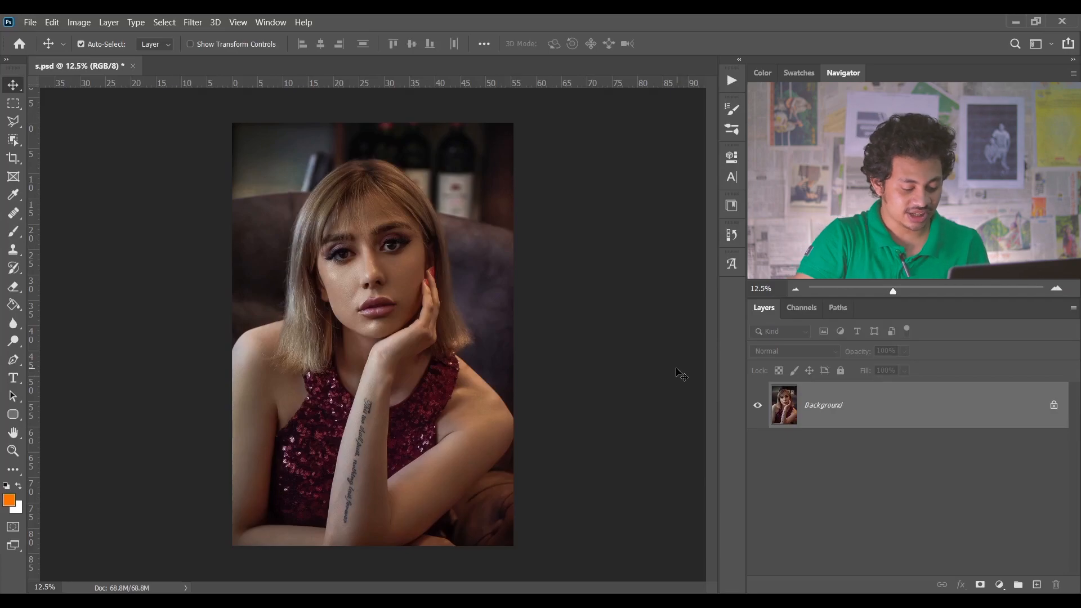
- Run the Smooth Skin action from the Retouching Farzzology set on the portrait
key(ctrl+plus)
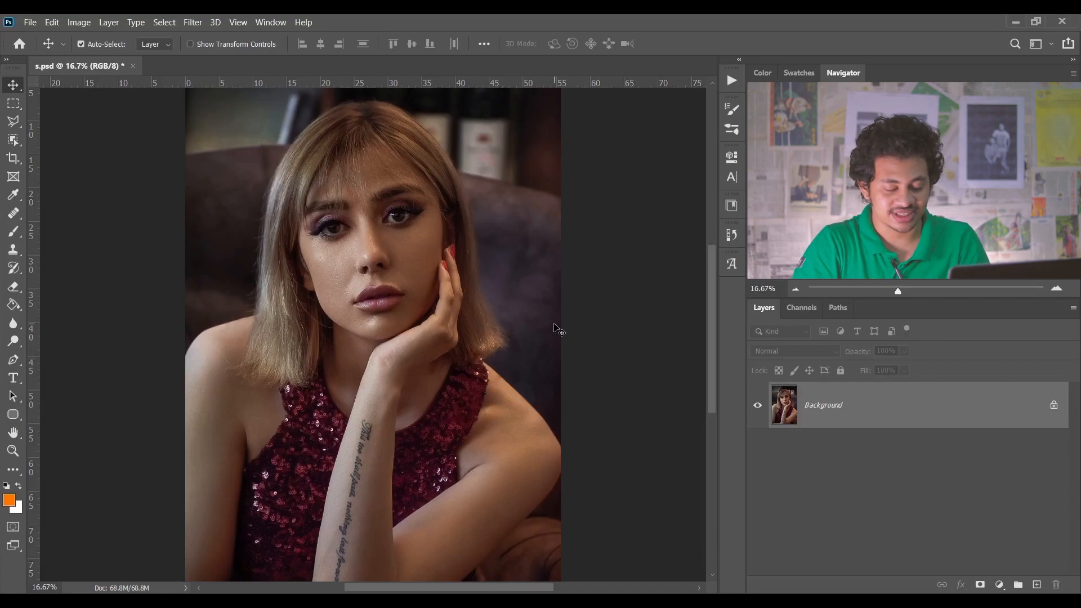
click(731, 80)
click(599, 193)
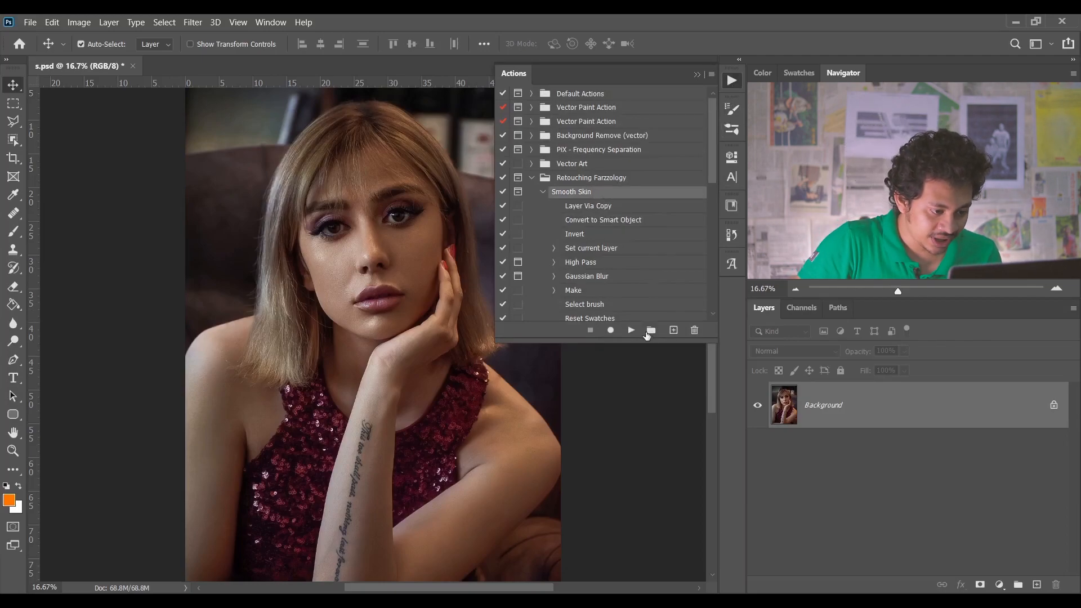
click(630, 331)
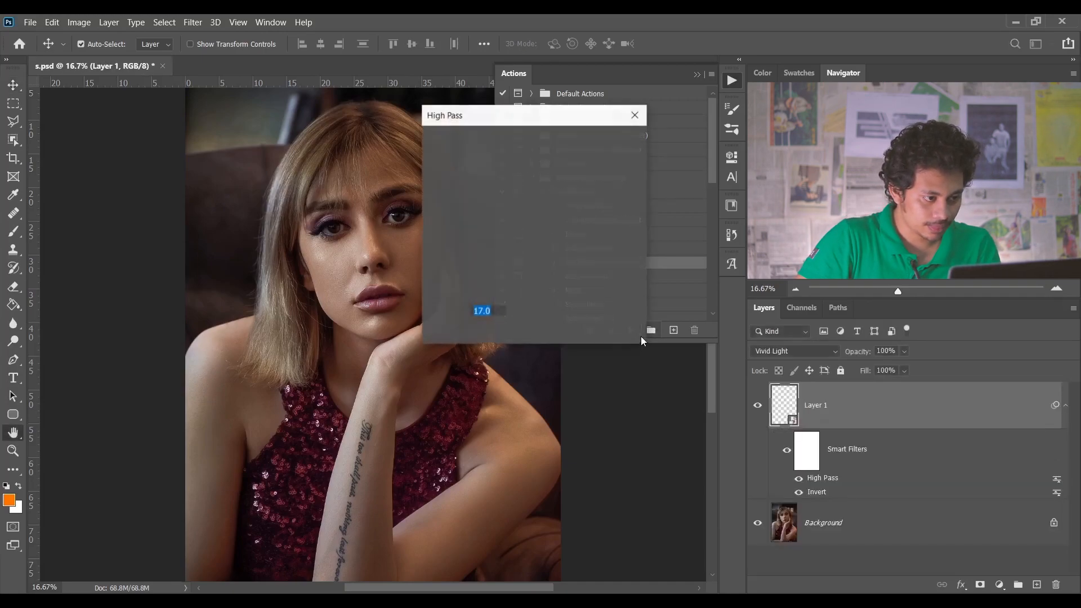
- Inspect the High Pass preview on the face and apply the filter with a radius of 17 pixels
drag(545, 121, 647, 249)
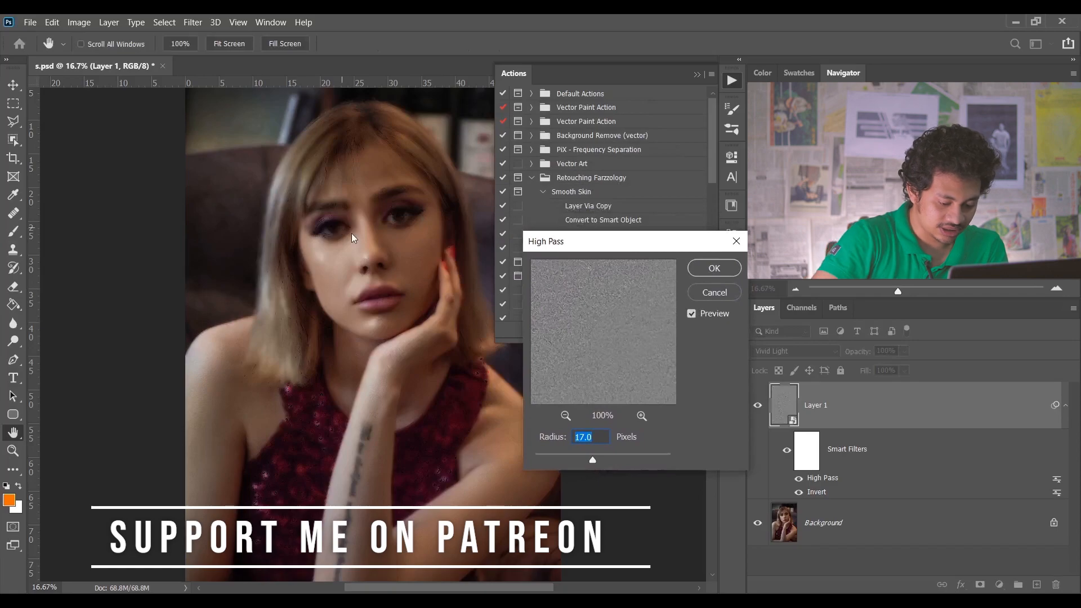
key(ctrl+plus)
key(ctrl+plus)
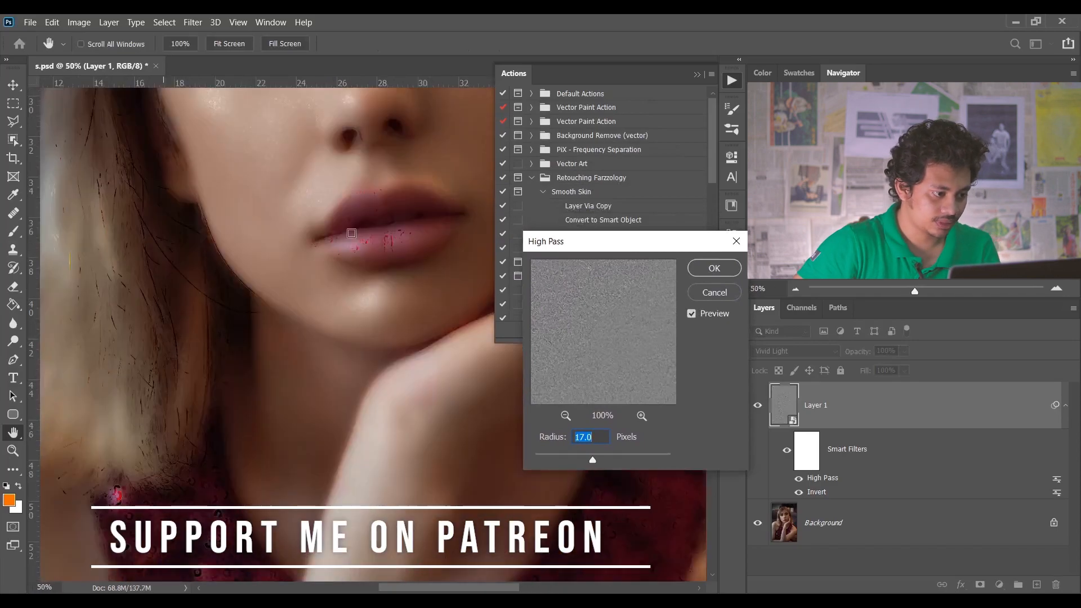
drag(408, 146, 328, 282)
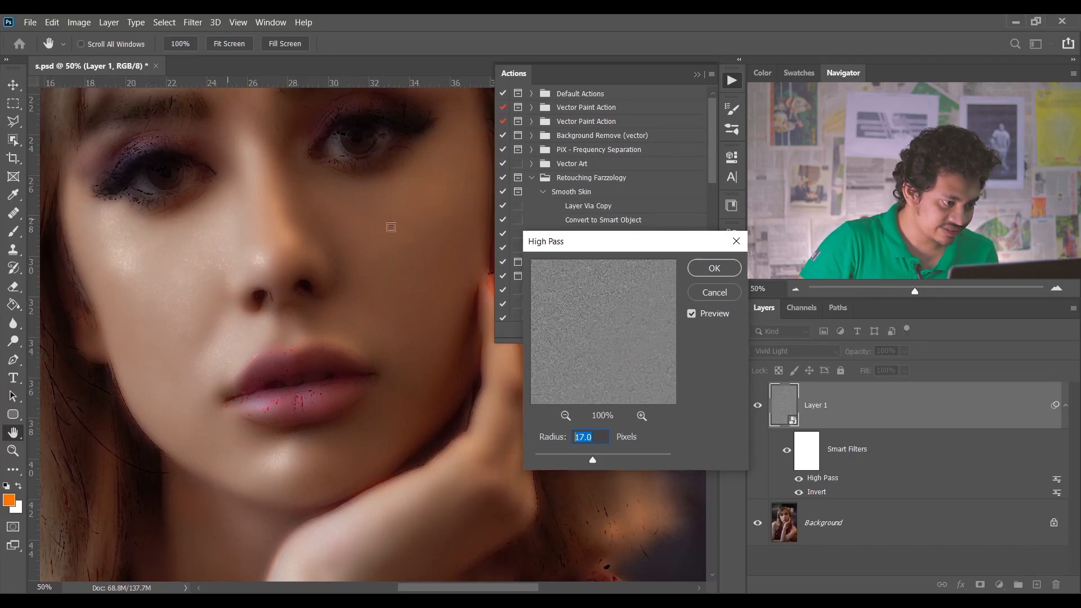
click(721, 276)
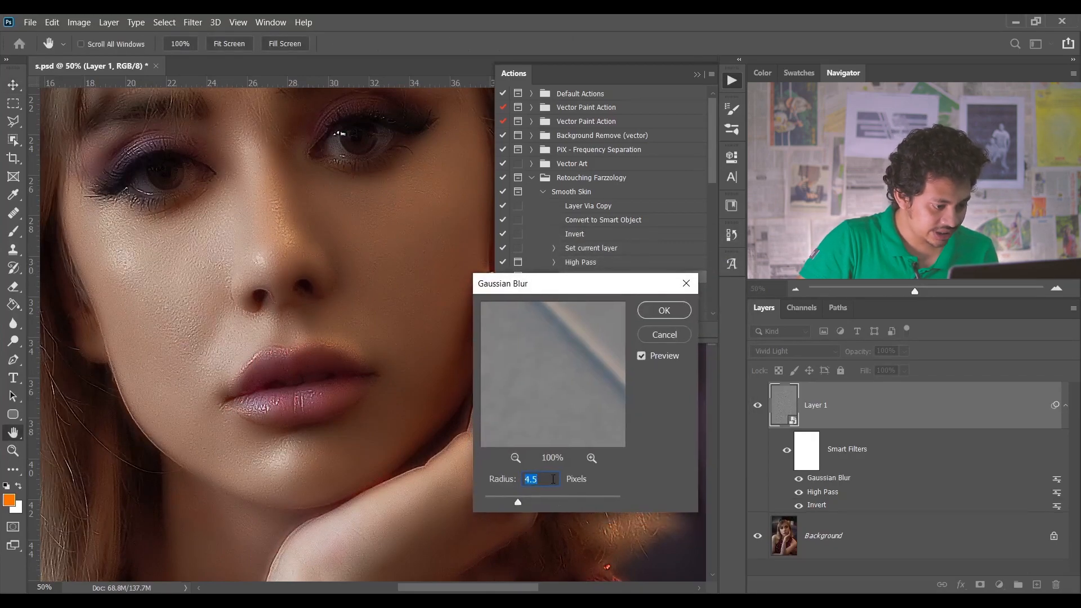
- Apply the Gaussian Blur with a radius of 4 pixels and put the list of actions away
text(4)
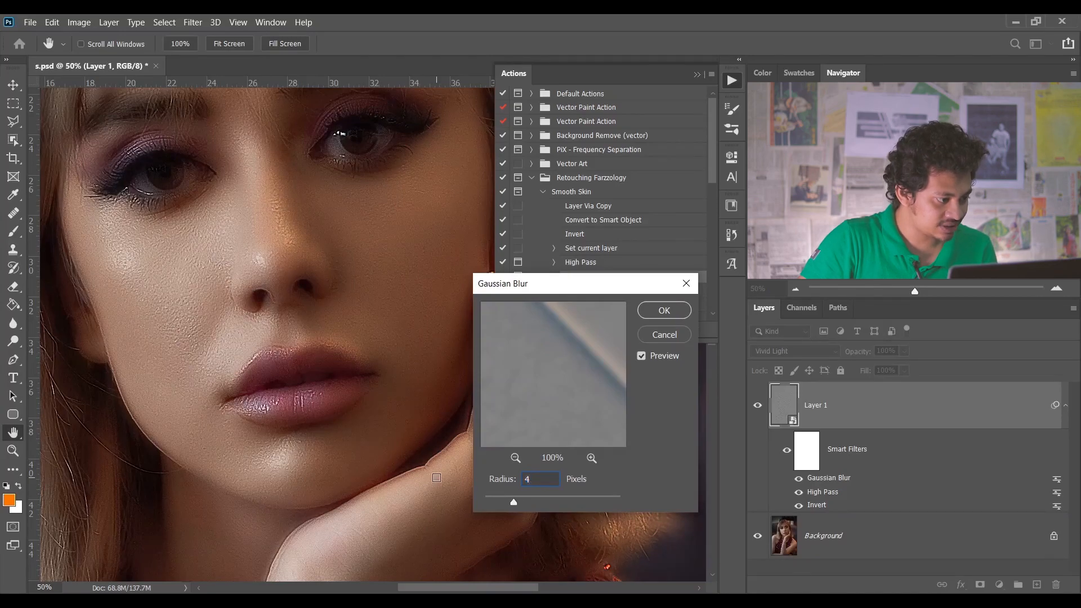
click(665, 311)
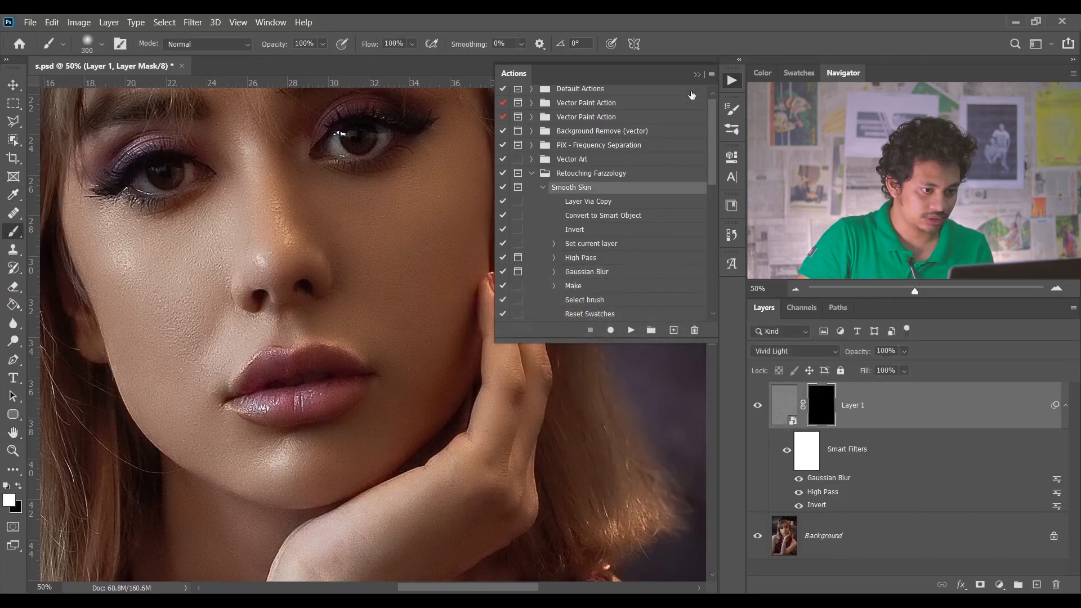
click(697, 75)
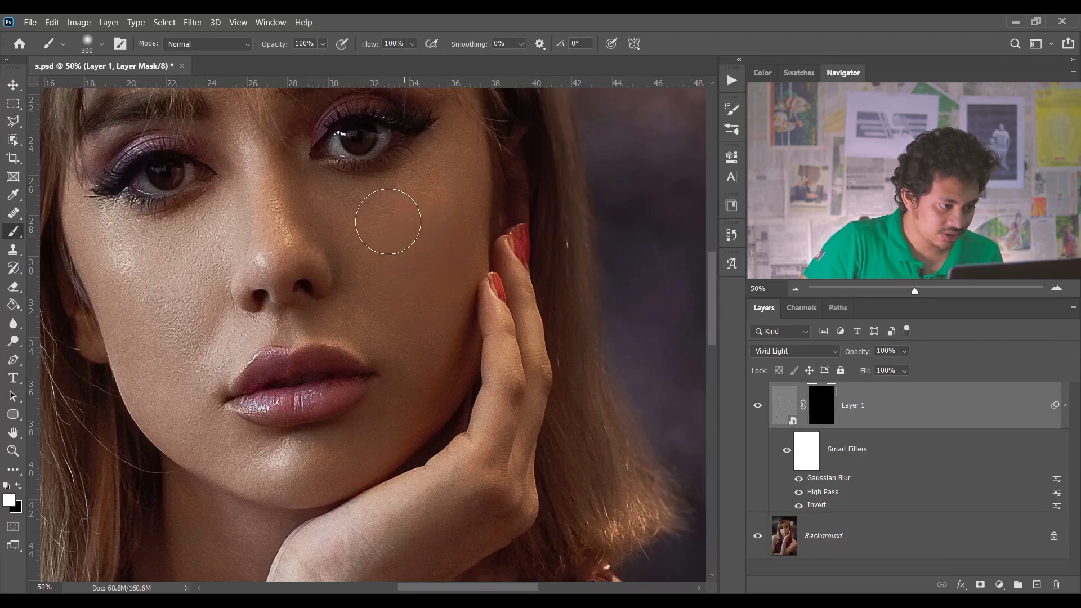
- Paint white on Layer 1's mask over the cheeks and around the mouth and chin, using brush sizes of 200 and 150
key(bracketleft)
key(bracketleft)
click(172, 338)
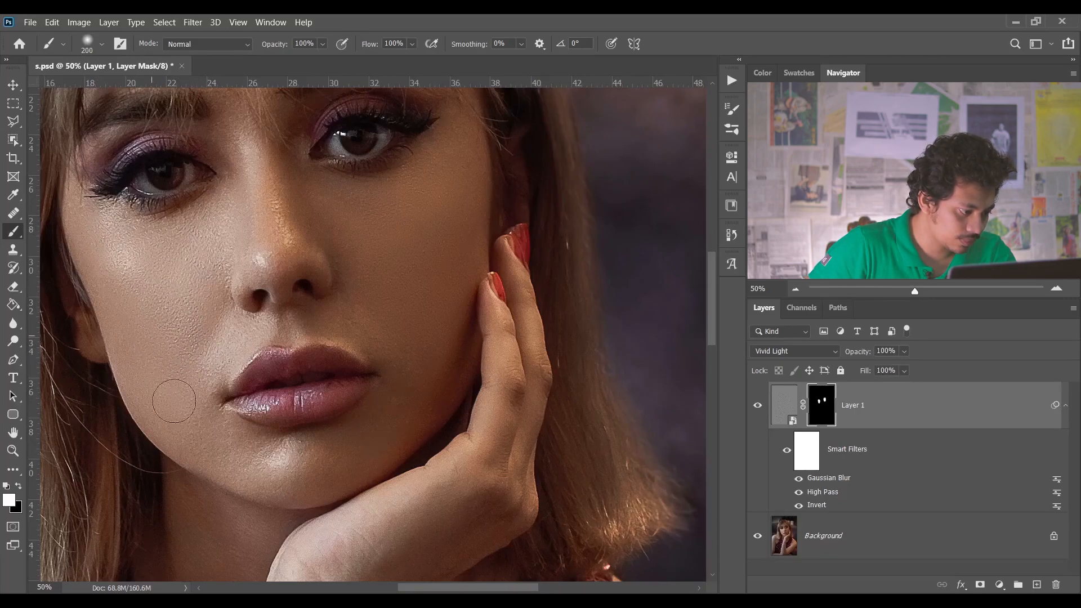
mouse_move(246, 457)
mouse_down()
mouse_move(183, 376)
mouse_move(221, 342)
mouse_up()
key(bracketleft)
key(bracketleft)
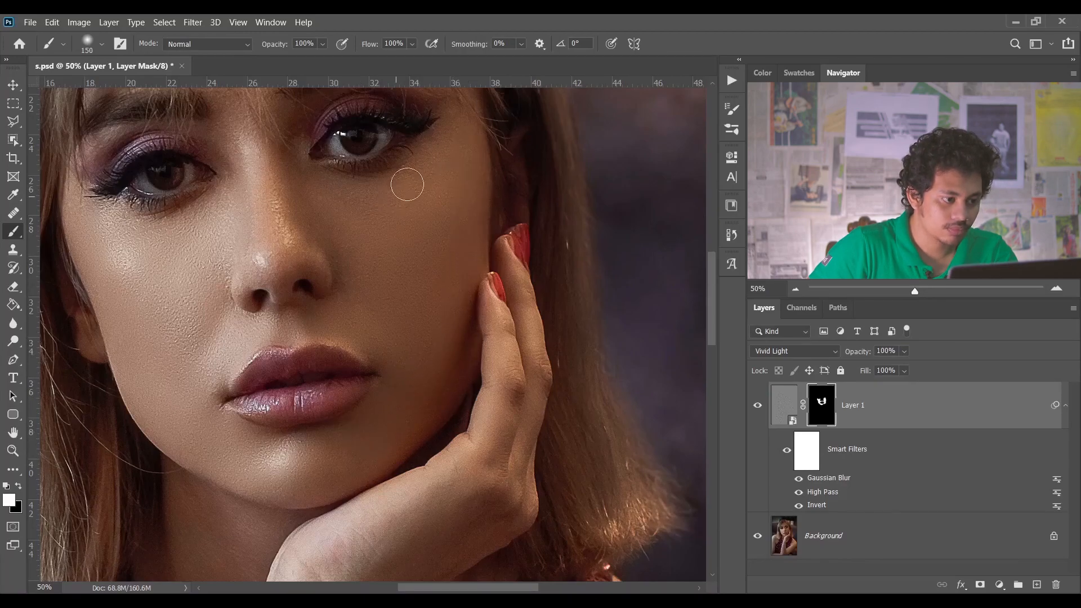
- Smooth the skin under the eyes and on the forehead by painting the mask white with brush sizes of 125 and 175
scroll(262, 236, up, 2)
key(bracketright)
key(bracketleft)
key(bracketleft)
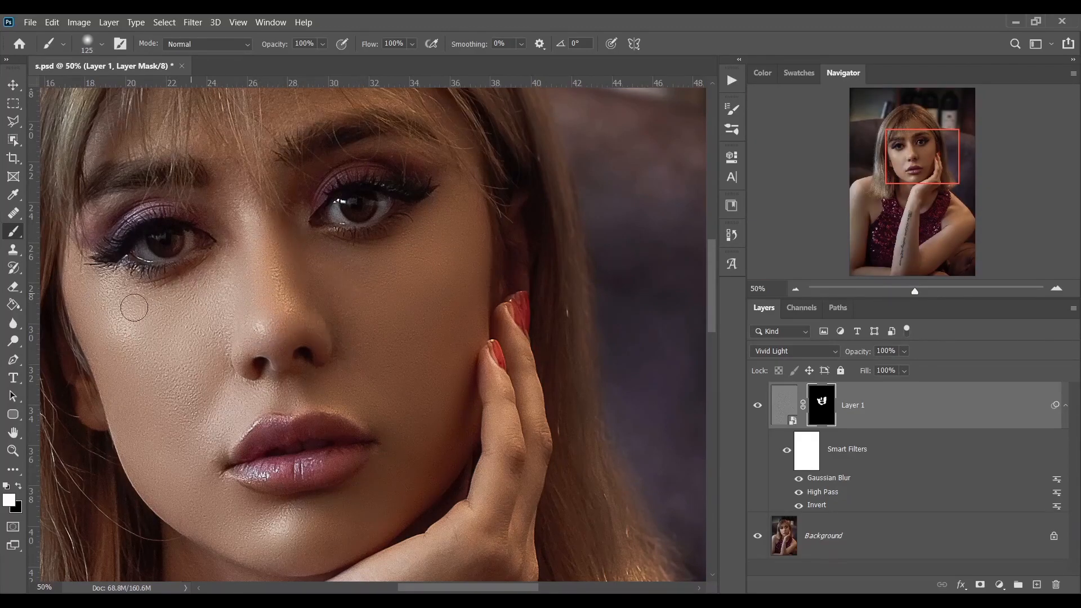
scroll(228, 311, up, 2)
key(bracketright)
key(bracketright)
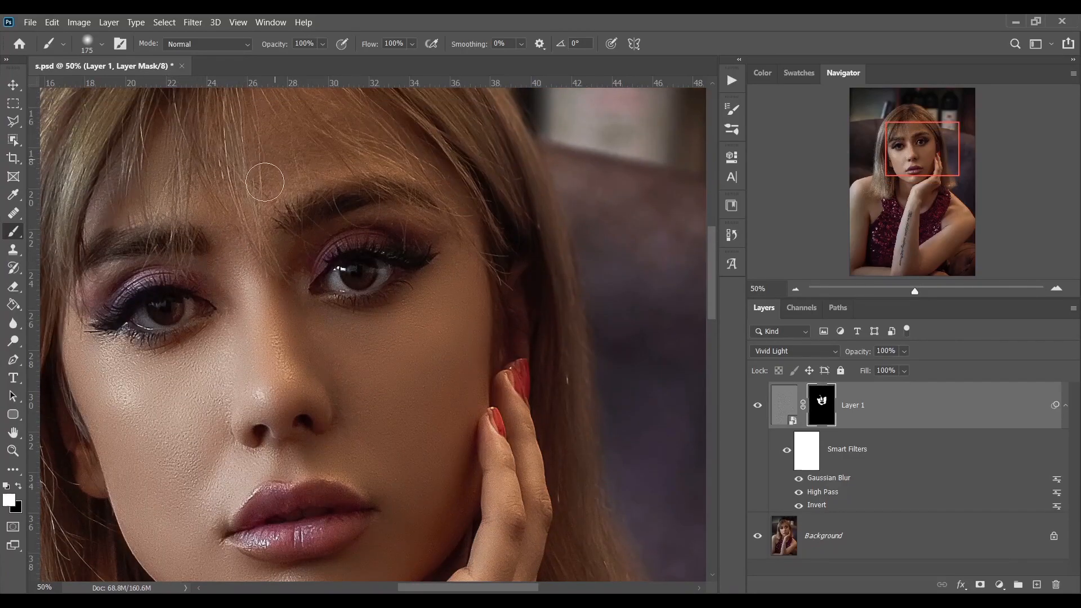
scroll(304, 154, up, 2)
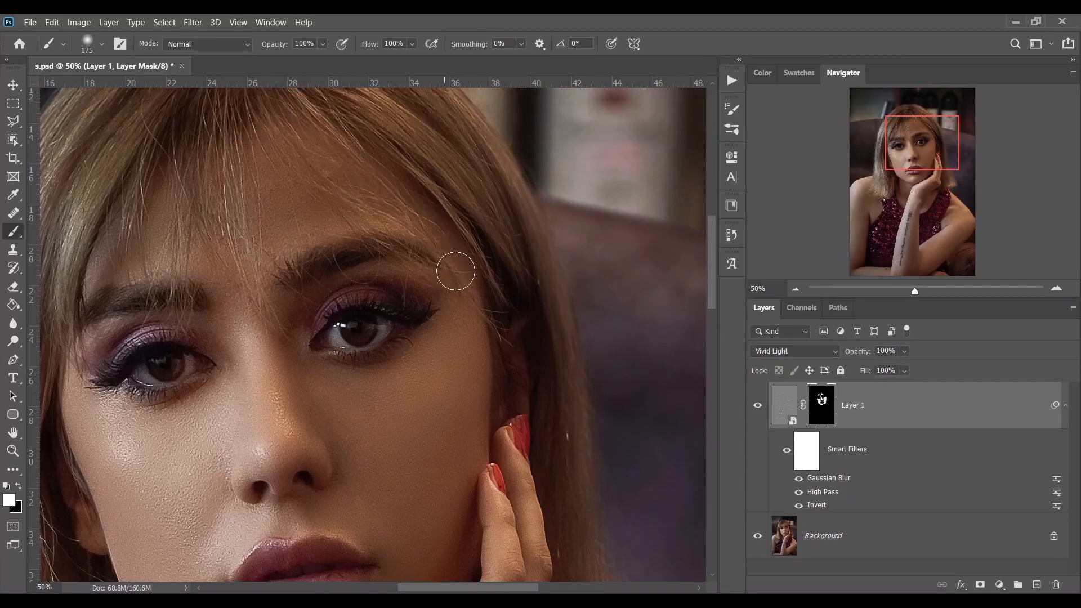
- Paint the smoothing mask over the hand, neck and tattooed forearm, enlarging the brush to 250
scroll(461, 338, down, 8)
scroll(210, 459, down, 4)
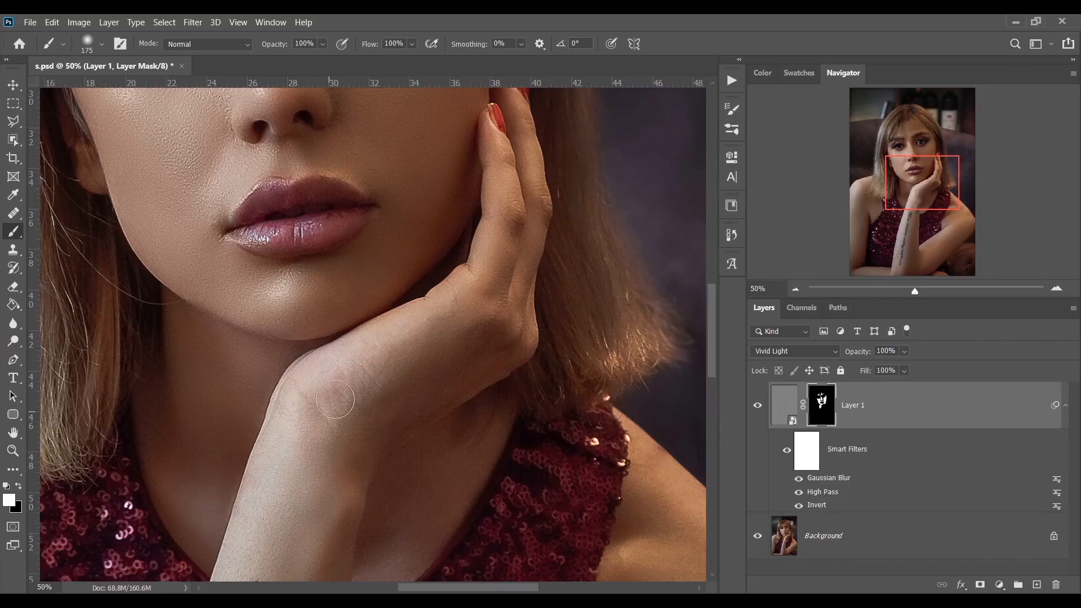
key(bracketright)
key(bracketright)
scroll(502, 277, down, 4)
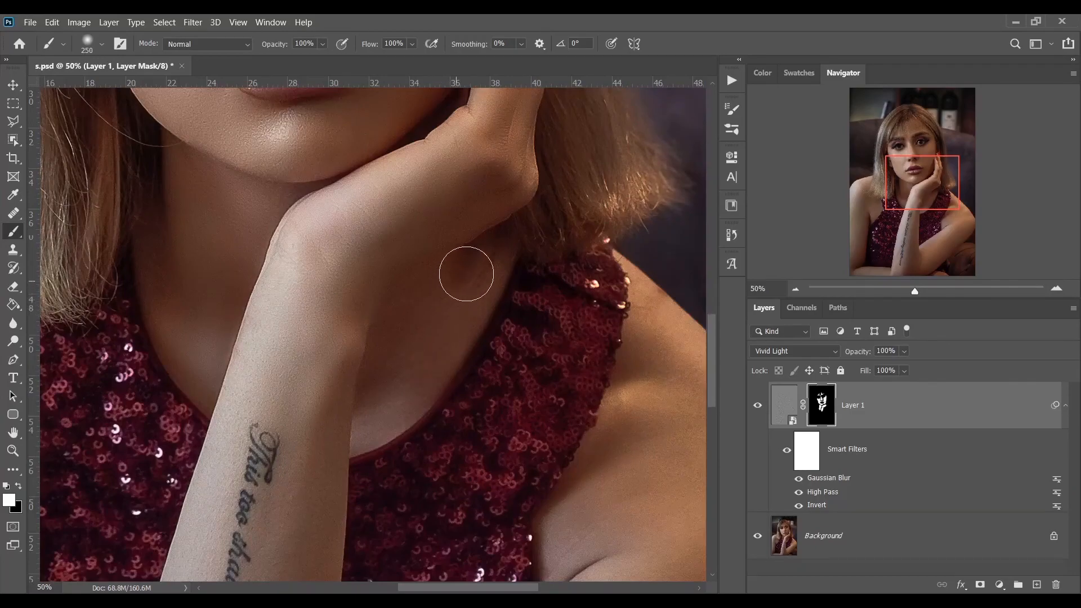
scroll(357, 398, down, 4)
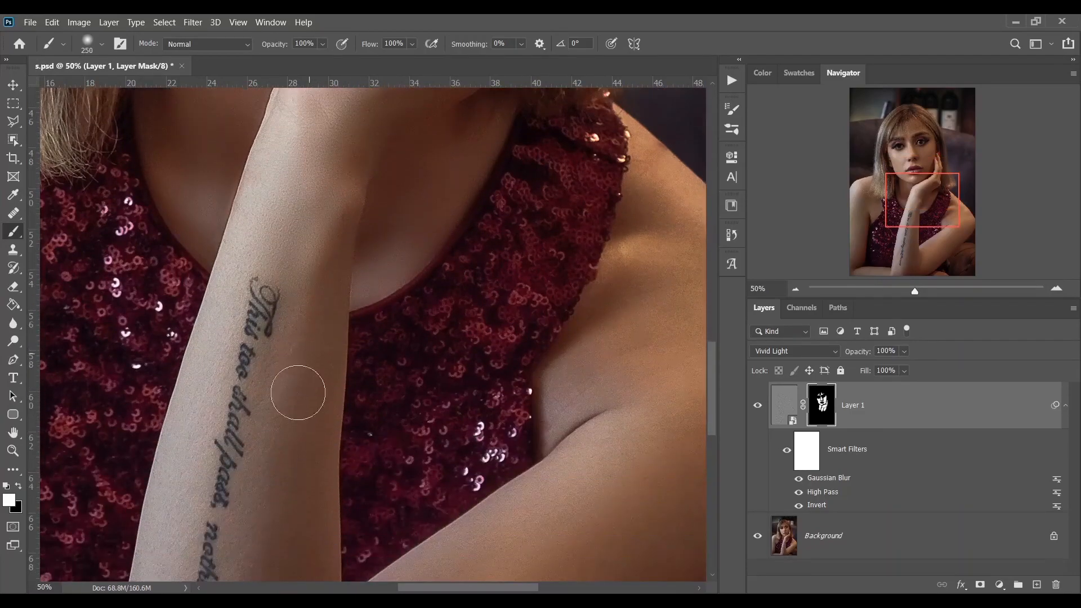
- Paint the smoothing mask over the bare shoulder and the bent arm on the image's right side with the 250 brush
scroll(641, 455, up, 2)
scroll(639, 451, right, 4)
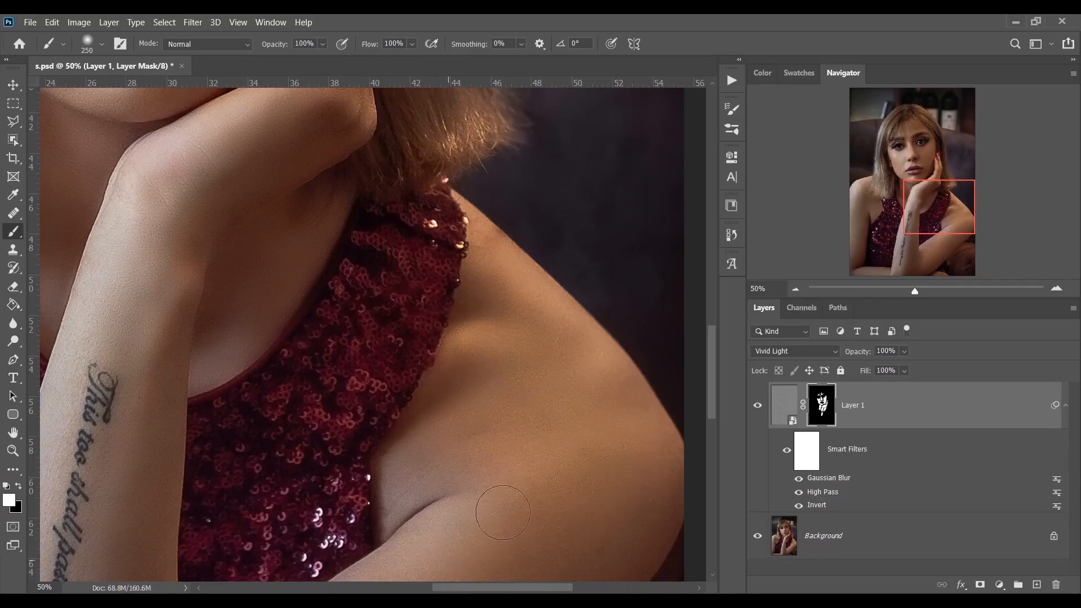
scroll(476, 449, down, 6)
scroll(475, 448, left, 2)
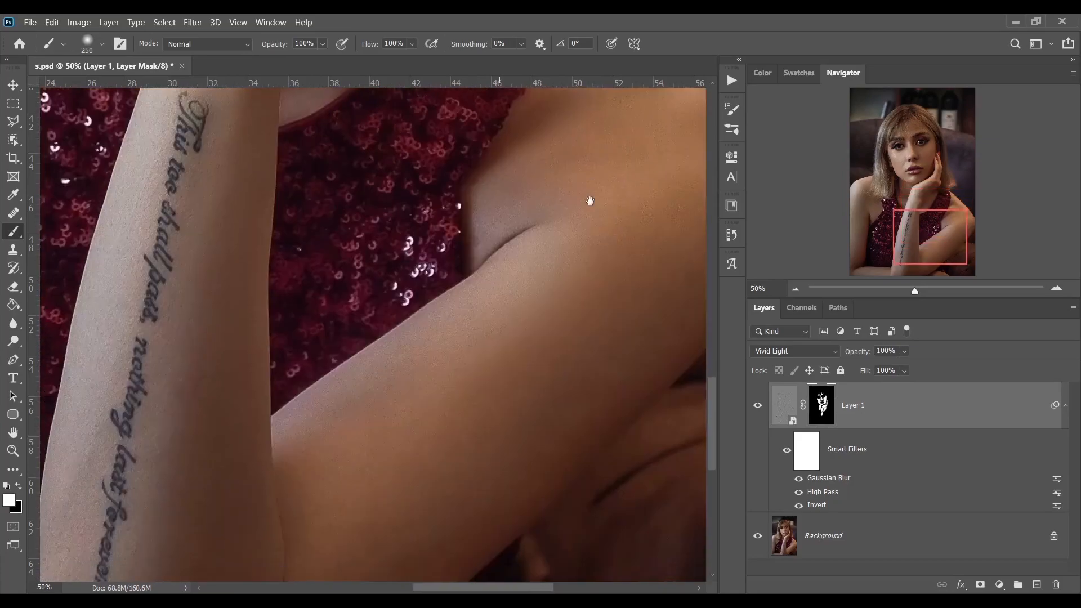
drag(527, 290, 538, 325)
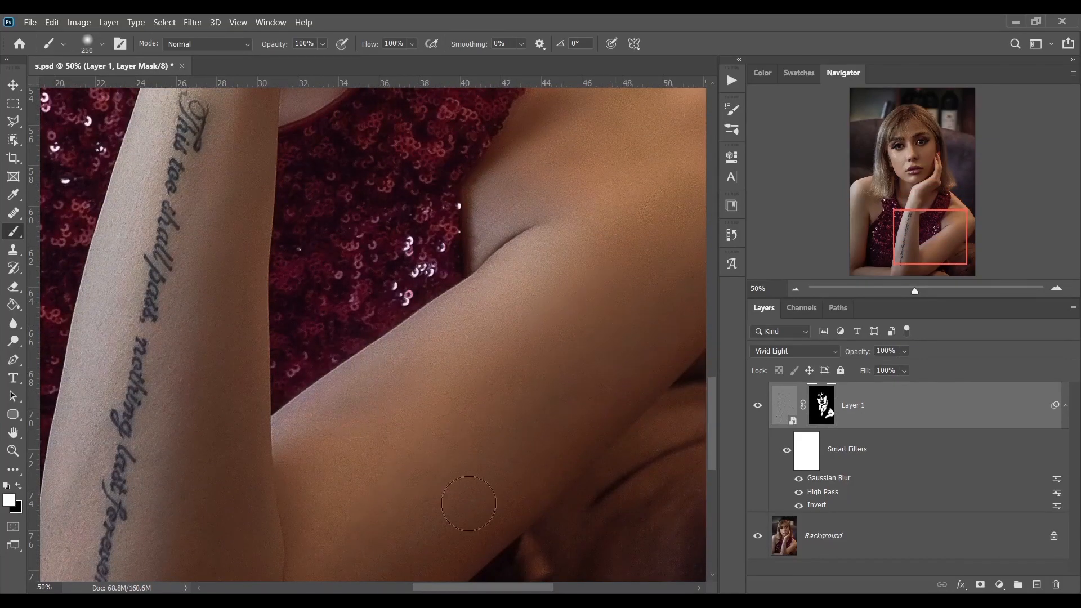
drag(358, 463, 327, 434)
key(ctrl+minus)
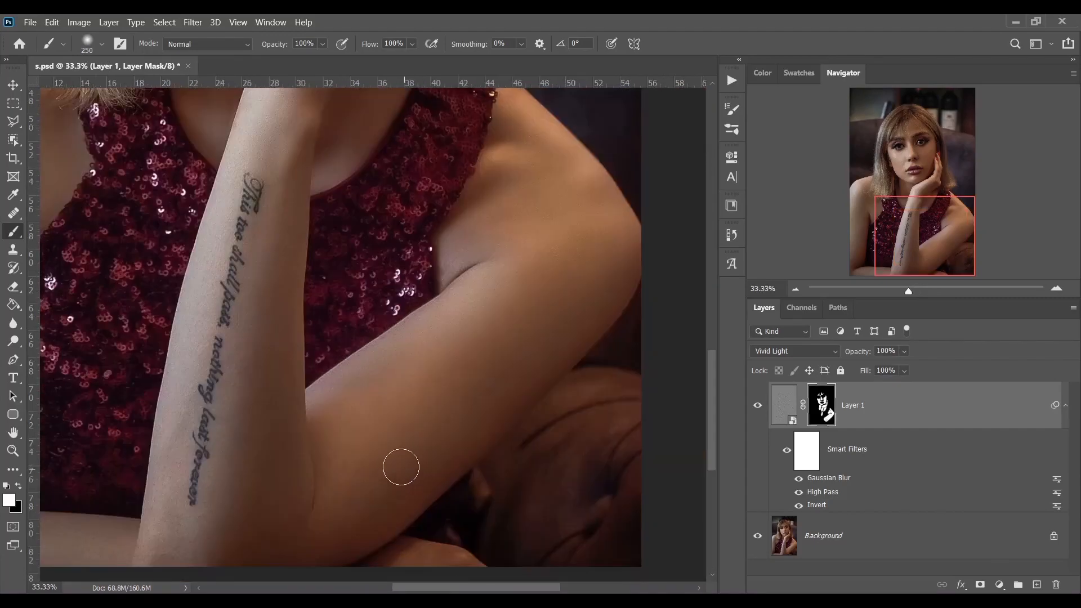
- Paint the smoothing mask over the shoulder and arm on the image's left side, enlarging the brush to 500
scroll(244, 314, up, 5)
scroll(244, 314, left, 5)
key(bracketright)
key(bracketright)
key(bracketright)
key(bracketright)
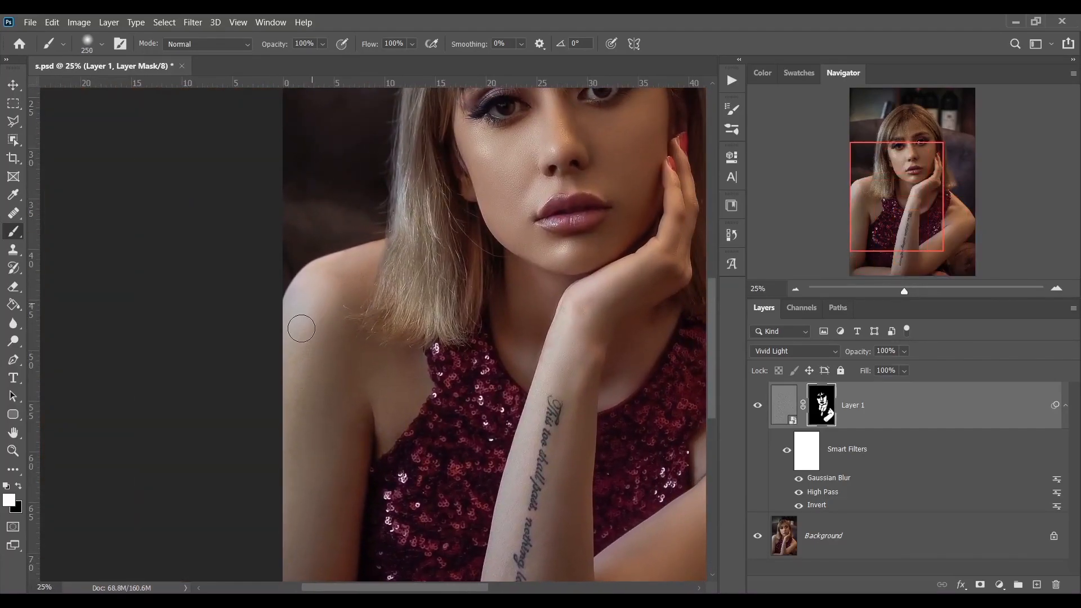
drag(311, 327, 306, 338)
key(bracketright)
scroll(314, 481, down, 3)
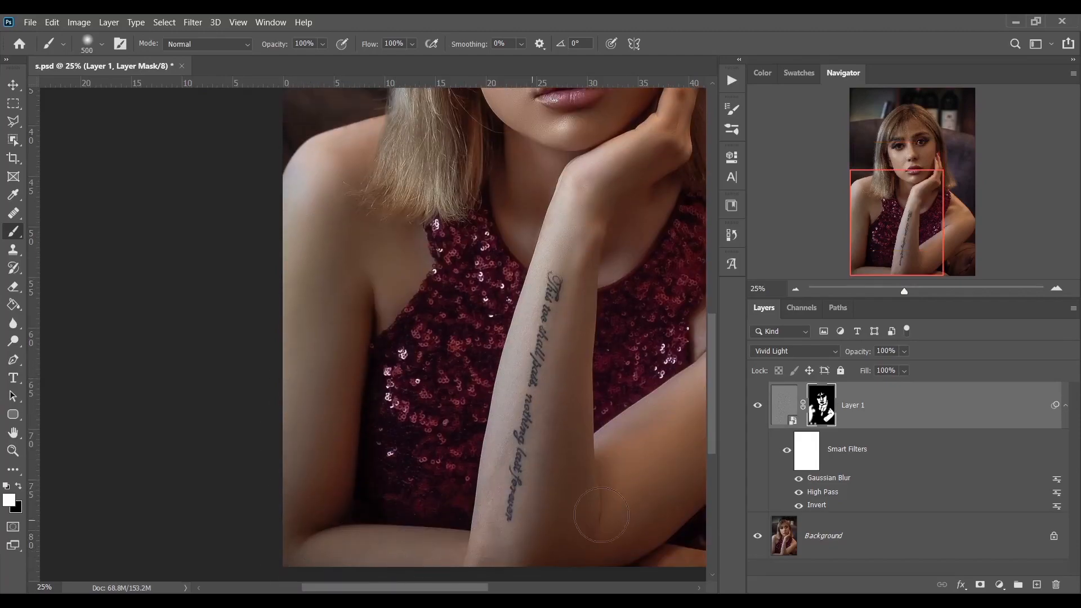
- Collapse Layer 1's smart filters and toggle the layer's visibility to compare the face with and without skin smoothing
scroll(477, 476, up, 2)
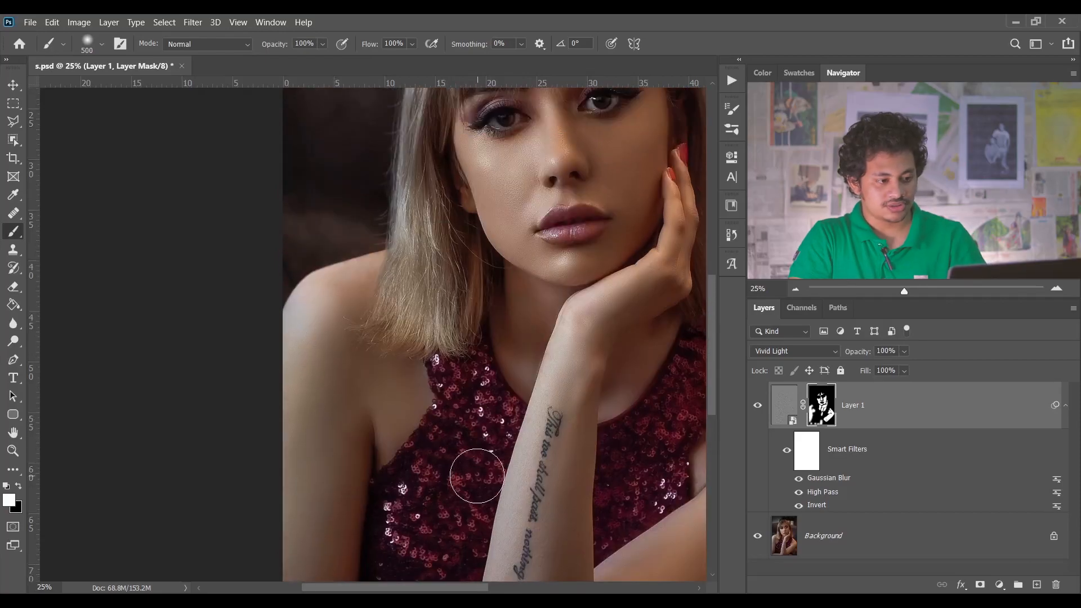
scroll(477, 476, up, 3)
scroll(550, 430, right, 3)
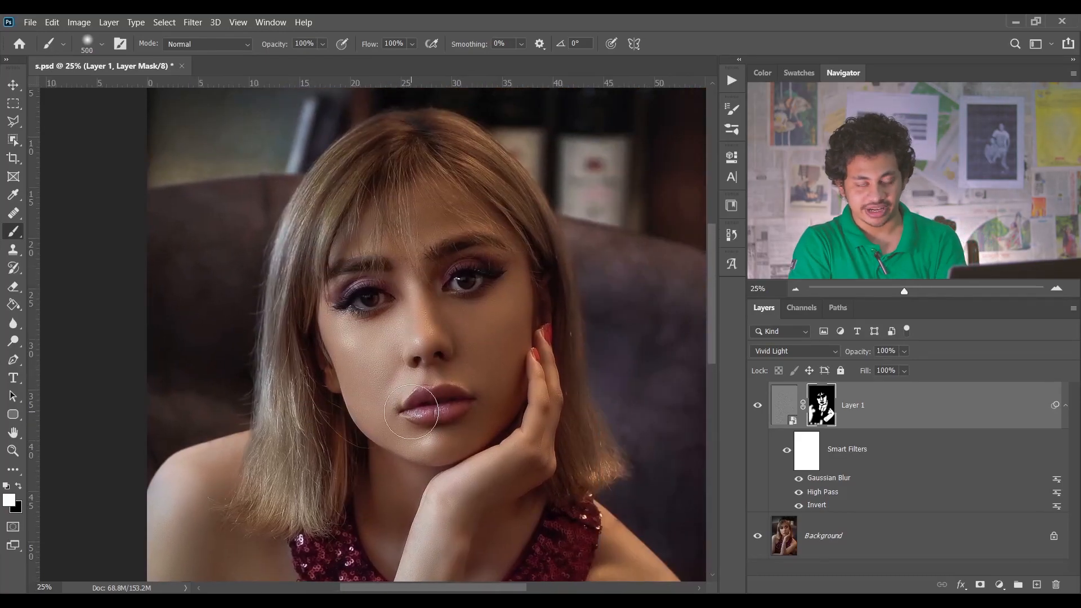
click(1067, 405)
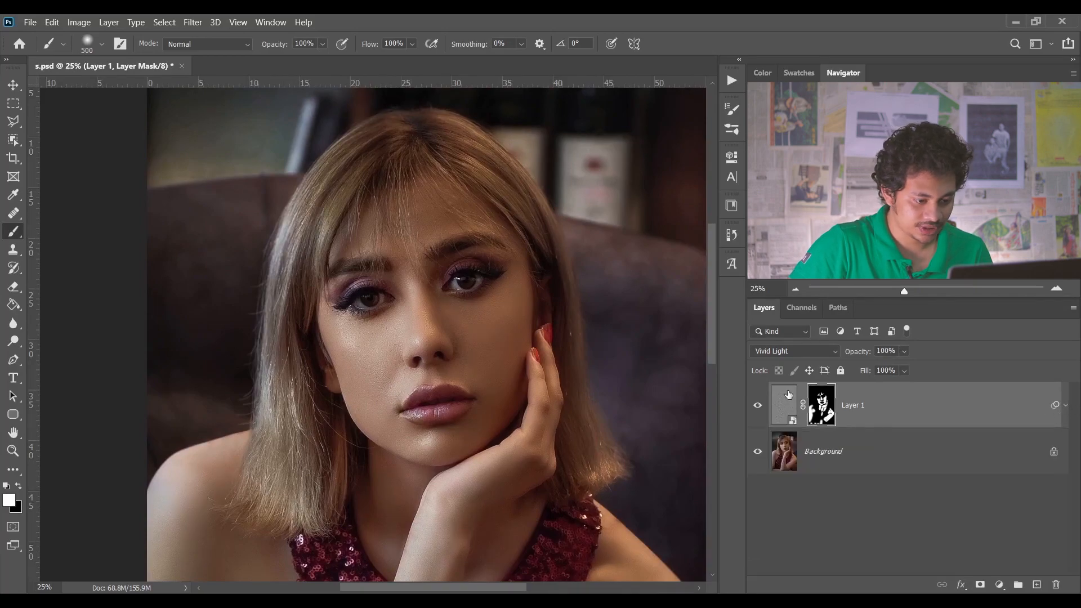
key(ctrl+plus)
click(758, 410)
click(758, 410)
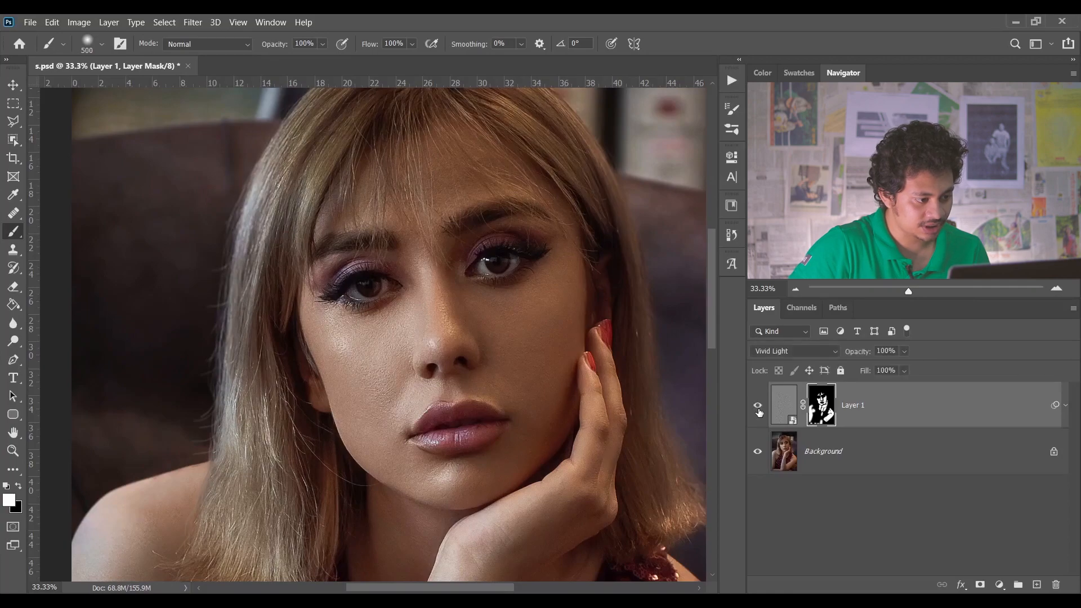
click(758, 410)
click(759, 410)
key(ctrl+minus)
key(ctrl+plus)
key(ctrl+plus)
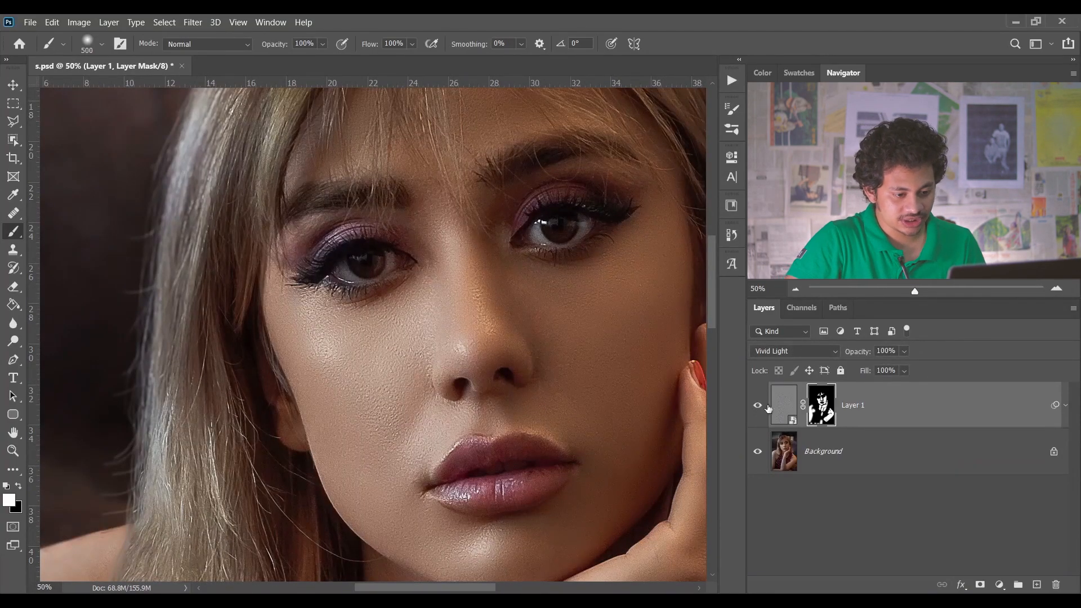
- Target Layer 1's image instead of its mask and stamp all visible layers into a new merged layer on top
key(ctrl+2)
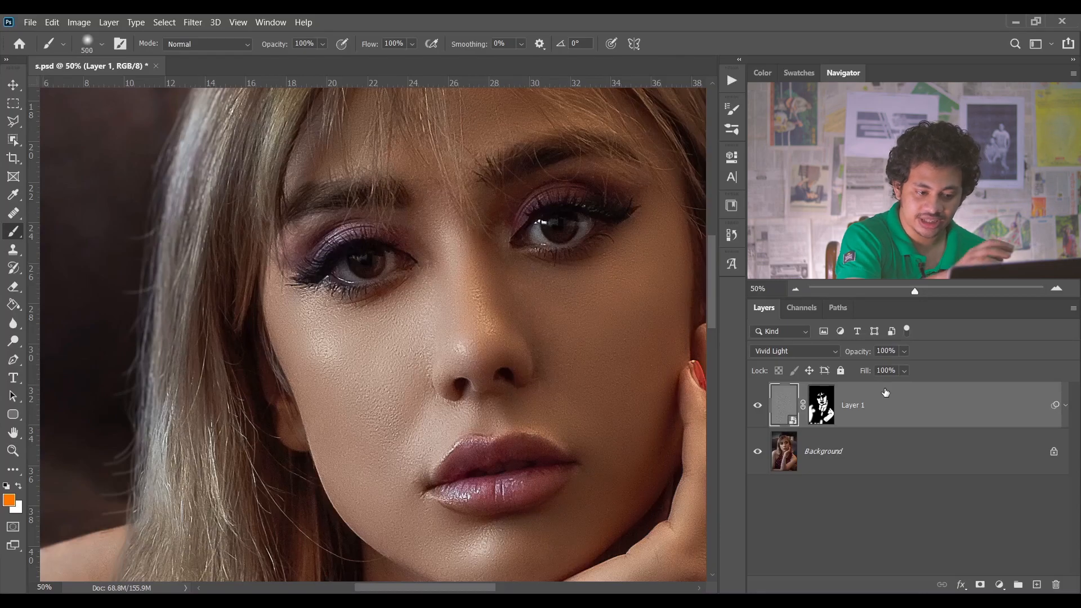
key(ctrl+shift+alt+e)
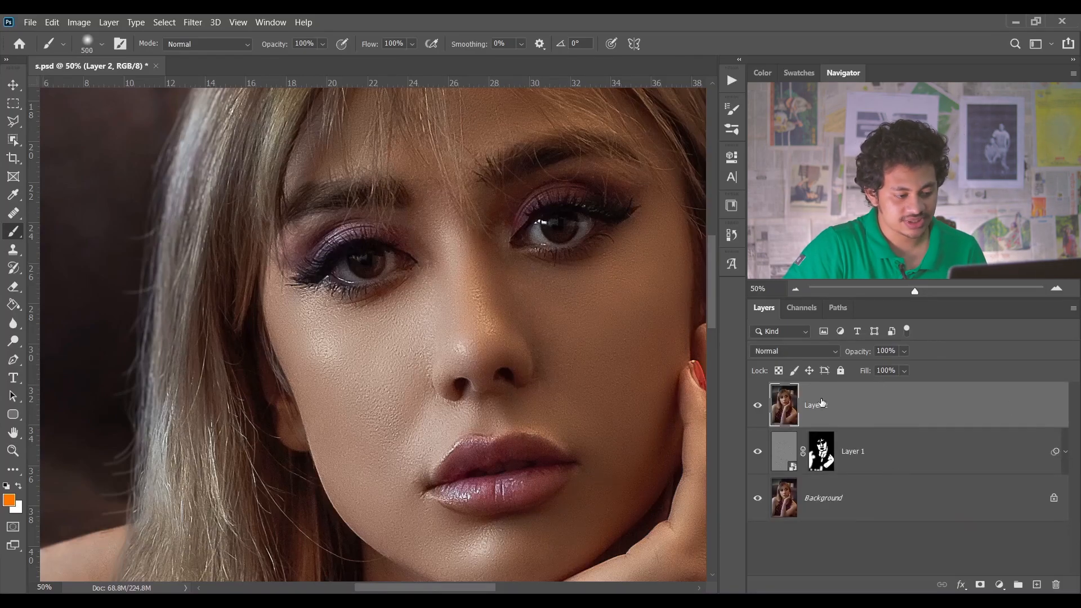
- Add a Curves adjustment layer above Layer 2 and set its blend mode to Screen
drag(564, 333, 475, 313)
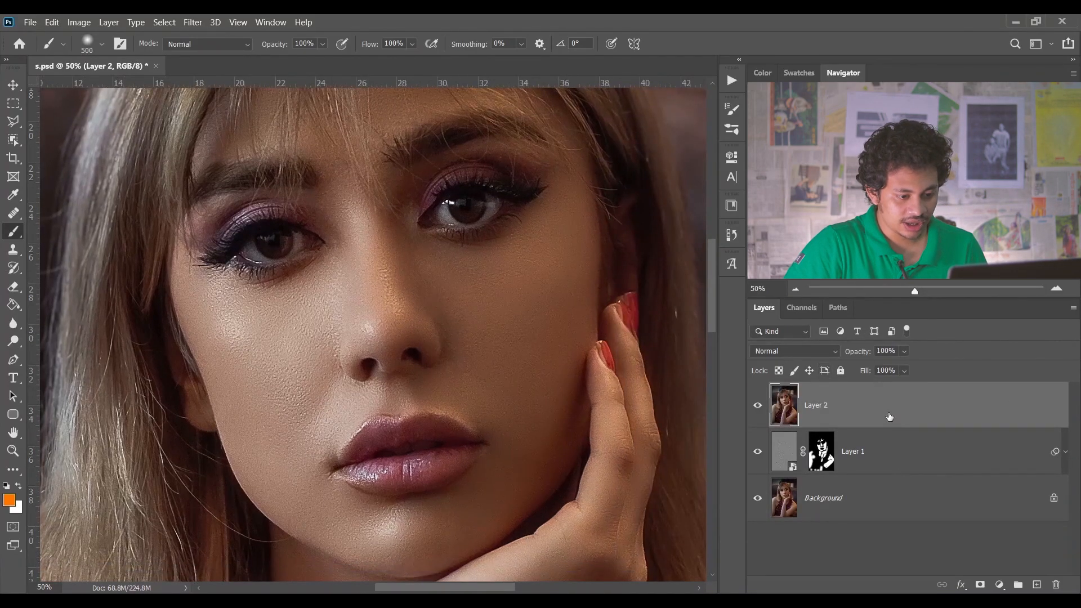
click(1000, 586)
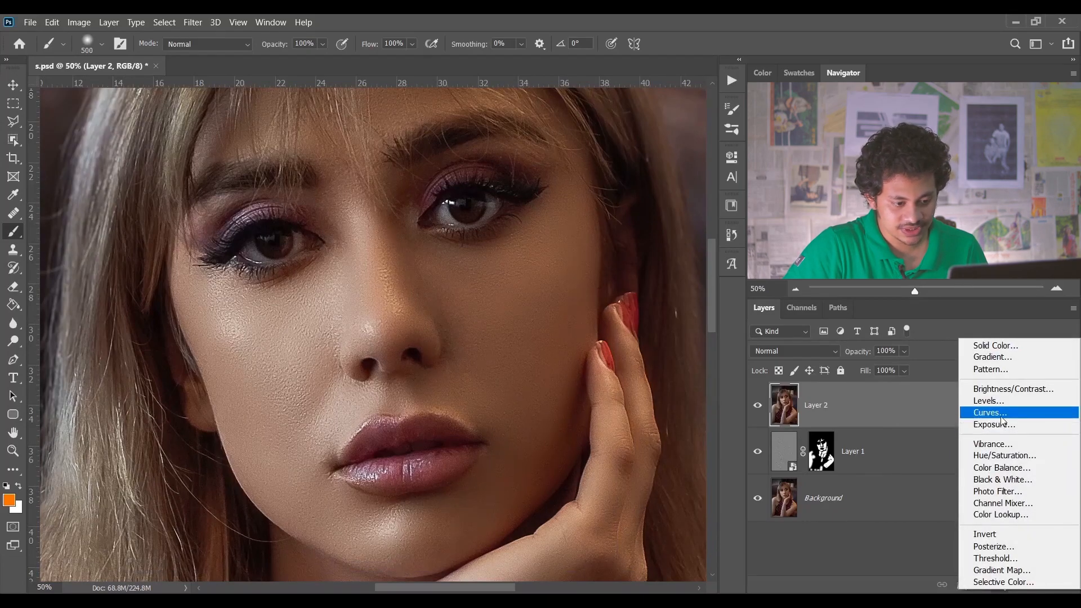
click(994, 412)
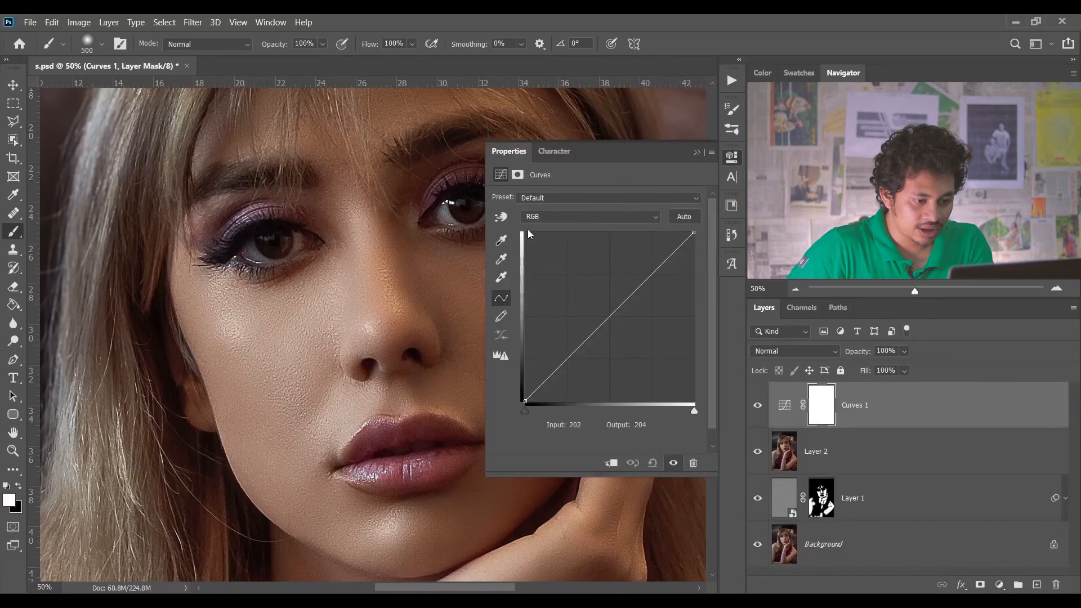
click(813, 354)
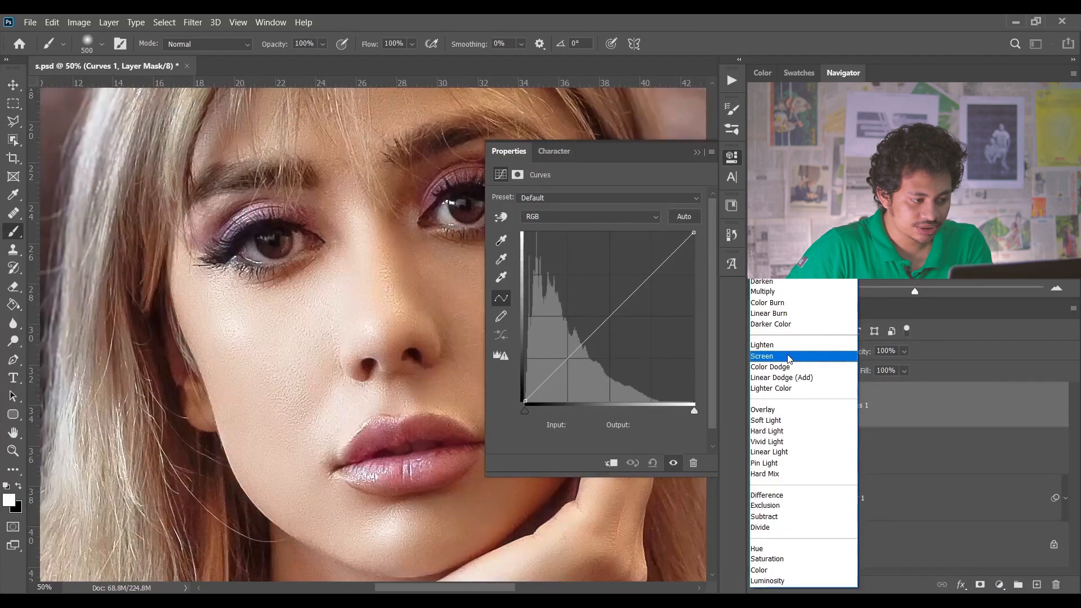
click(788, 357)
click(695, 152)
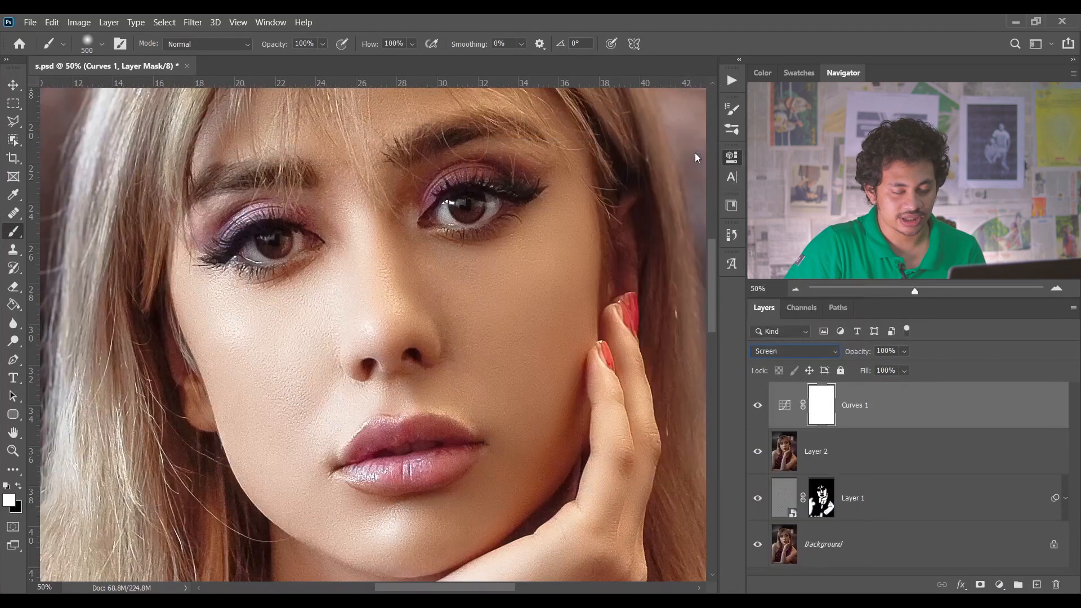
- Add a second Curves adjustment layer on top and set its blend mode to Multiply
click(999, 584)
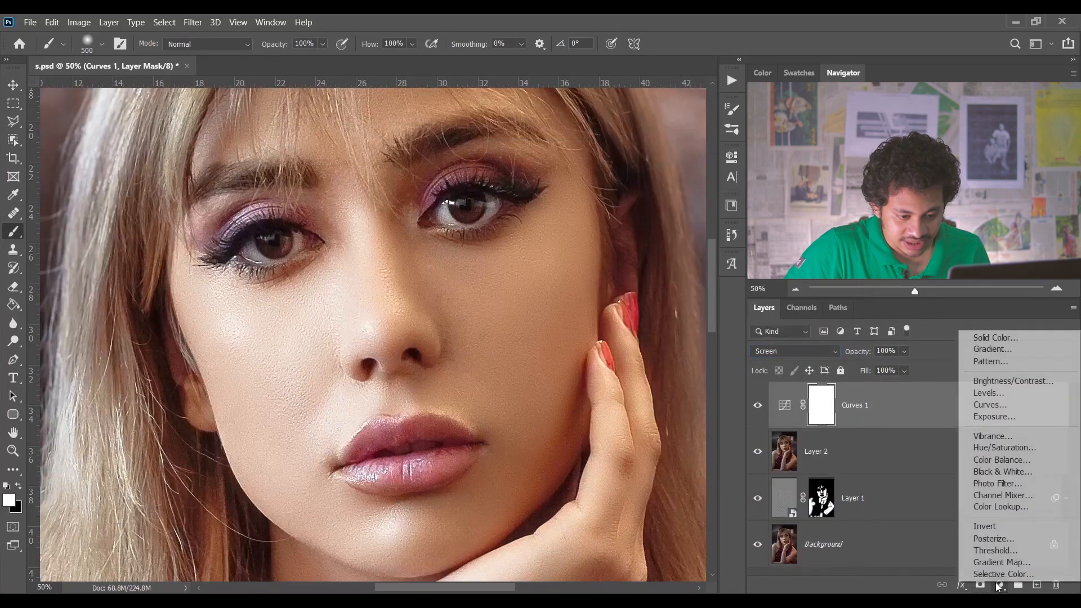
click(991, 406)
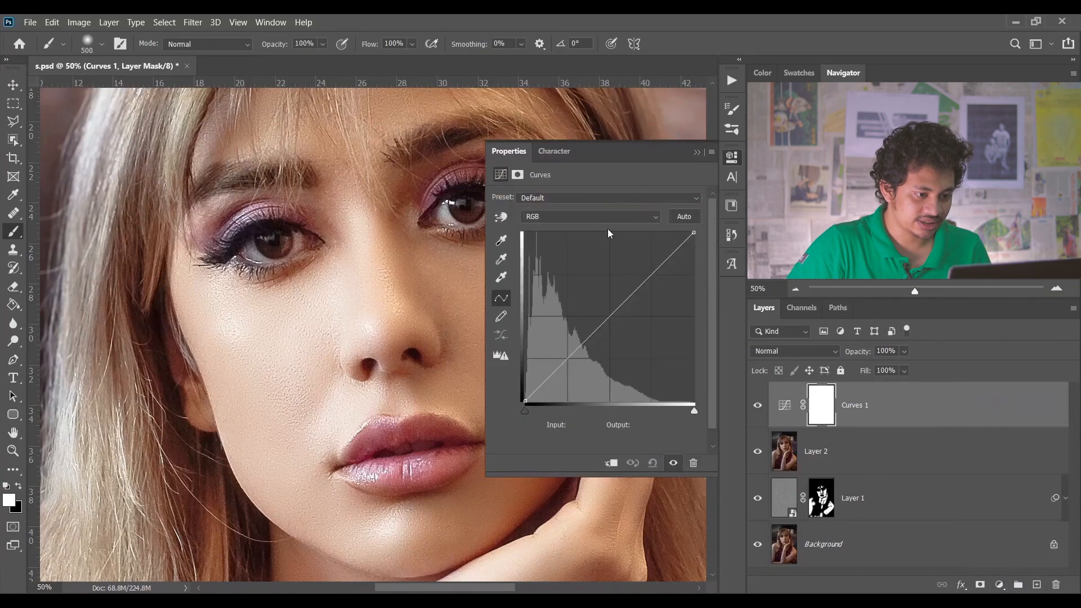
key(ctrl+j)
click(822, 348)
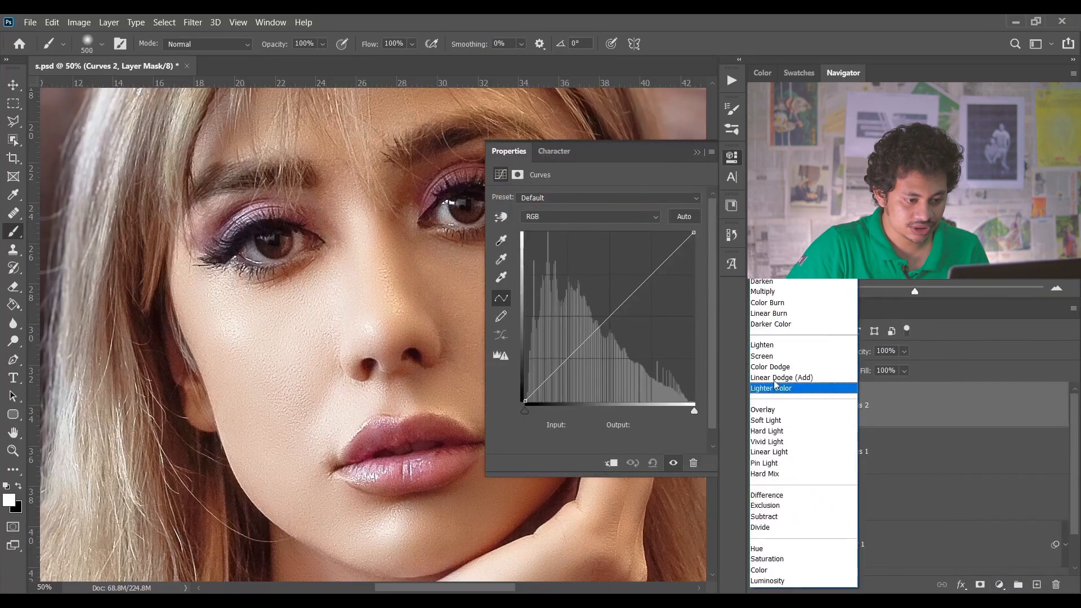
click(762, 291)
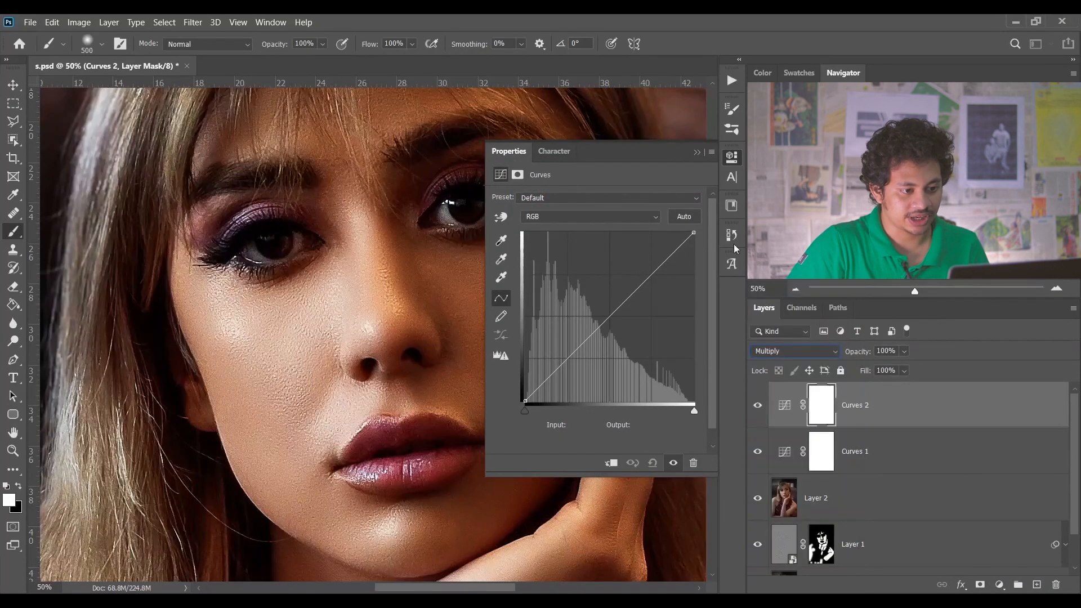
click(697, 153)
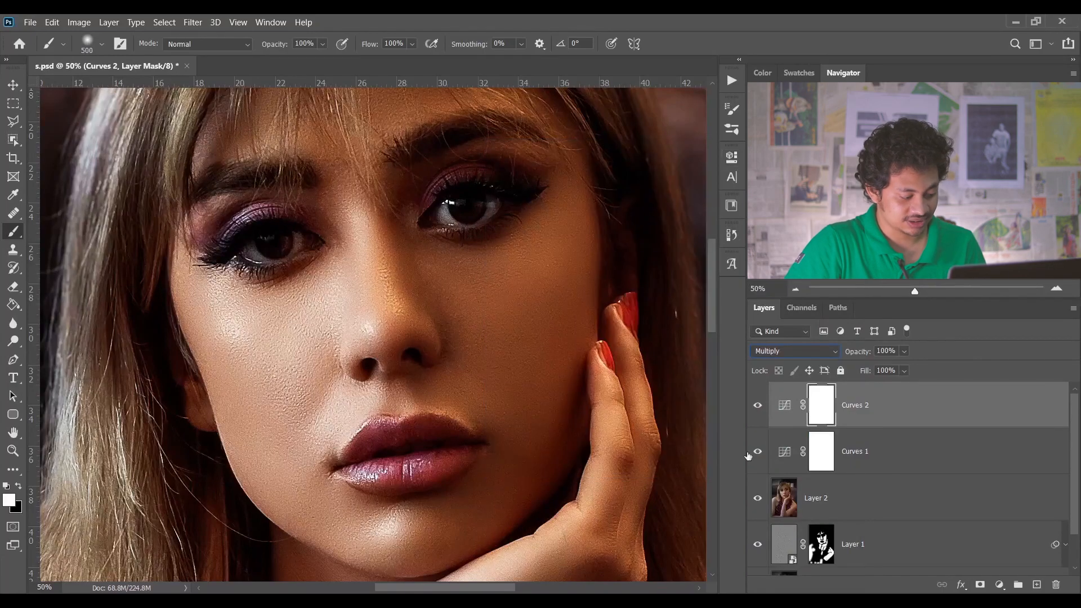
- Group the two Curves layers and add a layer mask to the group
shift+click(902, 455)
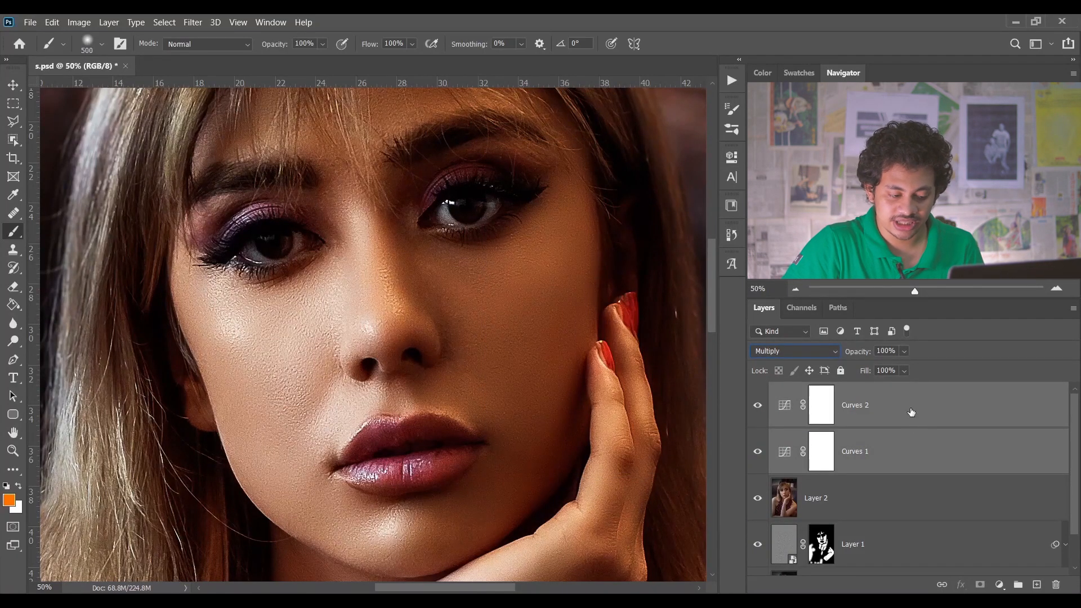
key(ctrl+g)
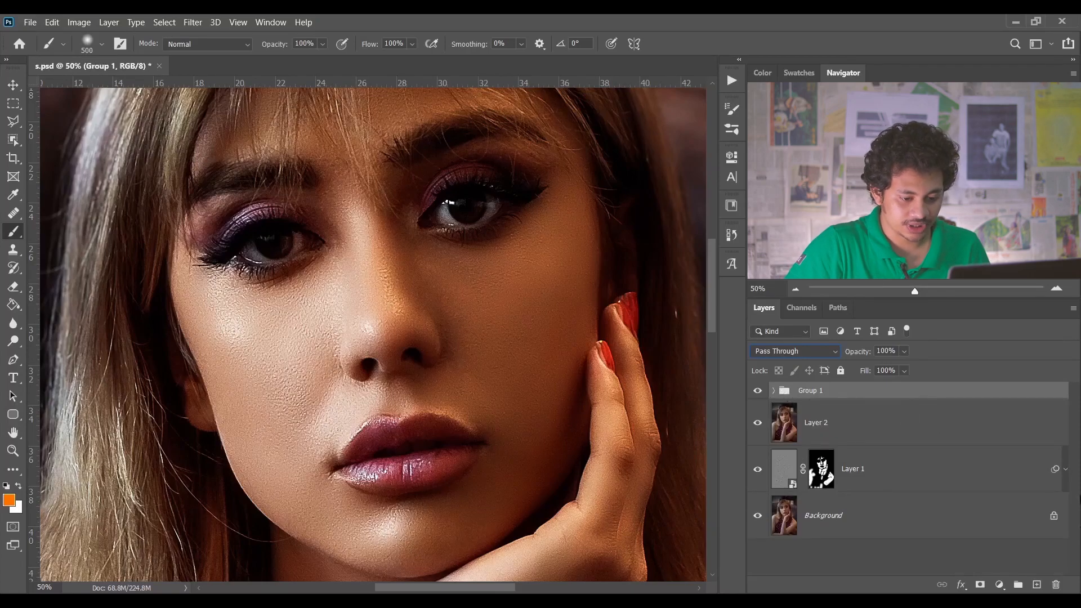
click(982, 586)
- Fill the group's mask using Apply Image with the Merged layer, RGB channel, Multiply blending and 50% opacity
click(79, 23)
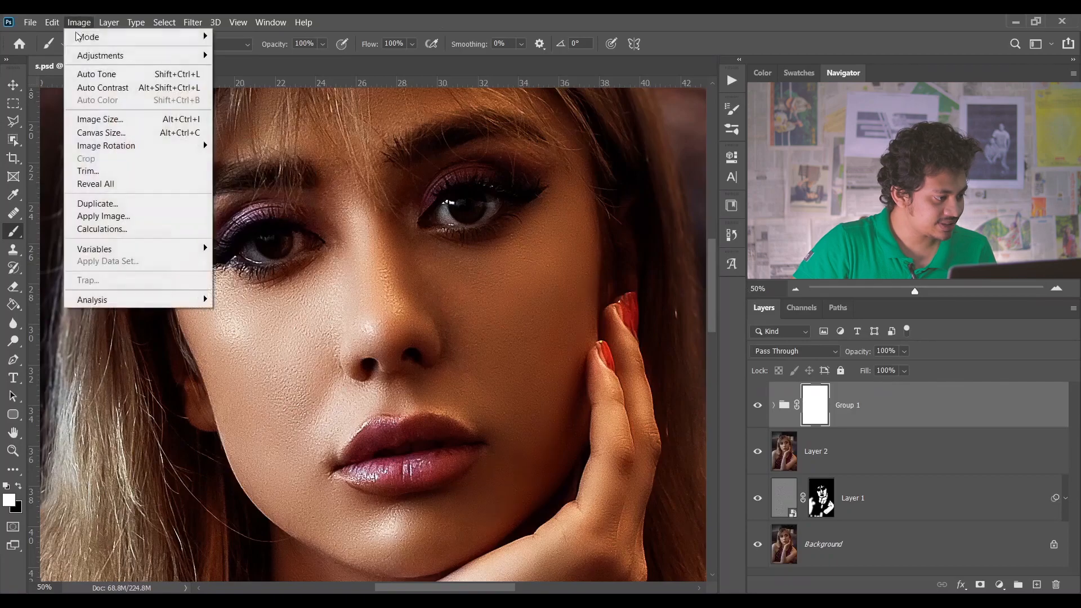
click(141, 220)
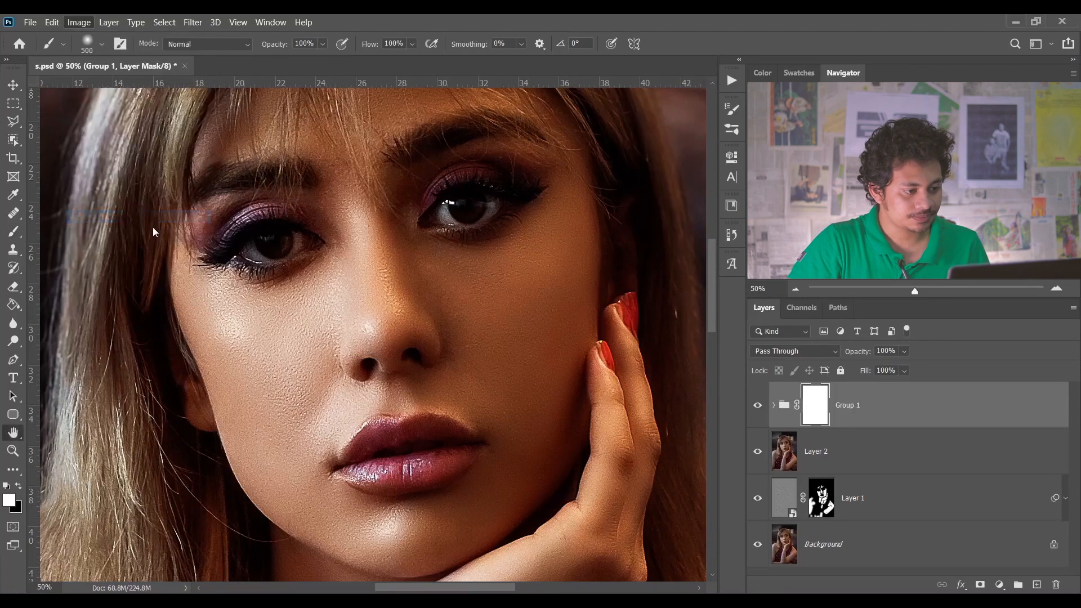
drag(565, 135, 563, 174)
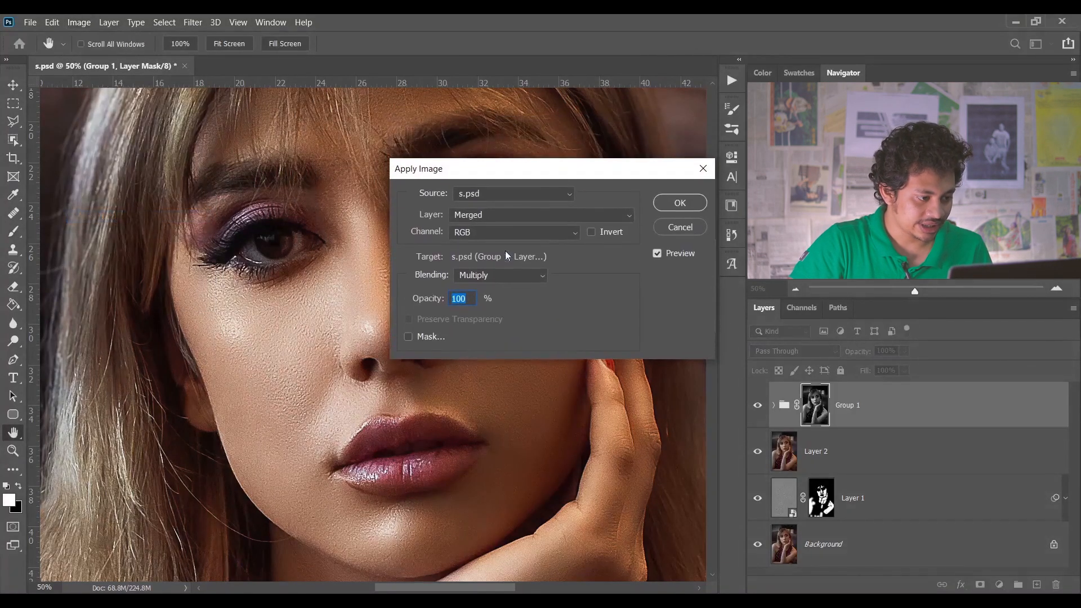
text(50)
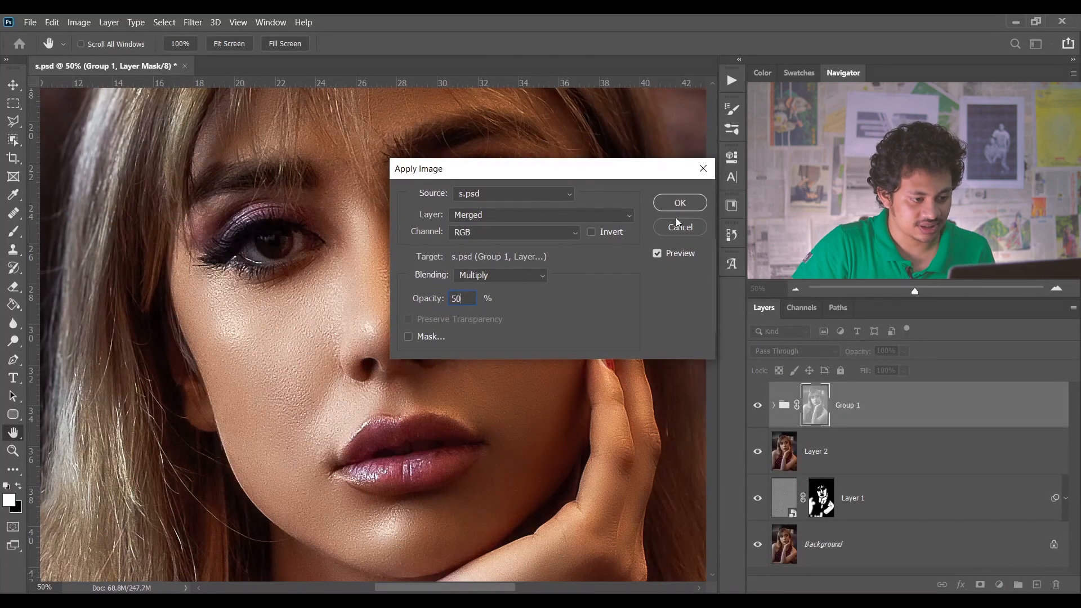
click(678, 203)
key(b)
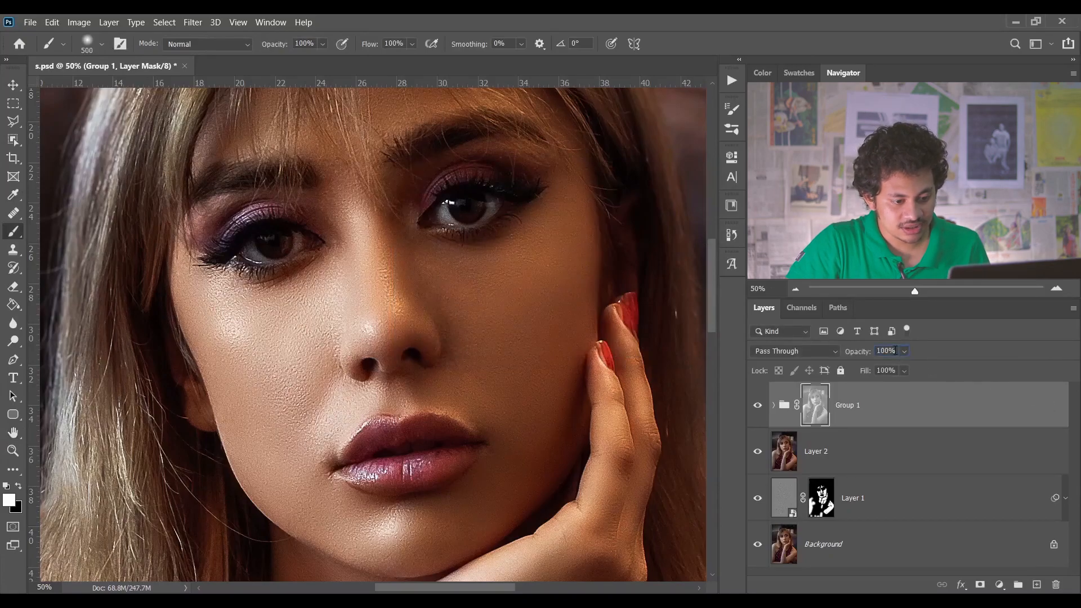
- Set Group 1's opacity to 50% and expand the group to show both Curves layers
double_click(895, 351)
text(50)
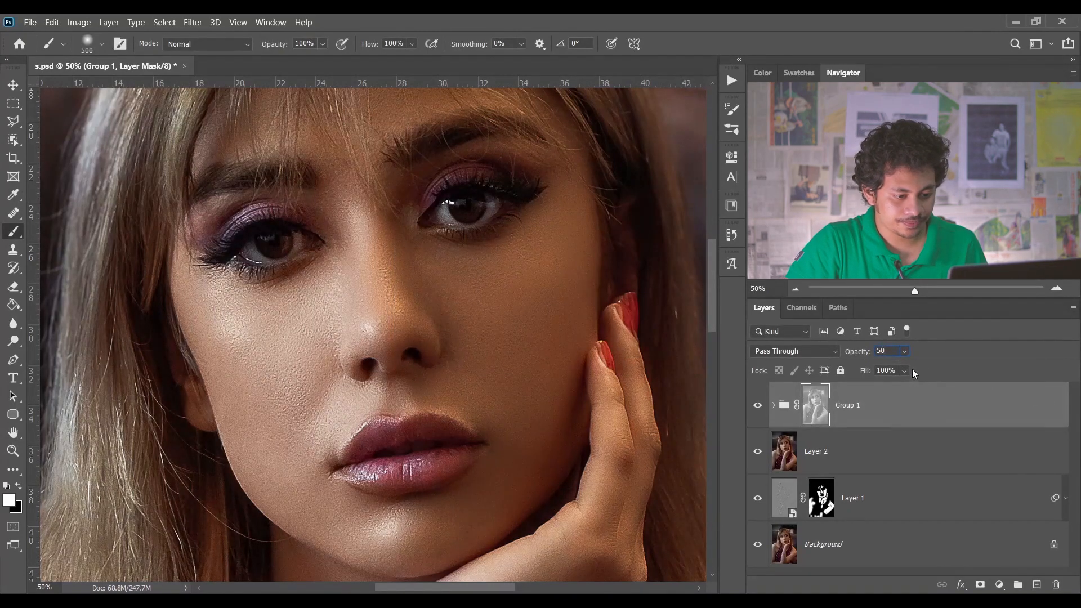
click(784, 405)
click(774, 405)
scroll(937, 412, down, 2)
scroll(927, 445, up, 1)
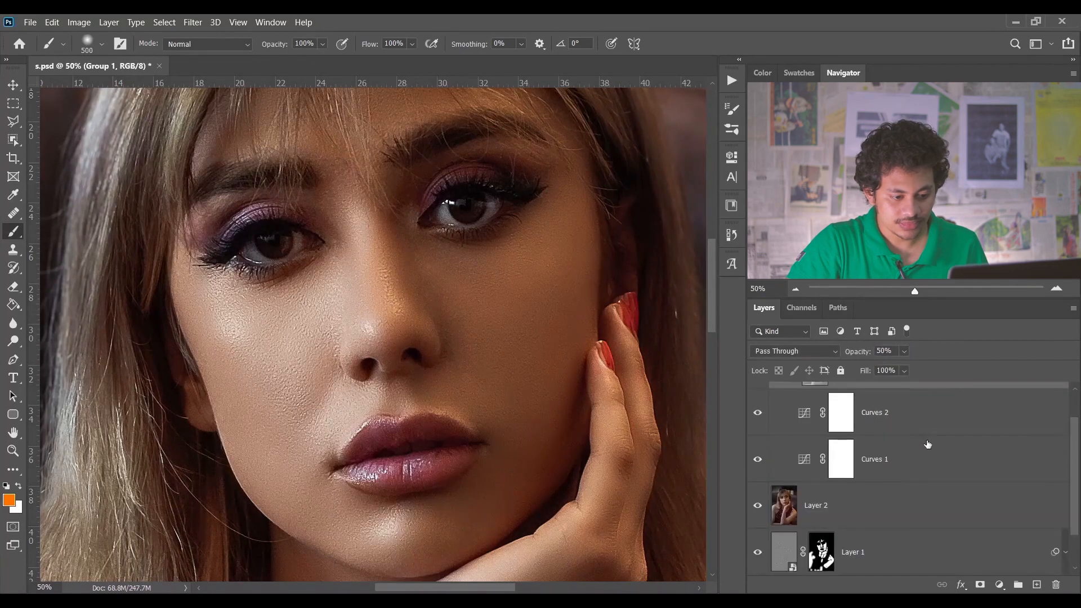
- In the blending options of Curves 1, raise the Blend If black point of the underlying layer to 119
click(921, 452)
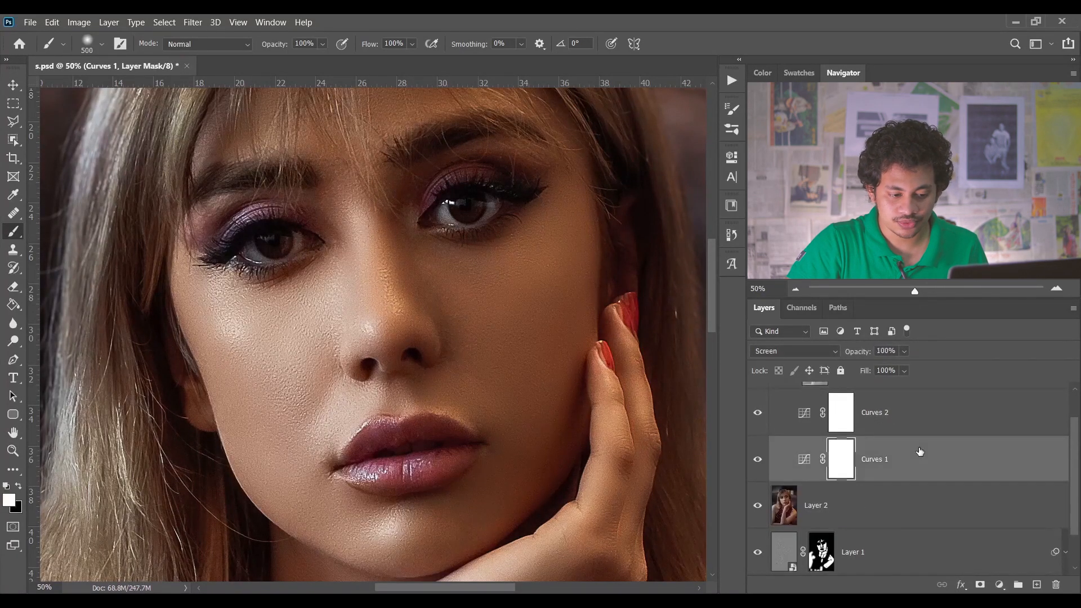
click(961, 585)
click(955, 458)
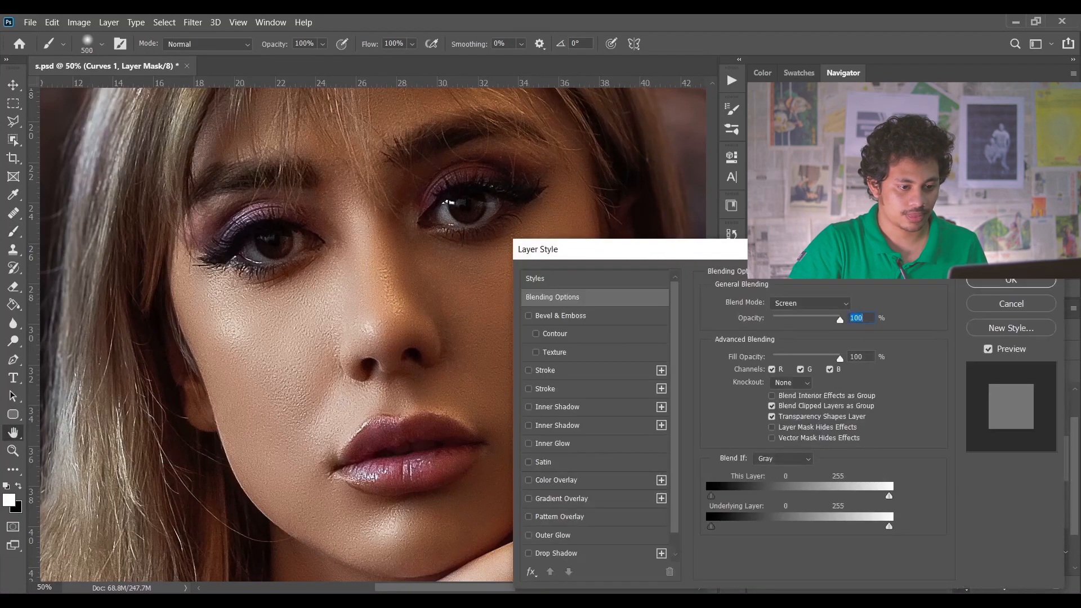
drag(618, 268, 634, 313)
drag(472, 218, 291, 183)
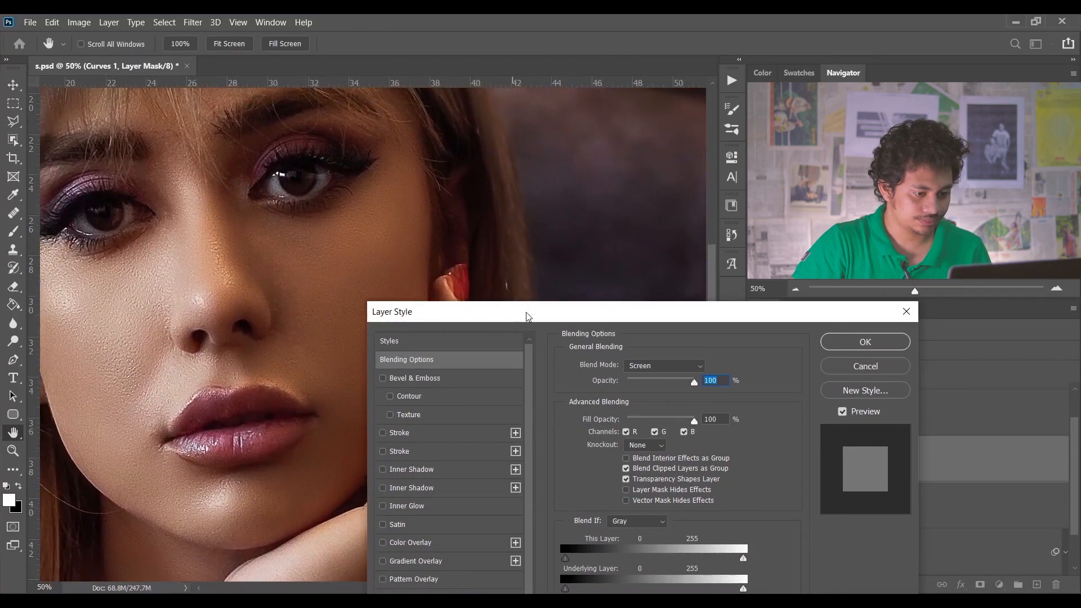
drag(441, 317, 535, 308)
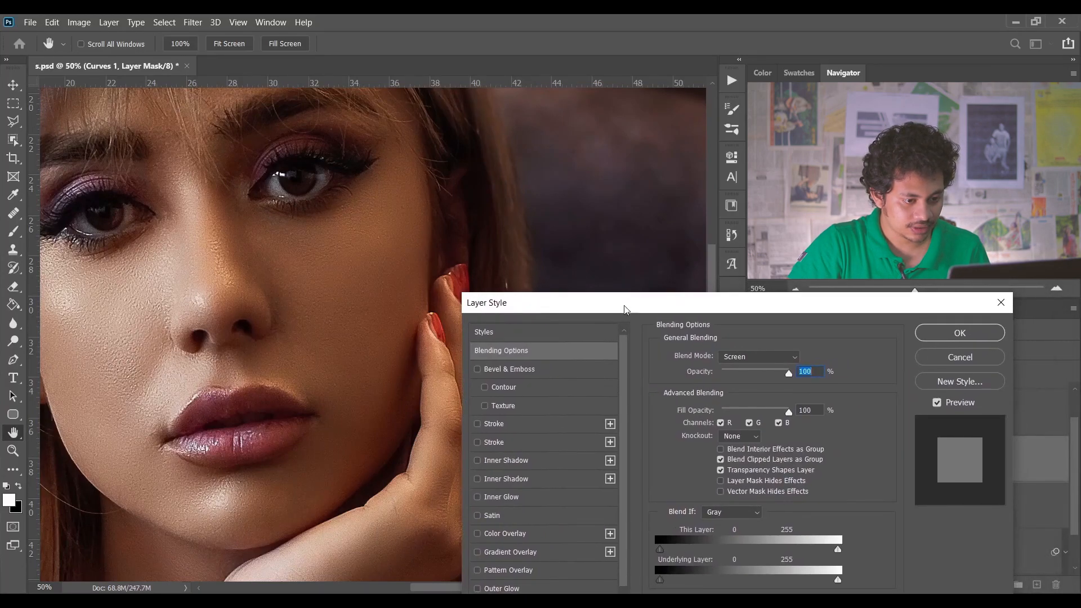
drag(625, 310, 543, 299)
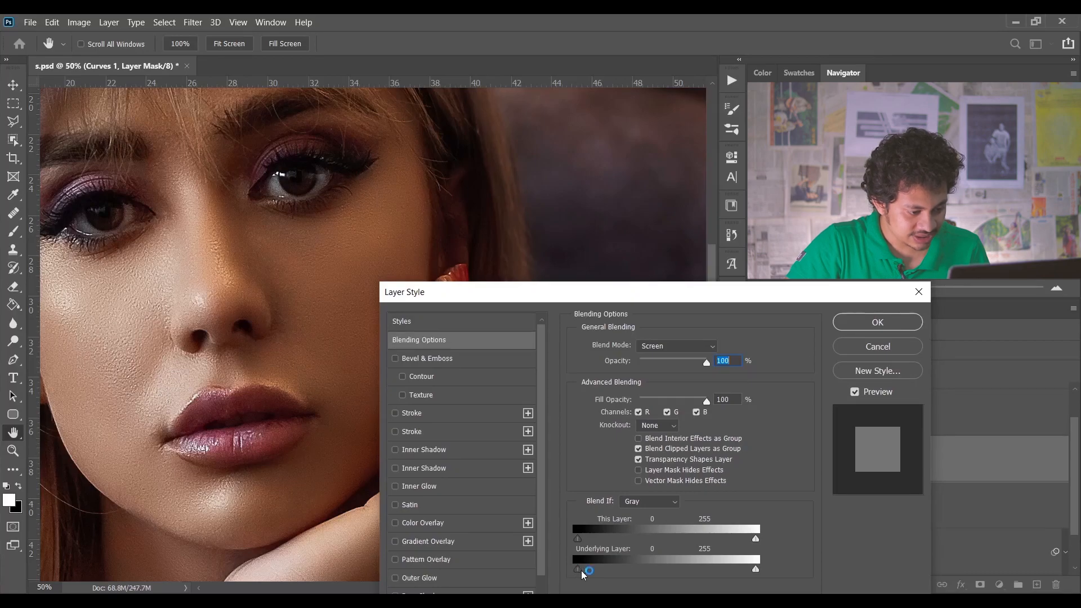
drag(586, 570, 660, 570)
drag(228, 359, 281, 331)
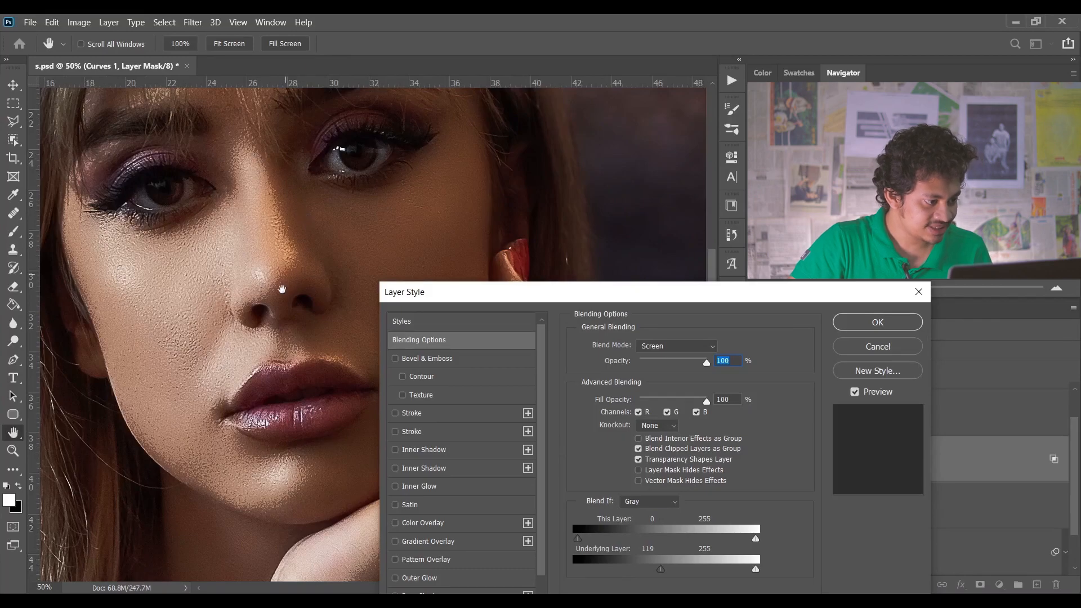
- Split the underlying layer's black Blend If slider for Curves 1 to 122 / 195 and apply the blending options
key(alt)
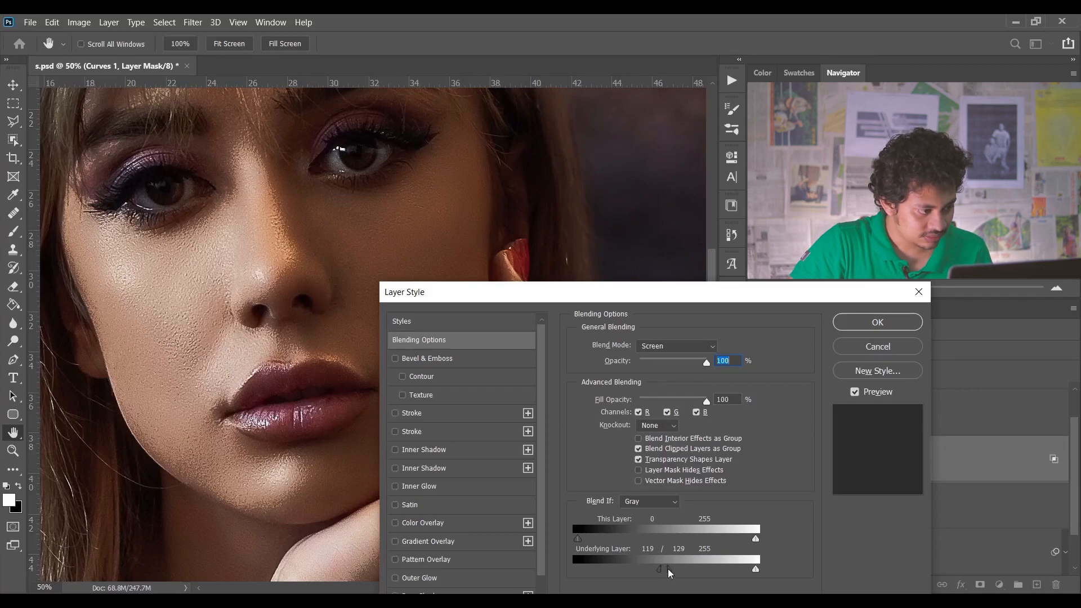
drag(685, 575, 707, 575)
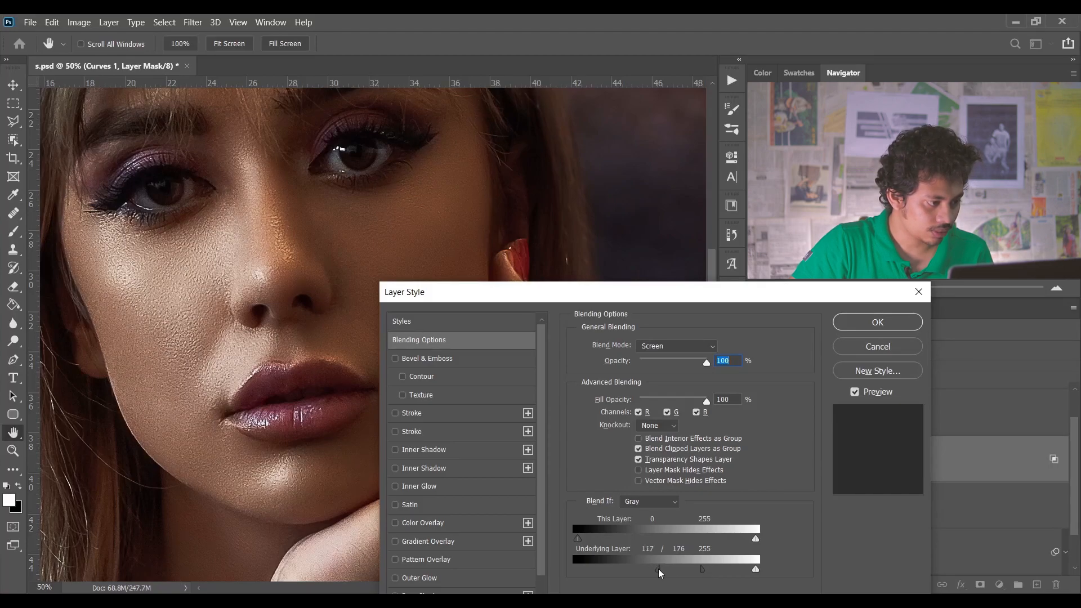
drag(707, 570, 716, 570)
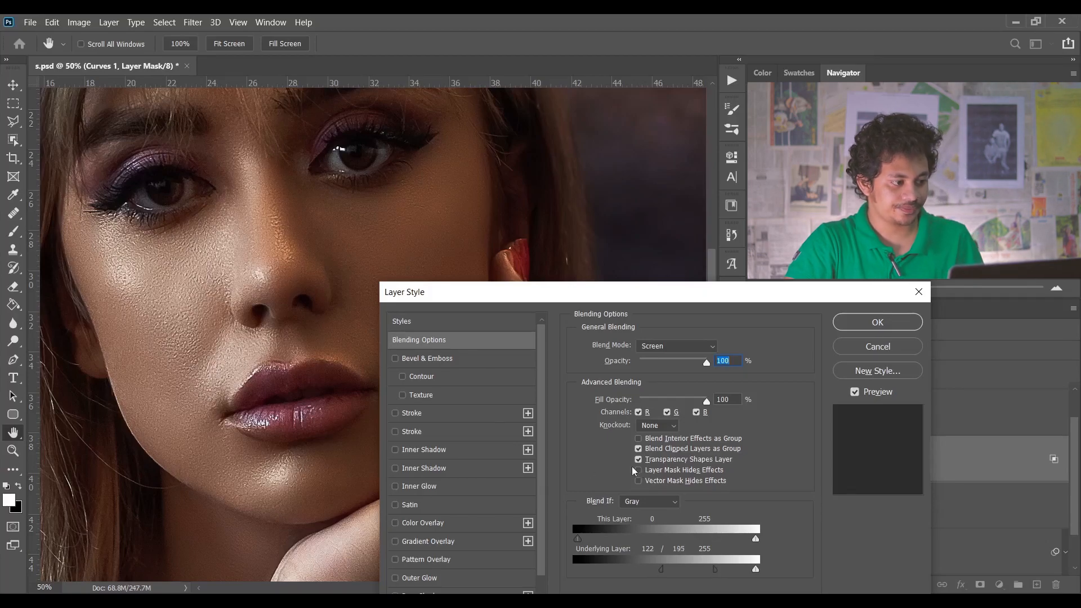
click(871, 334)
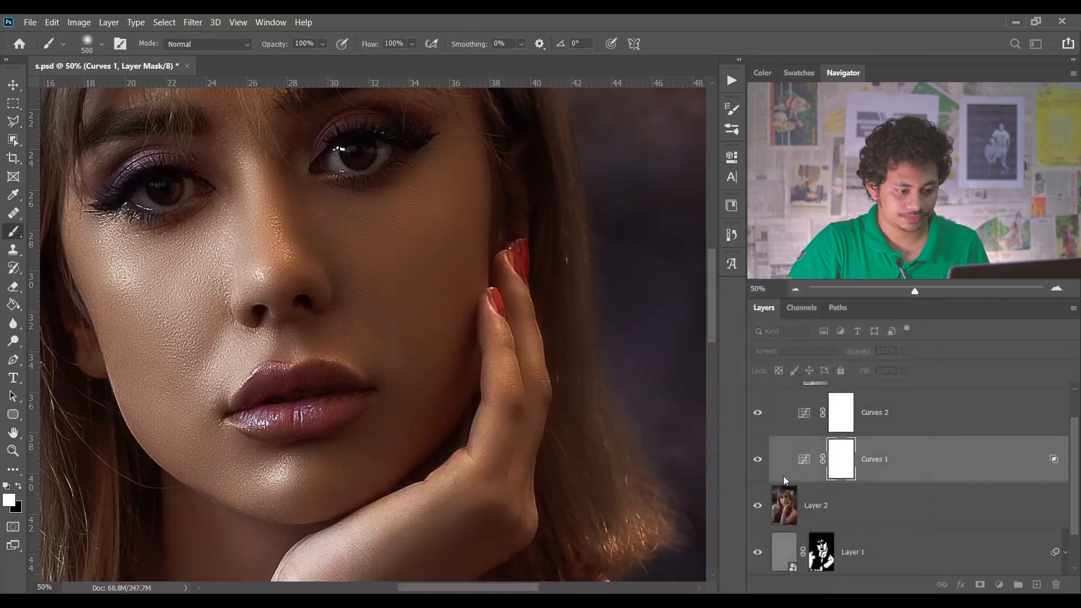
- In the blending options of Curves 2, lower the Blend If white point of the underlying layer to 169
click(923, 422)
right_click(952, 442)
click(999, 451)
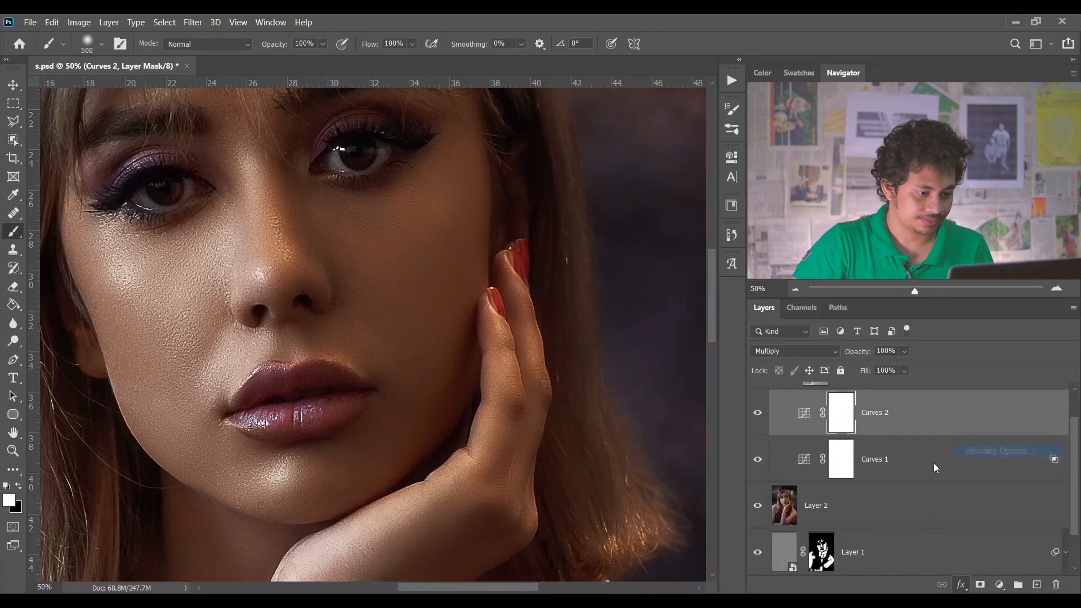
drag(813, 252, 750, 299)
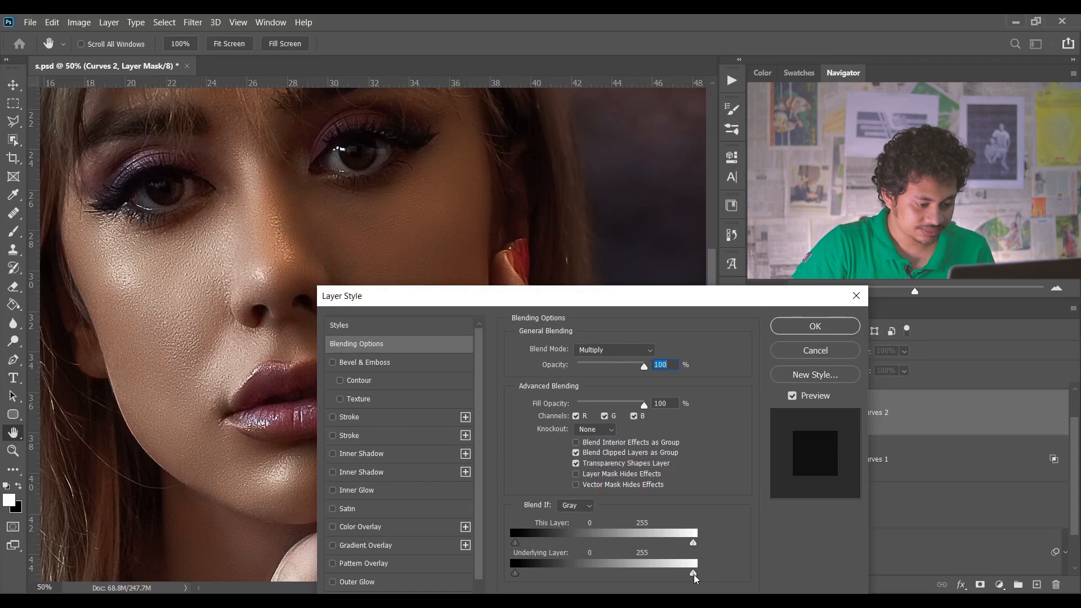
drag(658, 577, 635, 576)
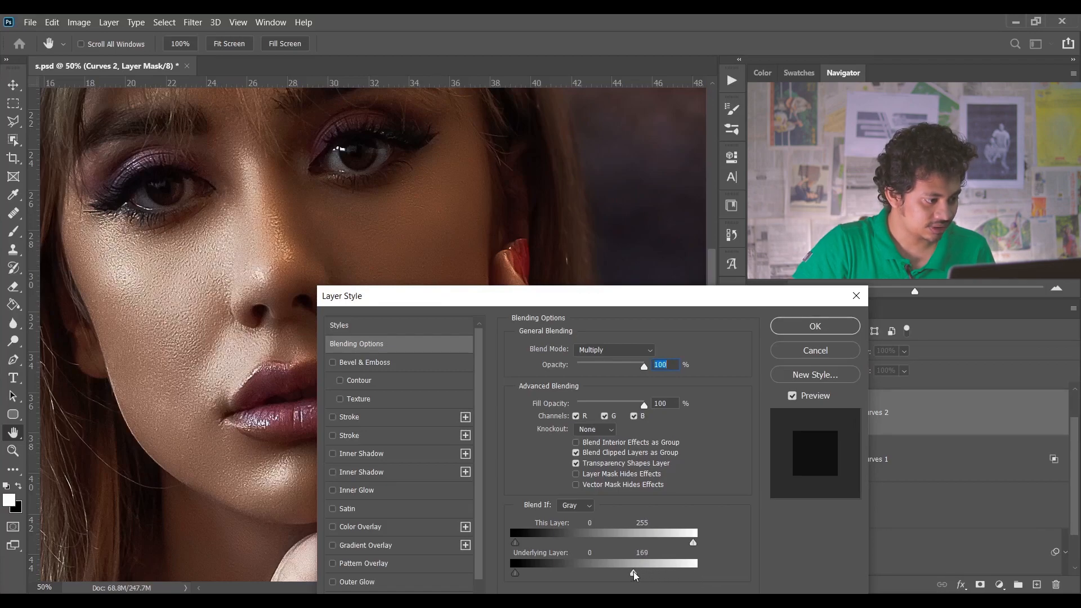
- Split the underlying layer's white Blend If slider for Curves 2 to 162 / 232 and apply the blending options
key(alt)
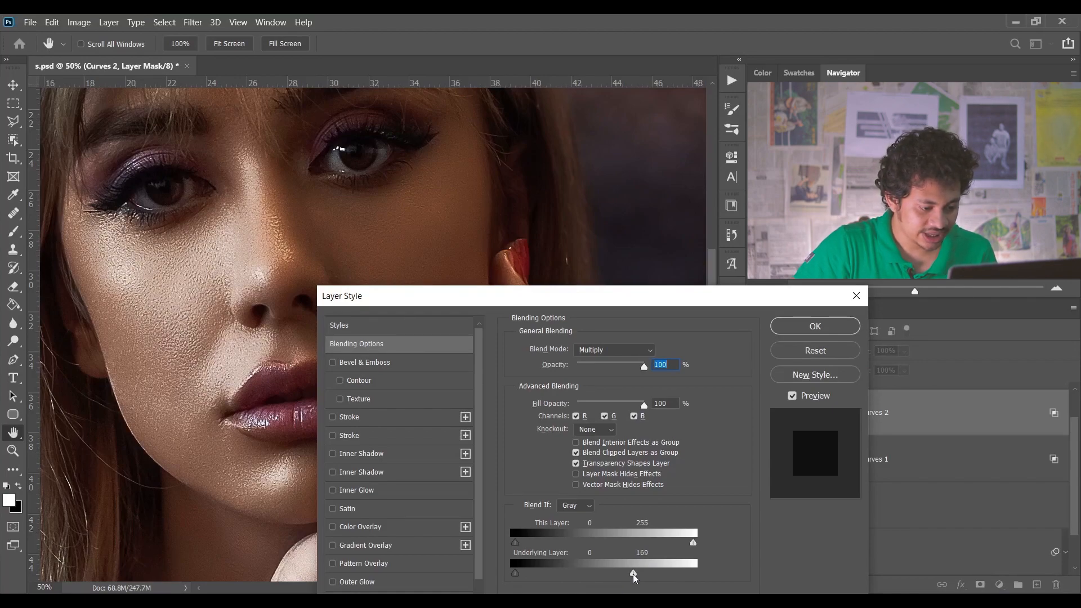
alt+click(633, 573)
drag(665, 574, 667, 574)
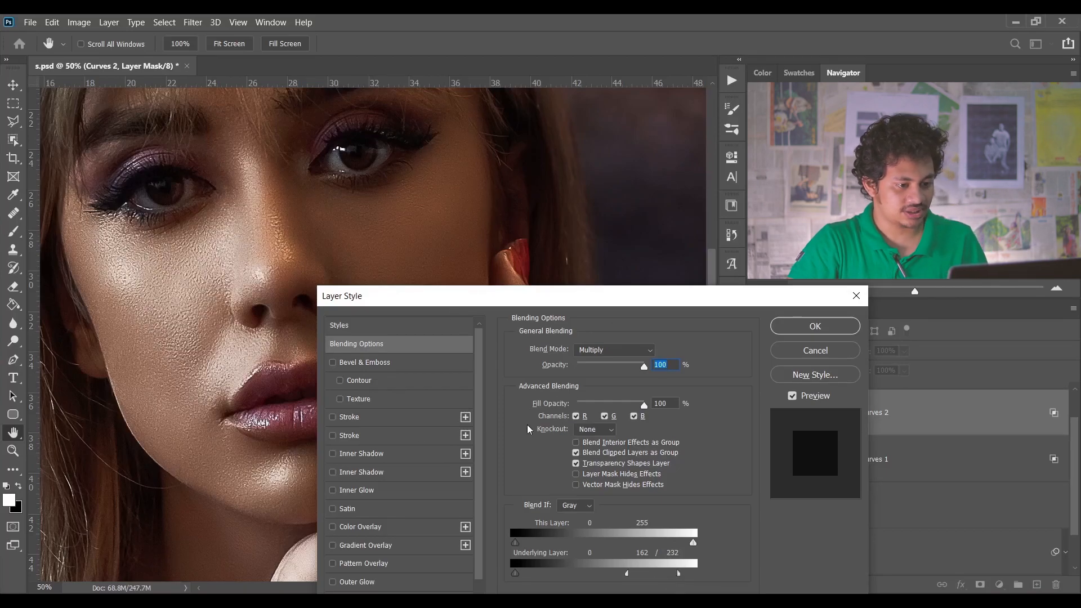
click(815, 325)
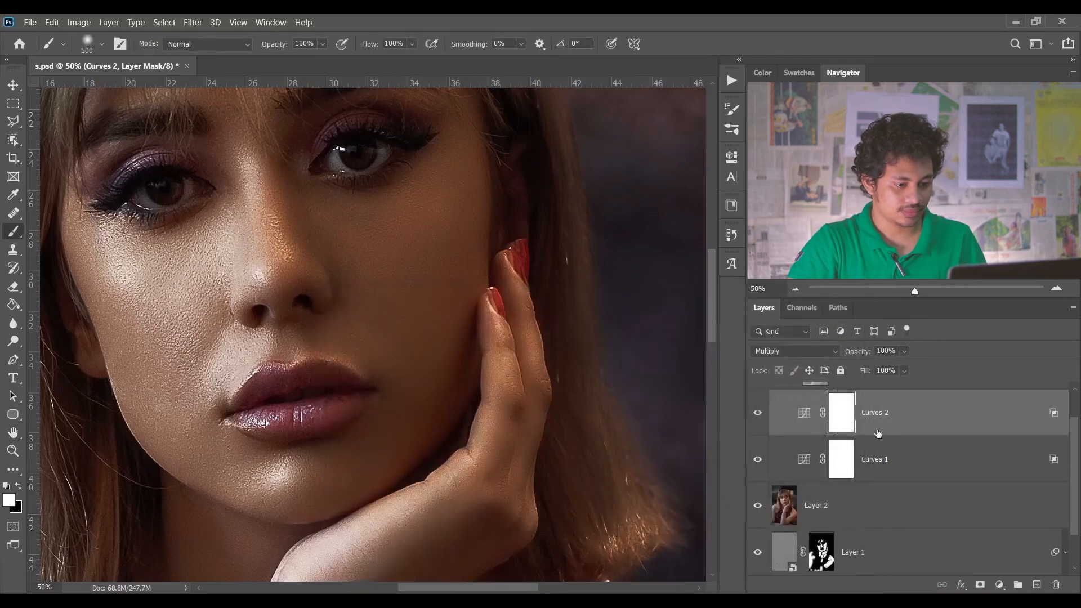
- Compare the face with Group 1 hidden and shown
key(ctrl+g)
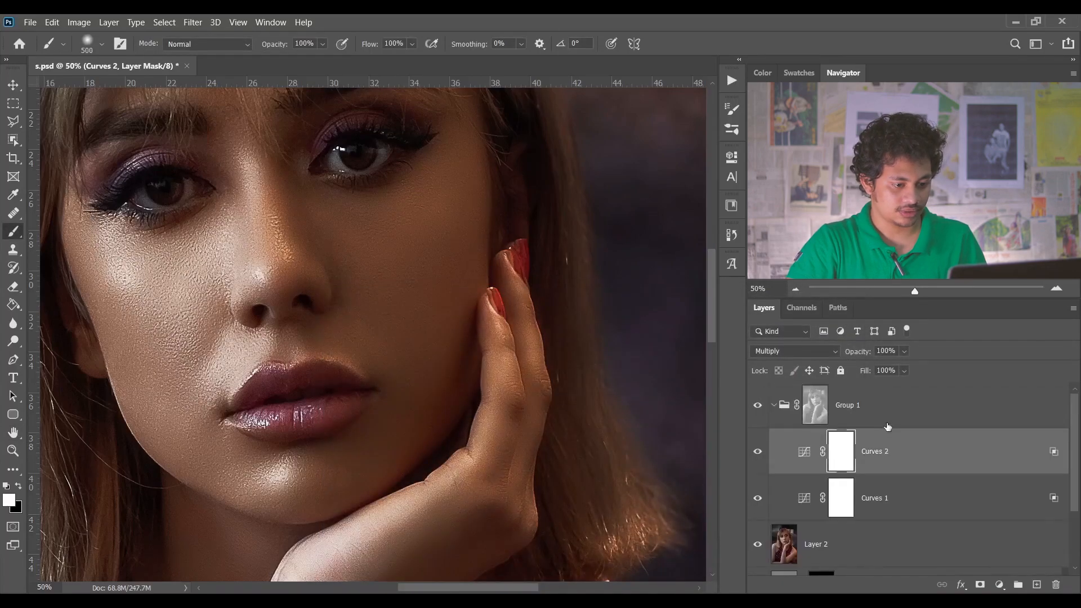
click(758, 407)
click(759, 406)
click(757, 407)
click(757, 406)
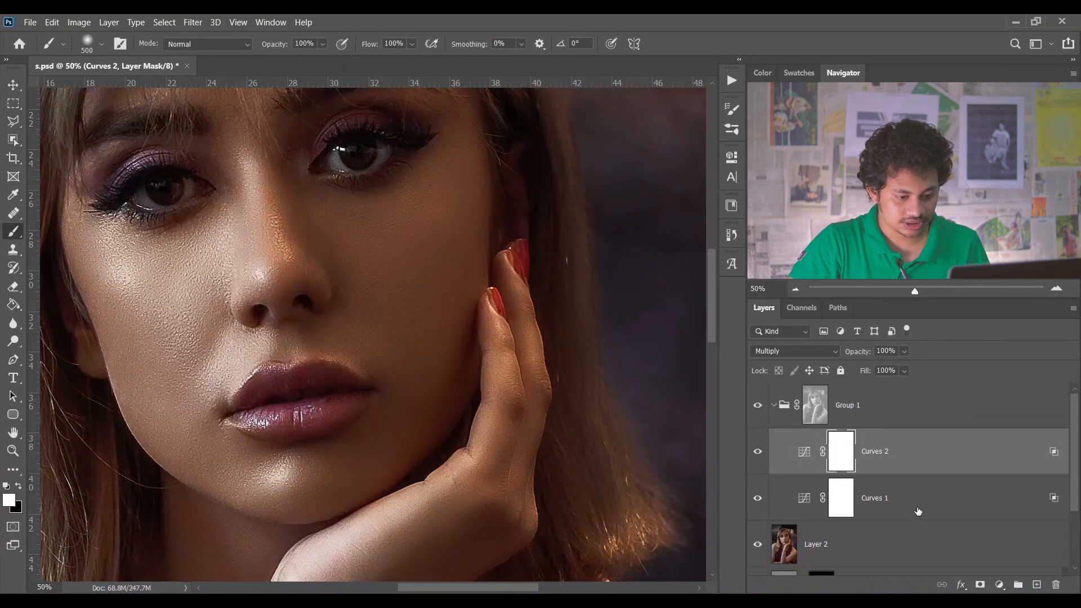
- Select and collapse Group 1, and check its effect on the close-up of the face
click(918, 511)
click(775, 409)
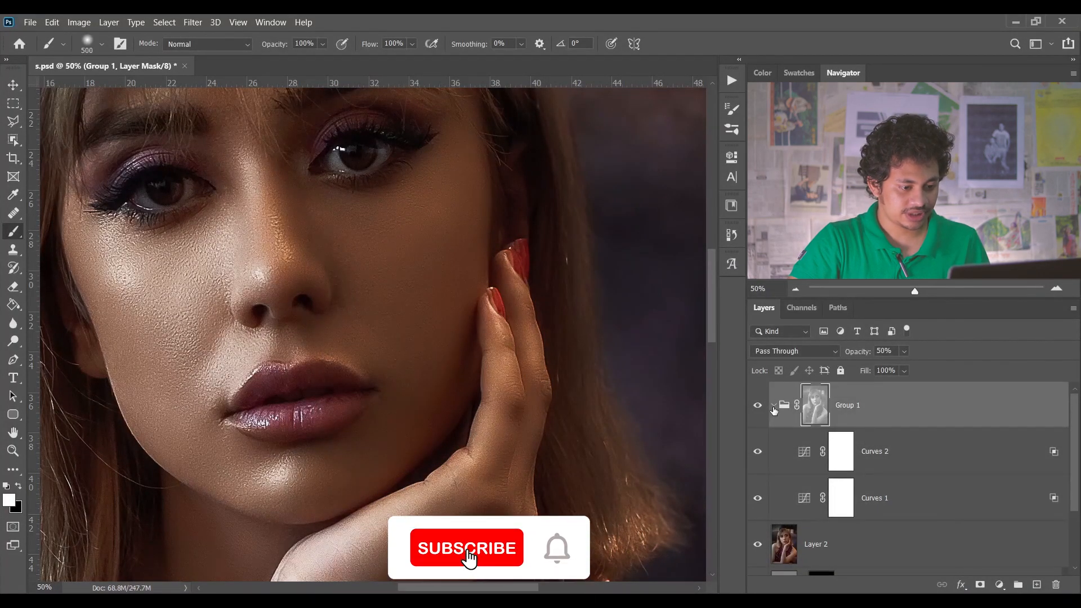
click(773, 407)
click(758, 406)
click(758, 406)
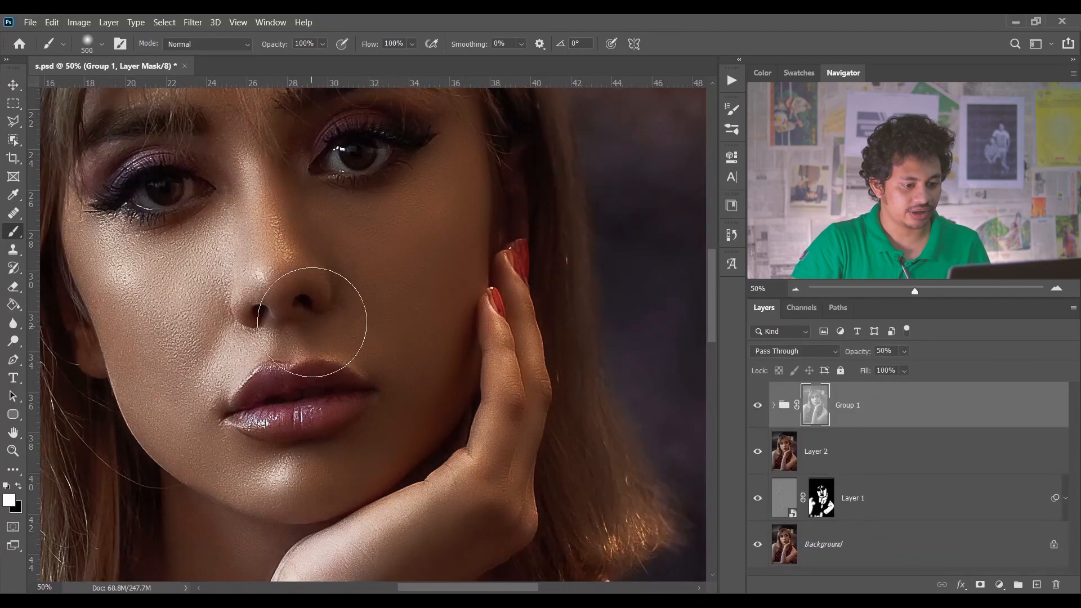
- Compare the full portrait with the Group 1 highlights and shadows switched off and on
click(963, 420)
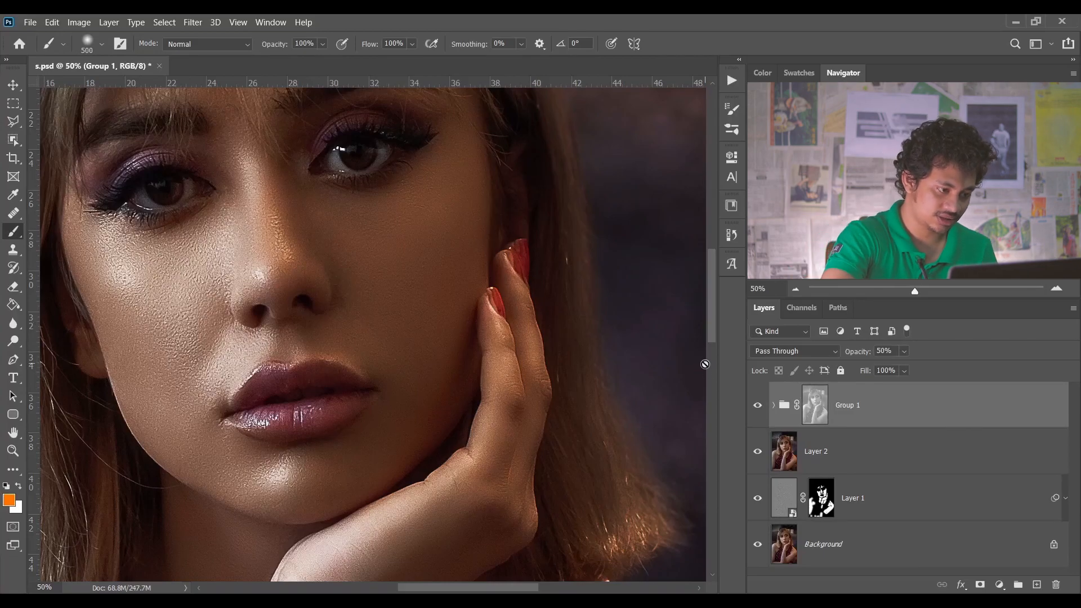
key(ctrl+0)
click(758, 407)
click(758, 407)
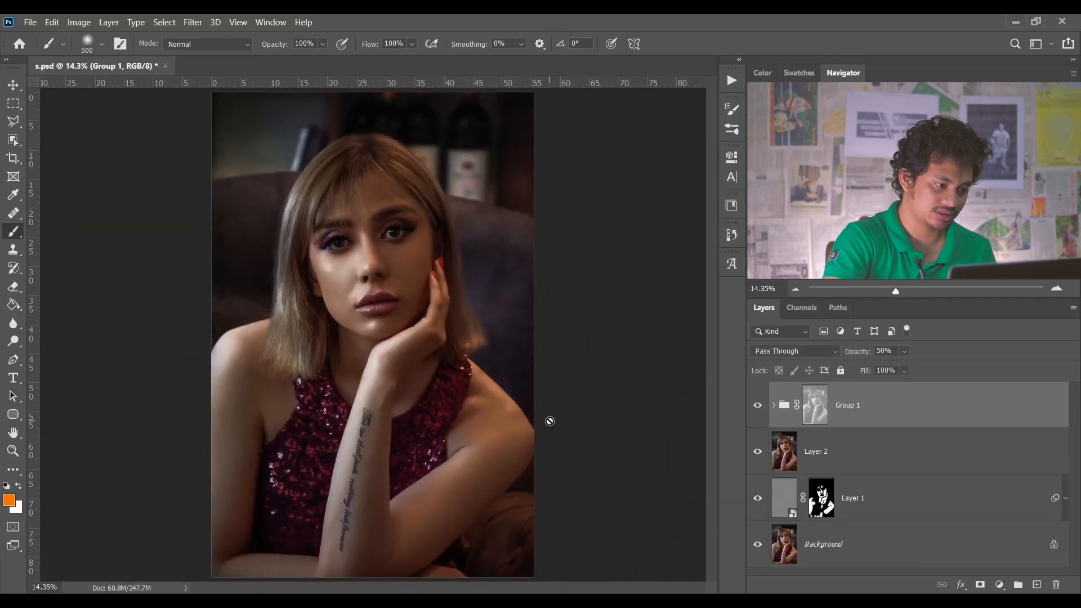
- Place Group 1 inside a new group named "Dodge and burn" and collapse that group
key(ctrl+plus)
key(ctrl+plus)
scroll(415, 345, up, 2)
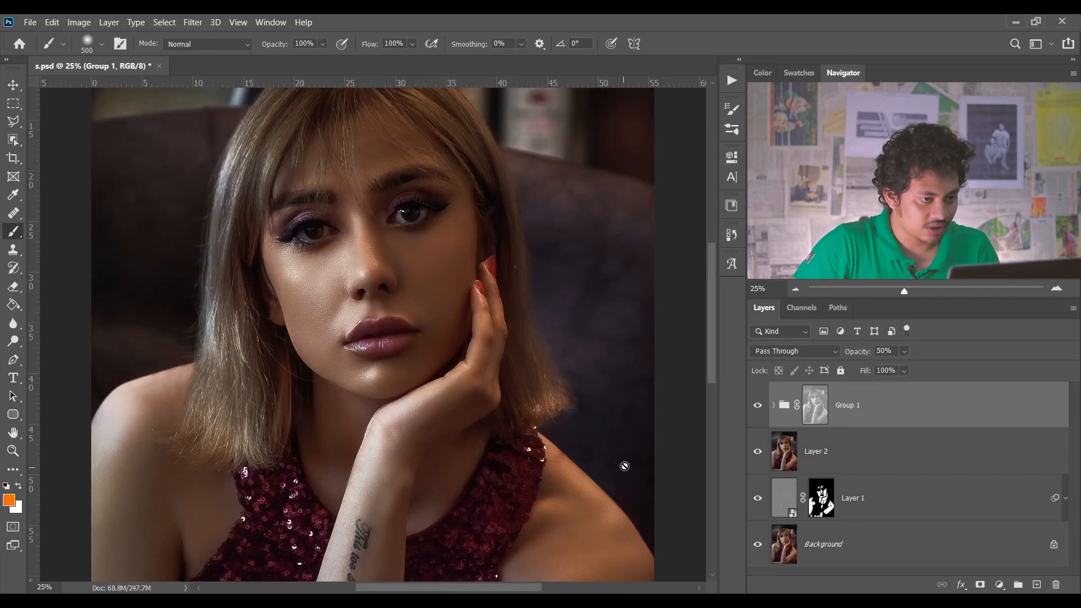
scroll(621, 448, up, 2)
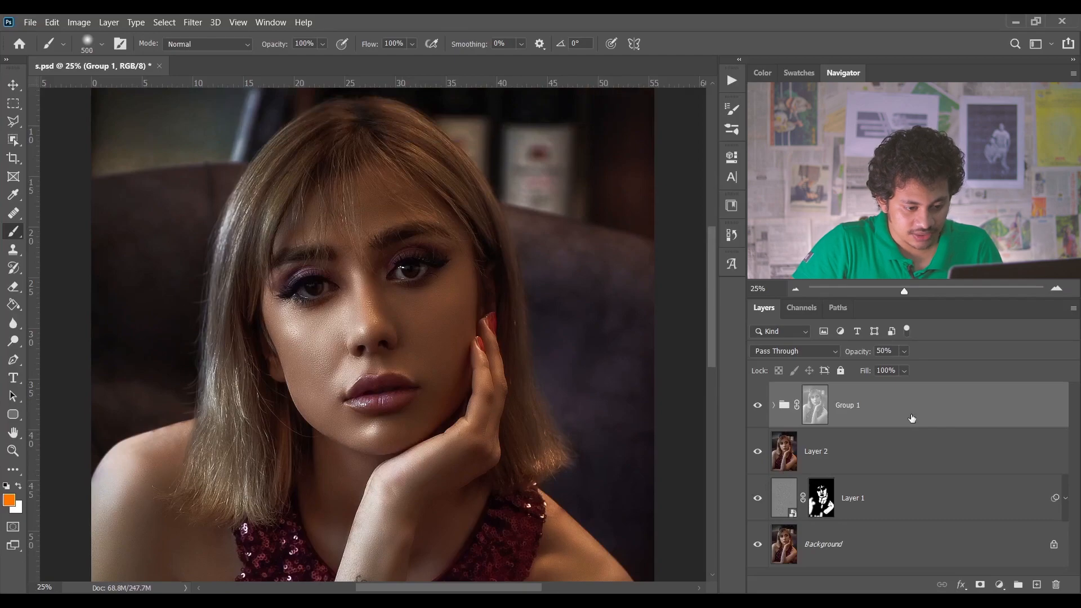
right_click(949, 414)
right_click(972, 404)
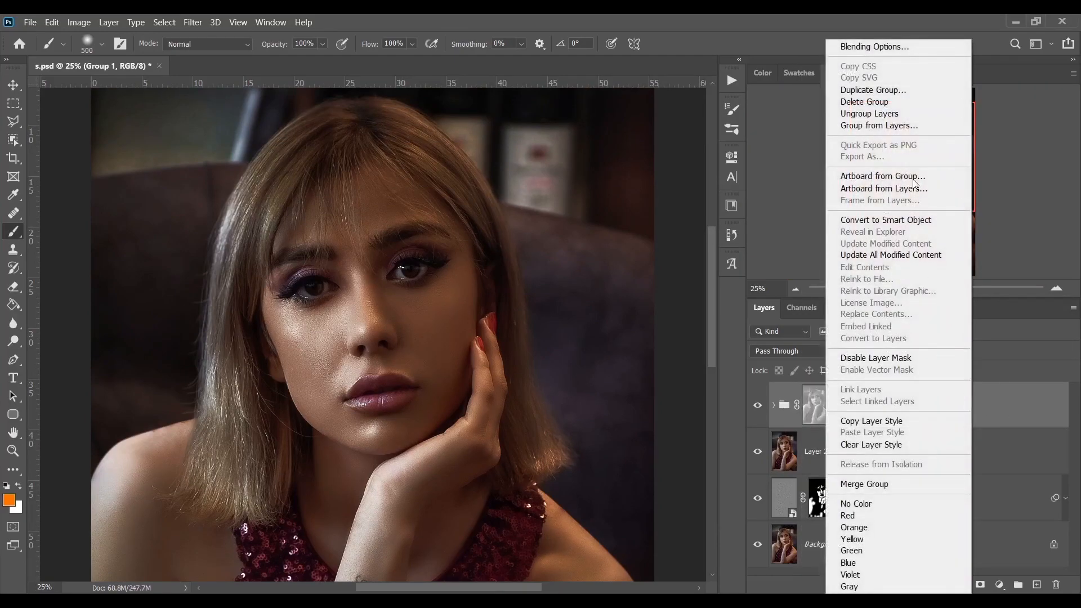
click(882, 128)
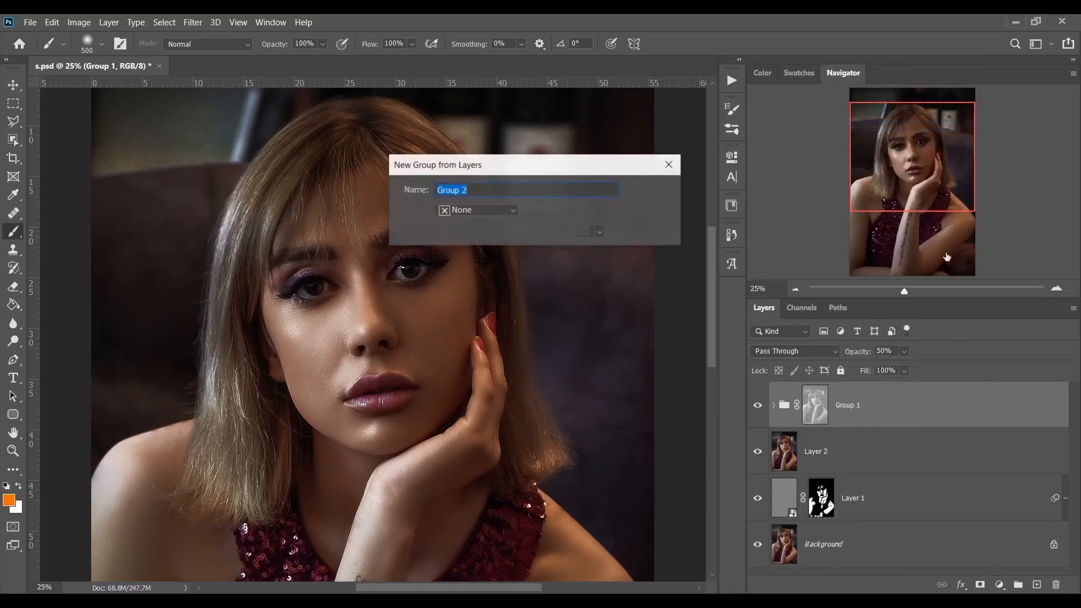
text(Dodge and burn)
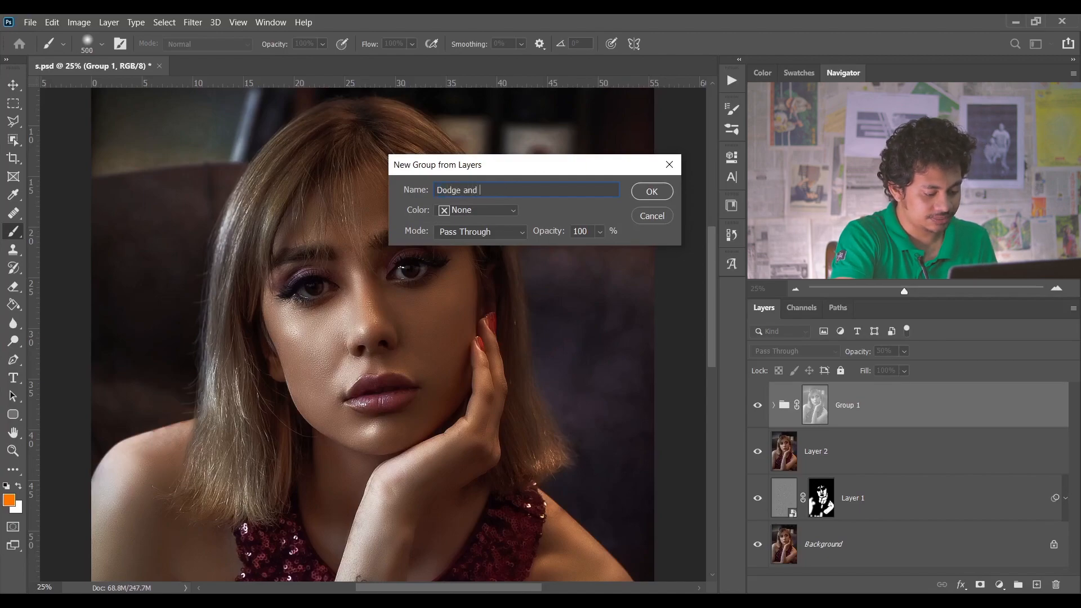
click(659, 194)
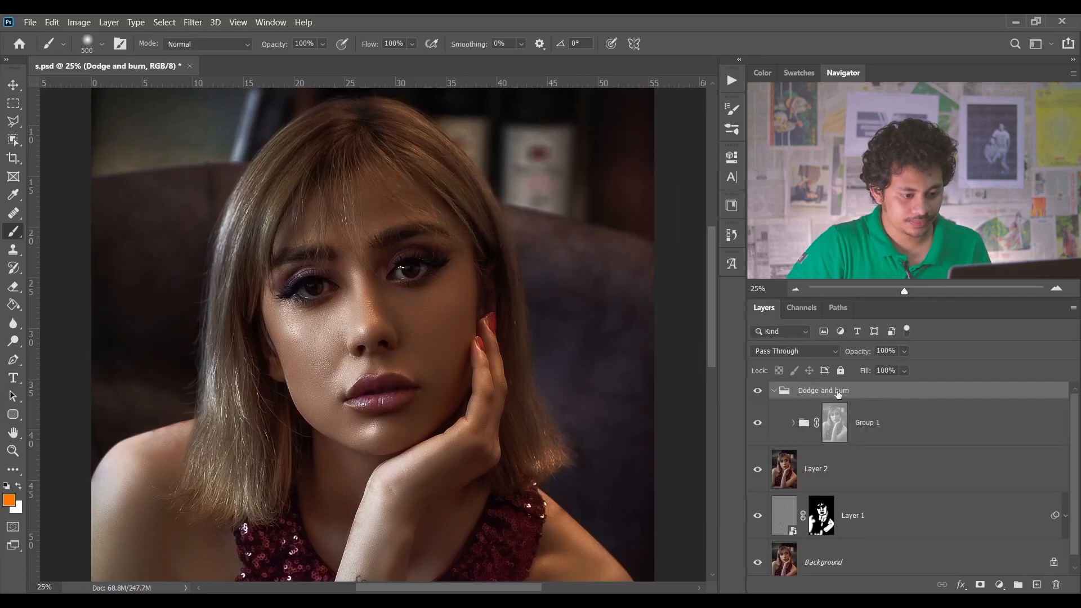
click(773, 391)
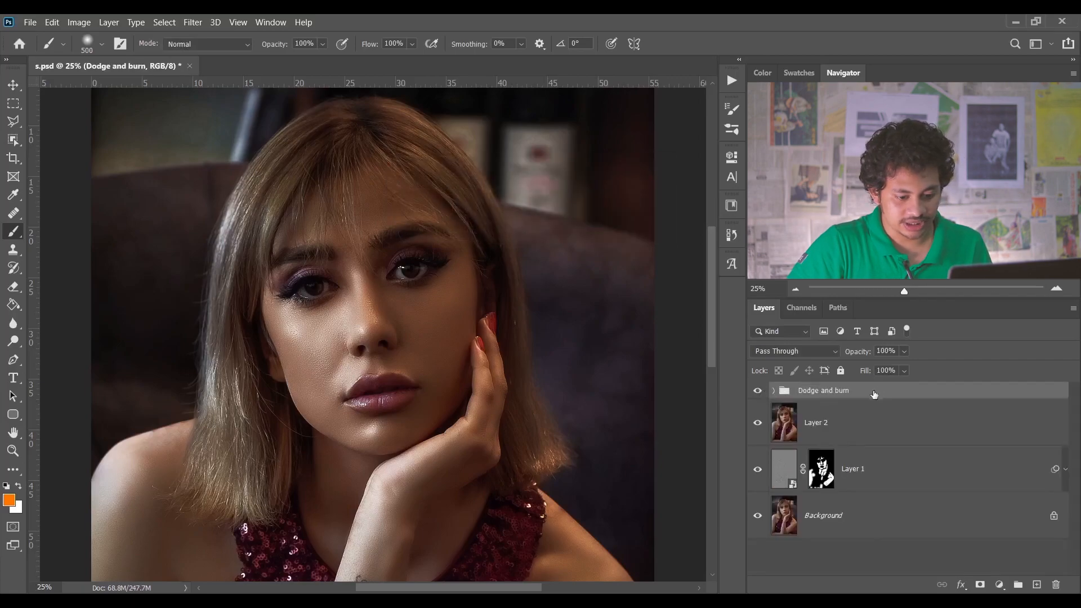
- Add a layer mask to the Dodge and burn group and invert it to black
click(980, 584)
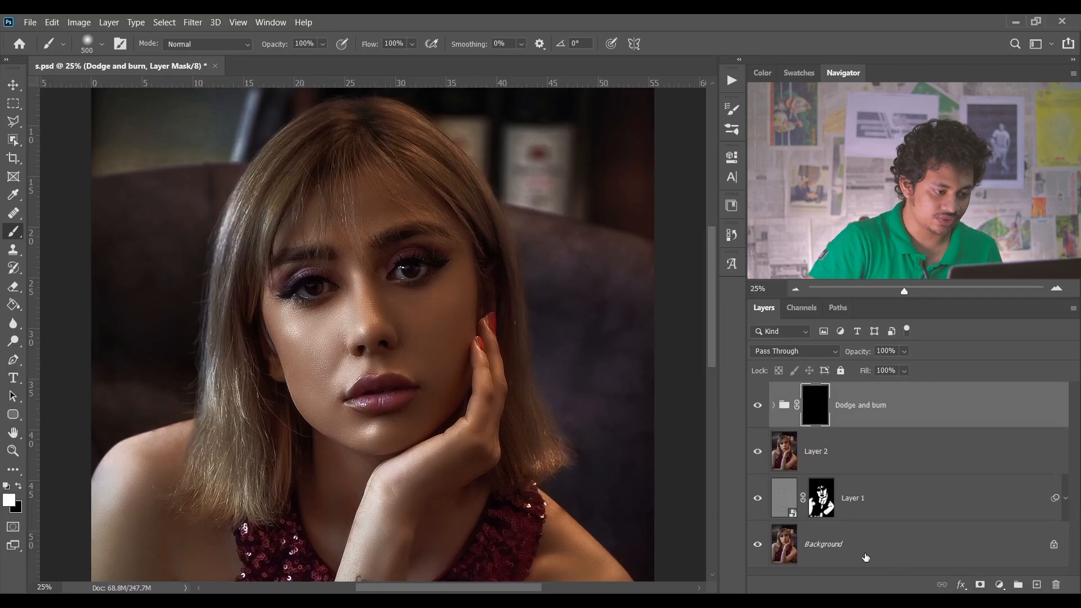
key(ctrl+i)
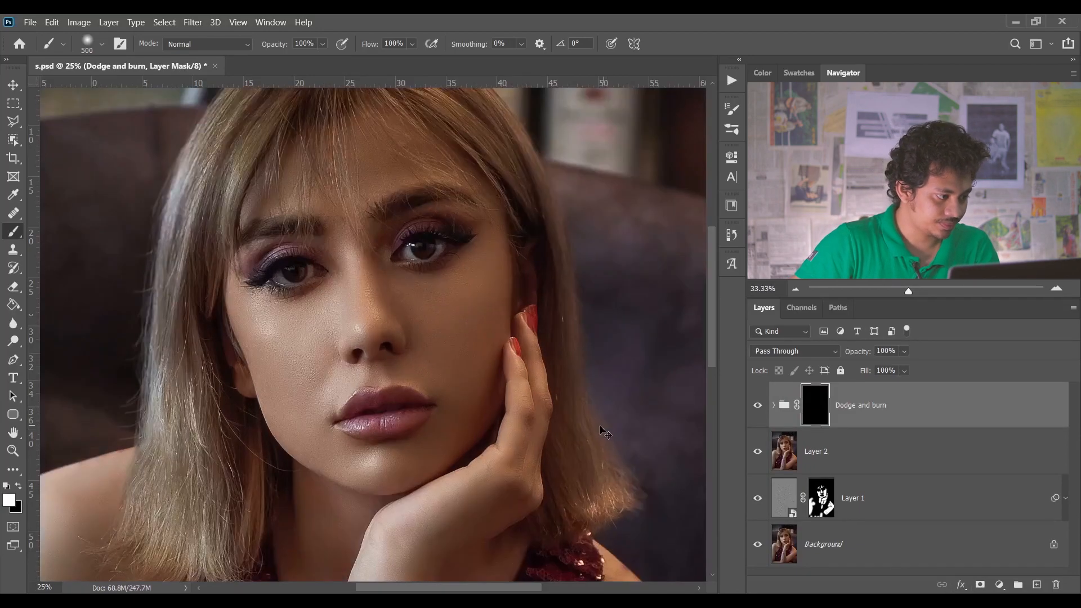
- Paint white along the nose on the Dodge and burn mask with a soft brush at 100% opacity
key(ctrl+plus)
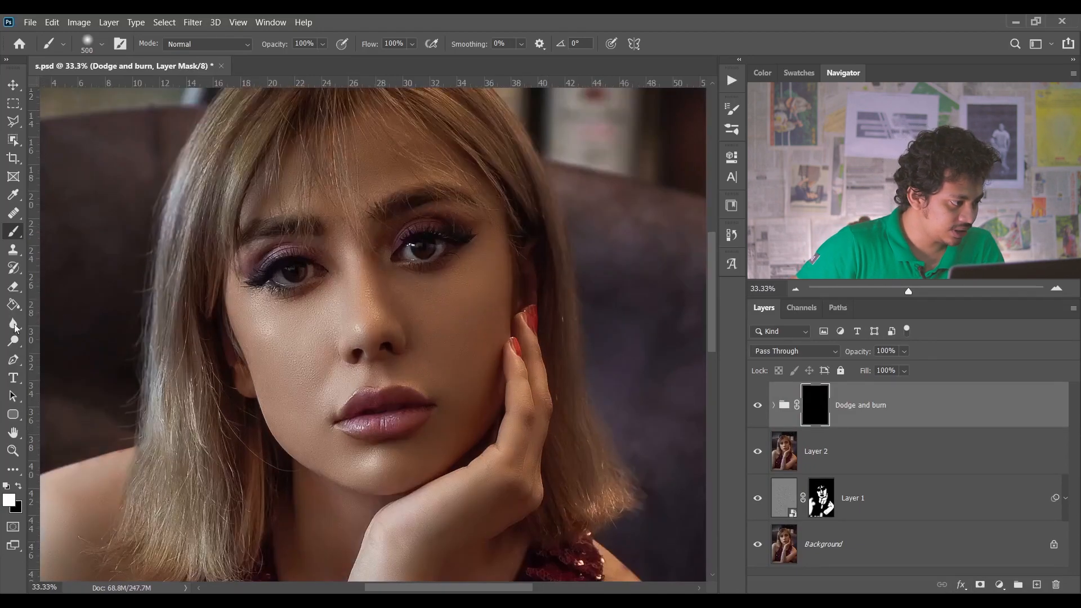
click(93, 50)
click(421, 20)
key(bracketleft)
key(bracketleft)
drag(355, 304, 363, 314)
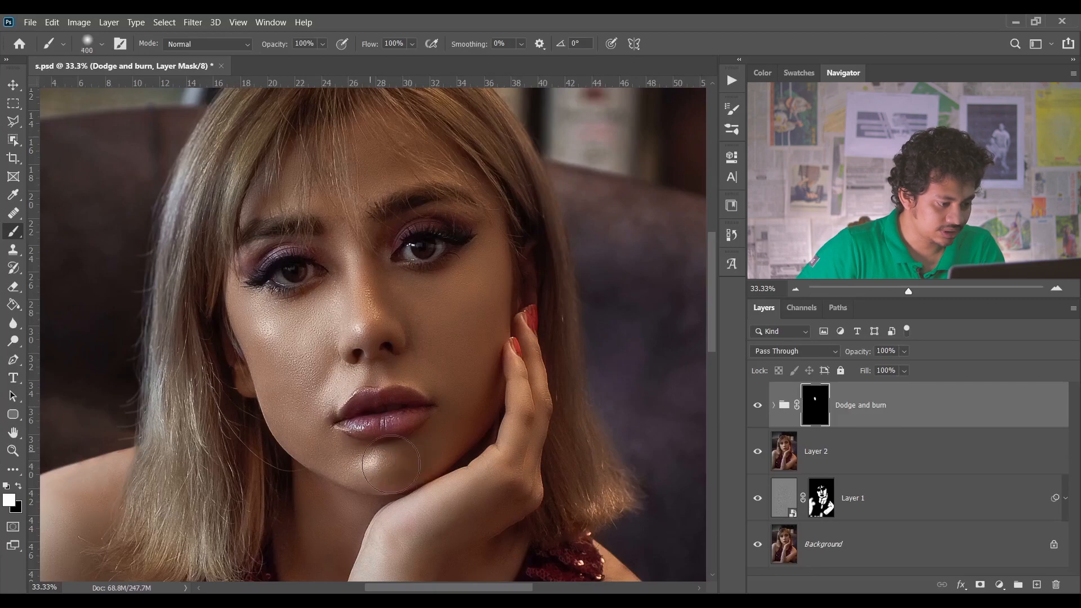
- Enlarge the brush and paint white over the chin, lips and brightly lit cheek on the Dodge and burn mask
key(bracketright)
key(bracketright)
key(bracketright)
key(bracketright)
drag(398, 414, 304, 314)
key(bracketleft)
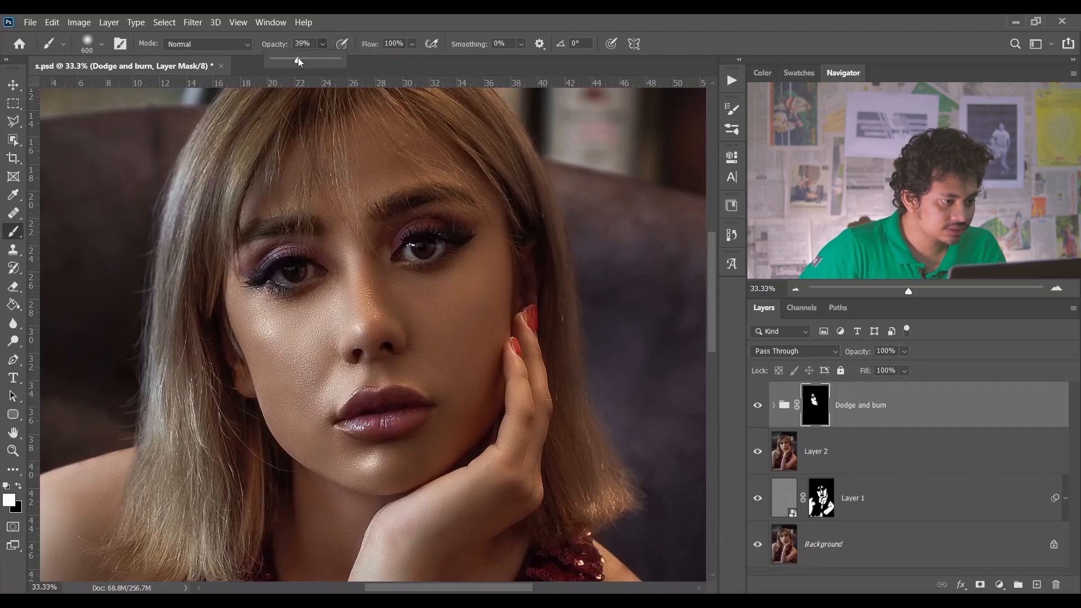
- With the brush at 39% opacity, paint the shadowed cheek, hand and forearm into the Dodge and burn mask
click(408, 298)
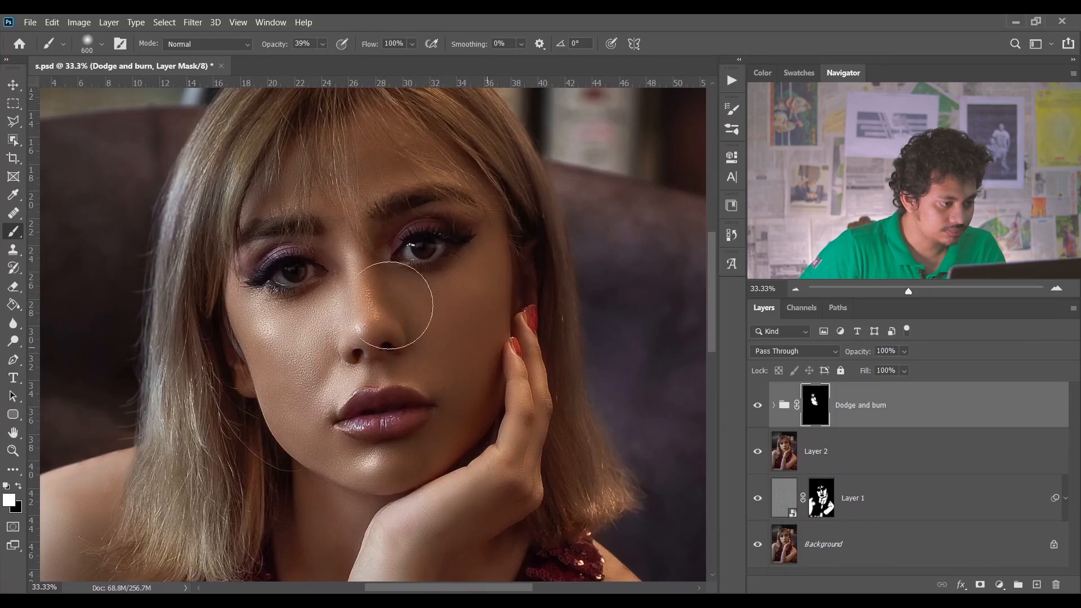
scroll(415, 266, down, 10)
key(bracketleft)
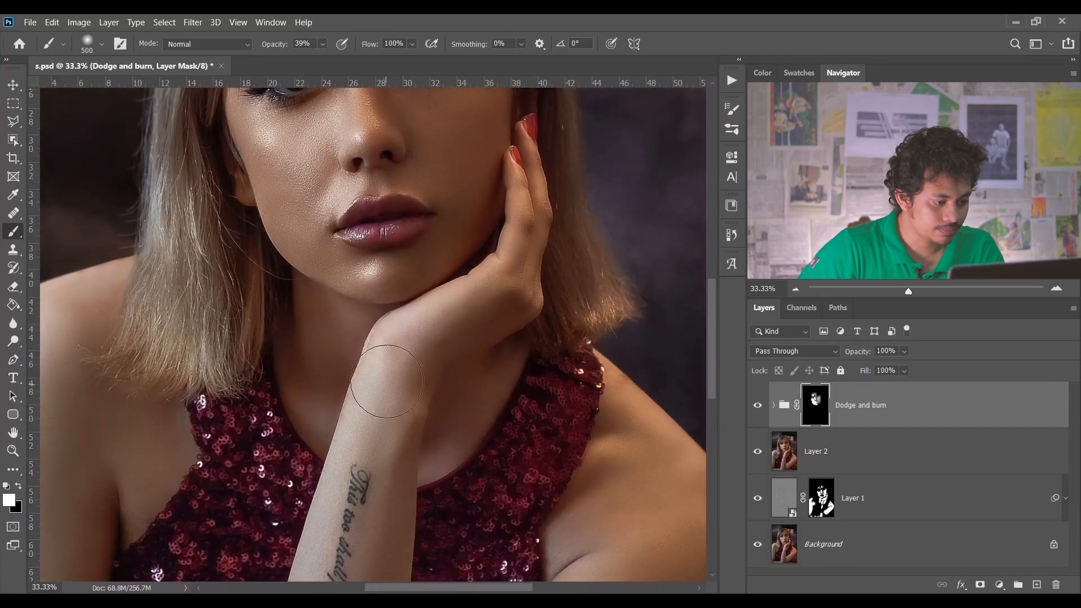
scroll(478, 316, up, 10)
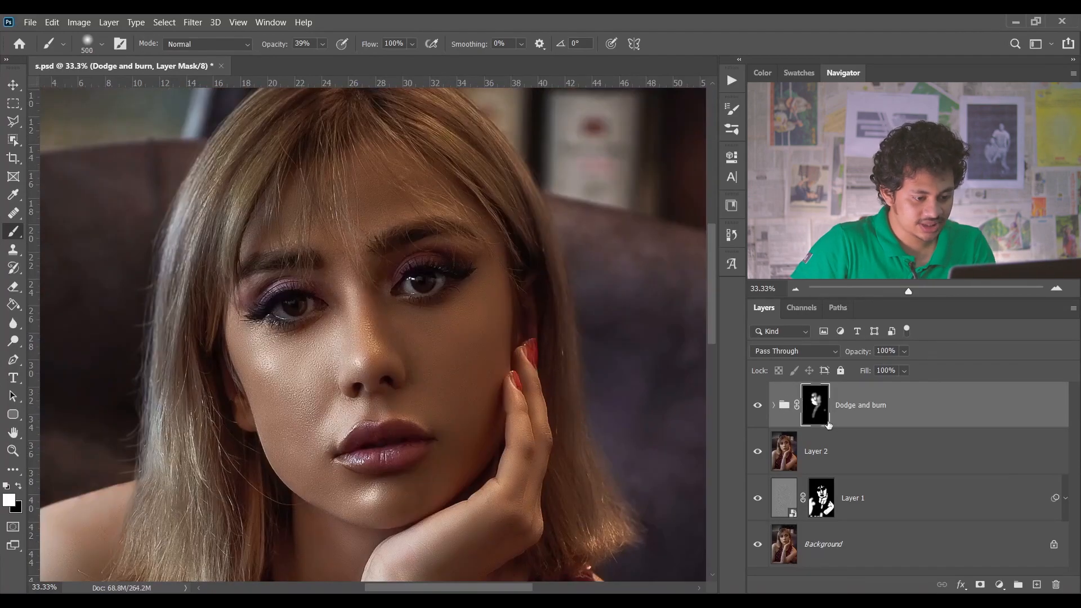
- Check the Dodge and burn group's effect and lower its opacity to 50%
click(758, 405)
click(757, 405)
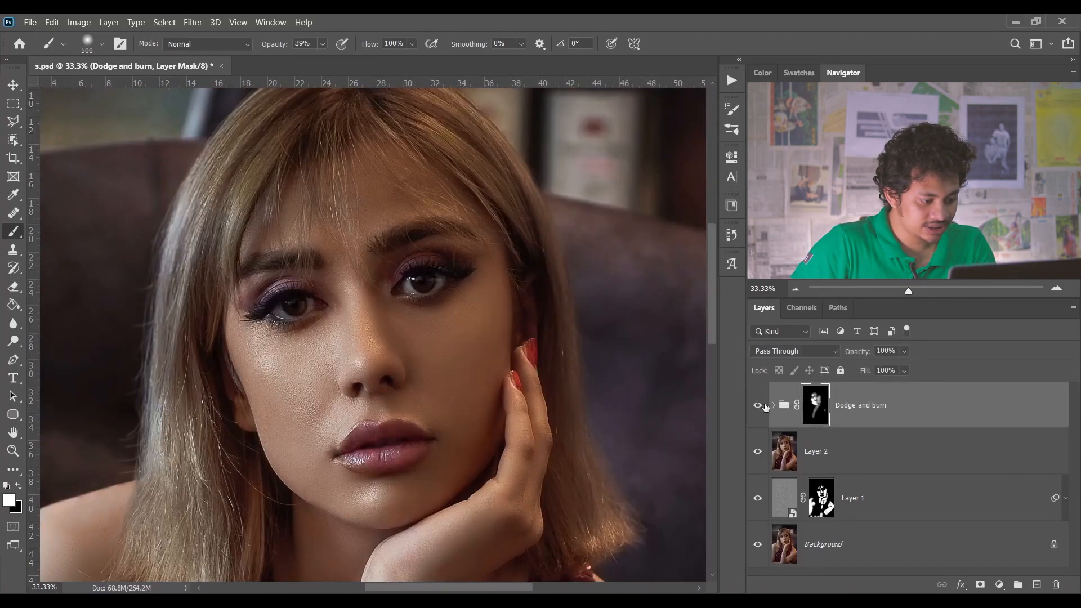
drag(904, 353, 897, 367)
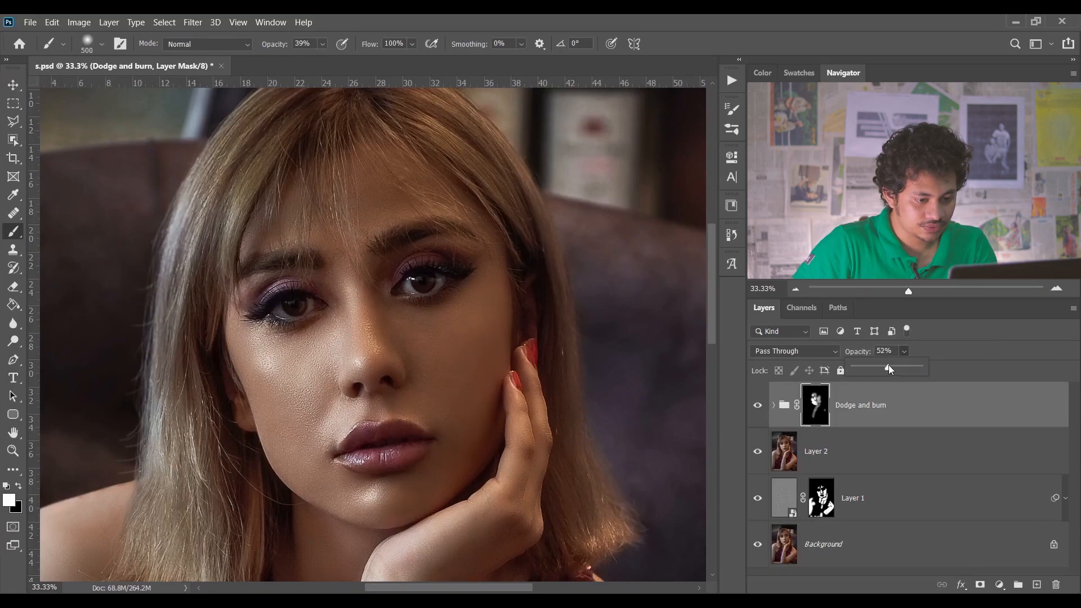
drag(889, 365, 887, 365)
- Compare the portrait with the Dodge and burn group hidden and shown at its reduced opacity
click(758, 406)
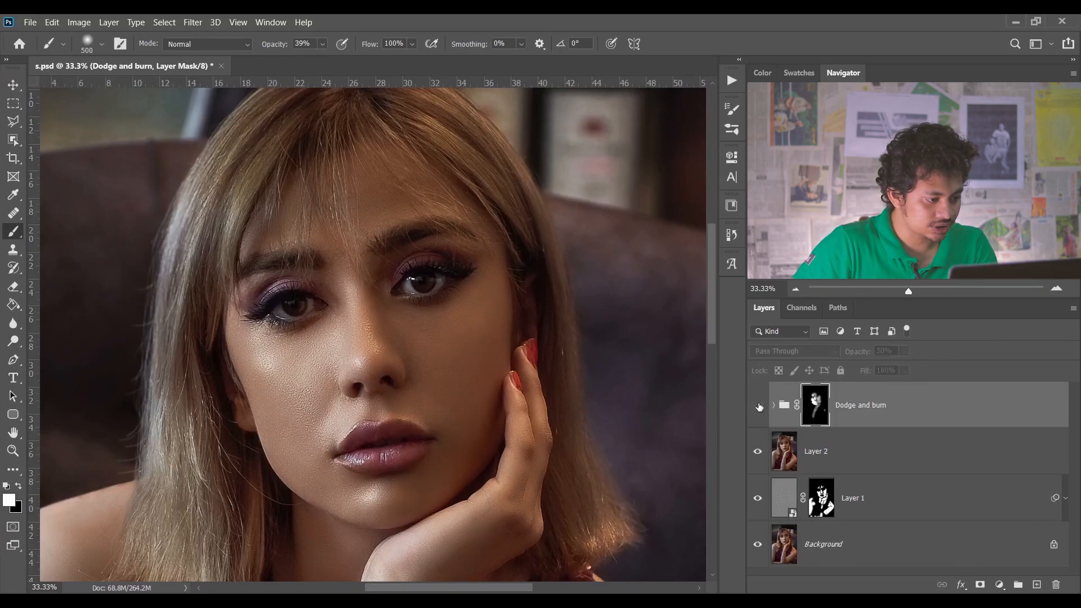
click(758, 406)
click(758, 405)
click(757, 406)
click(755, 407)
click(755, 408)
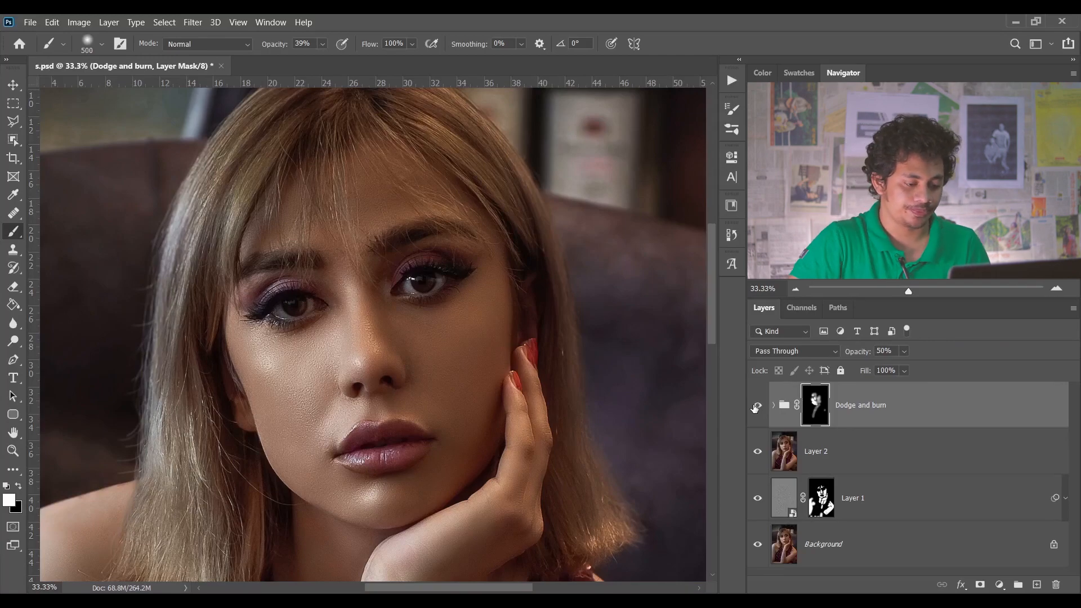
- Add a new empty layer above the Dodge and burn group
click(783, 404)
key(ctrl+plus)
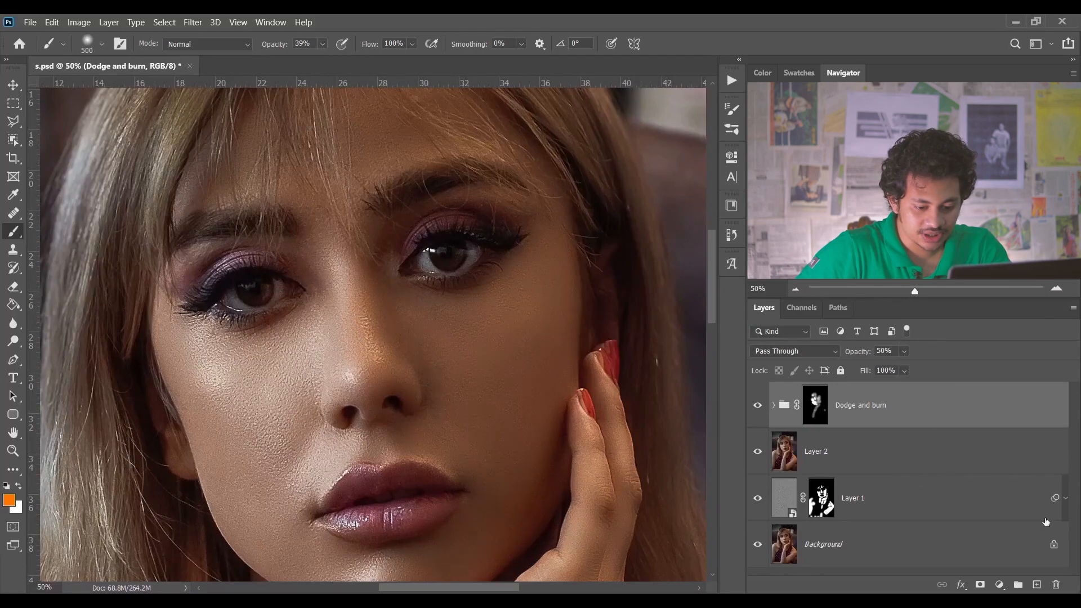
click(1037, 585)
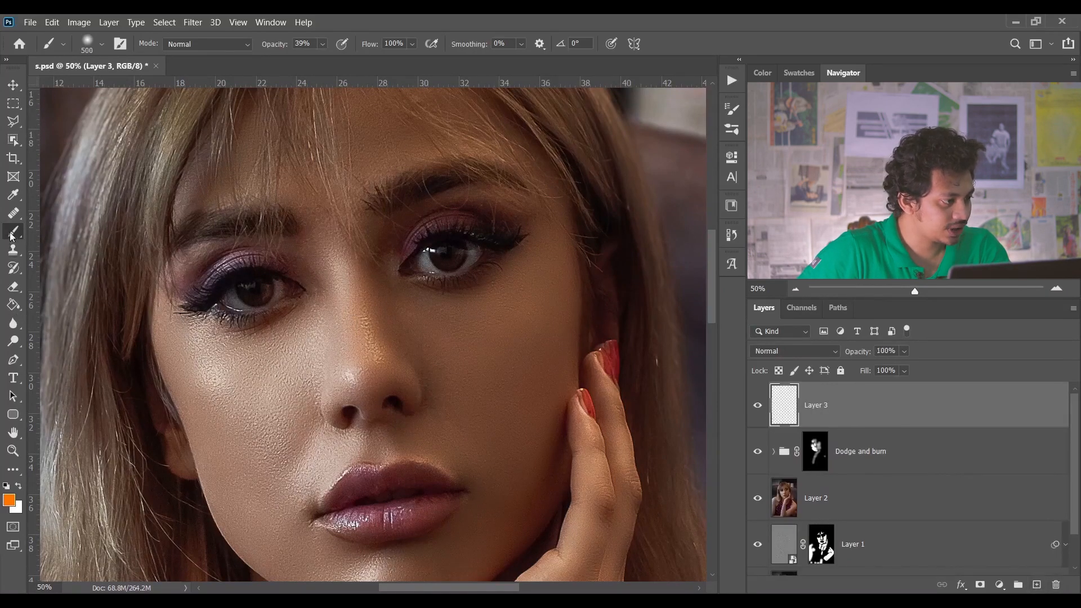
- Set up a white Soft Round brush with 0% hardness, sized to 150 px to match the iris
click(102, 45)
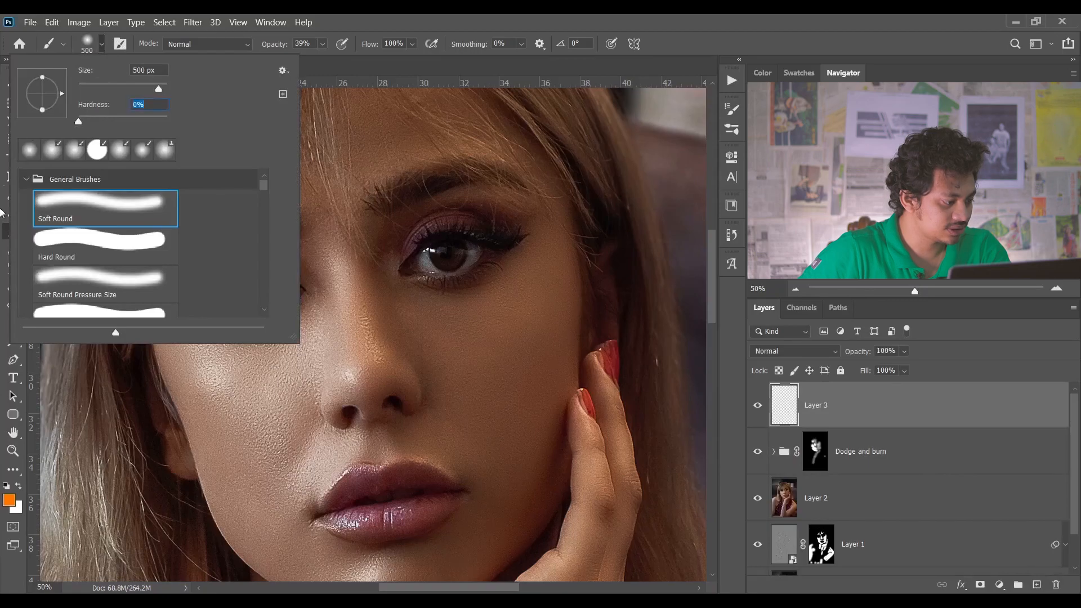
click(18, 488)
key(bracketleft)
key(bracketleft)
key(bracketleft)
key(bracketleft)
key(bracketleft)
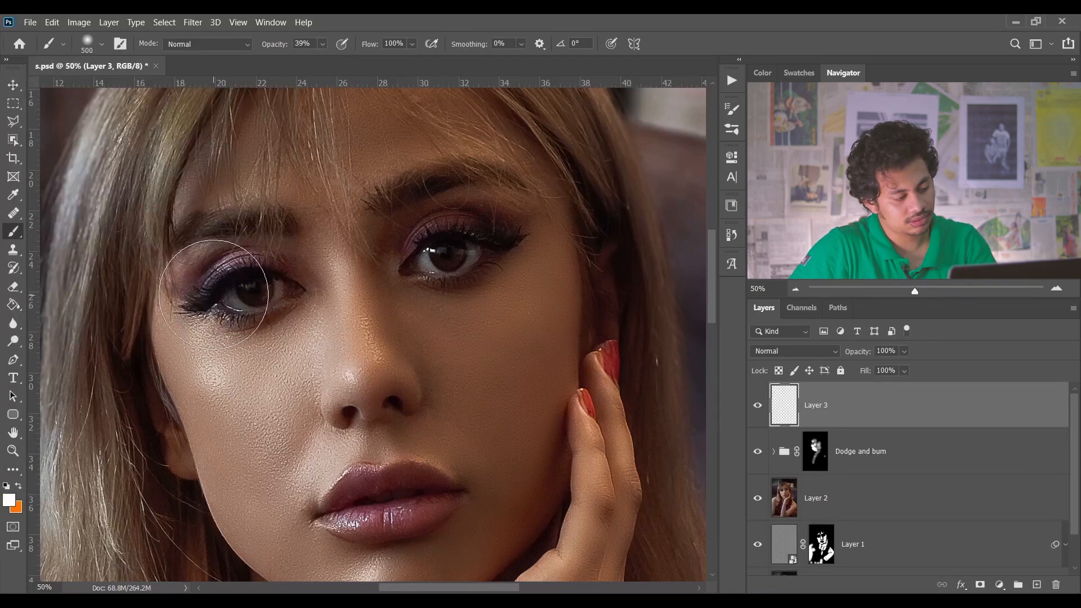
key(bracketleft)
key(bracketleft)
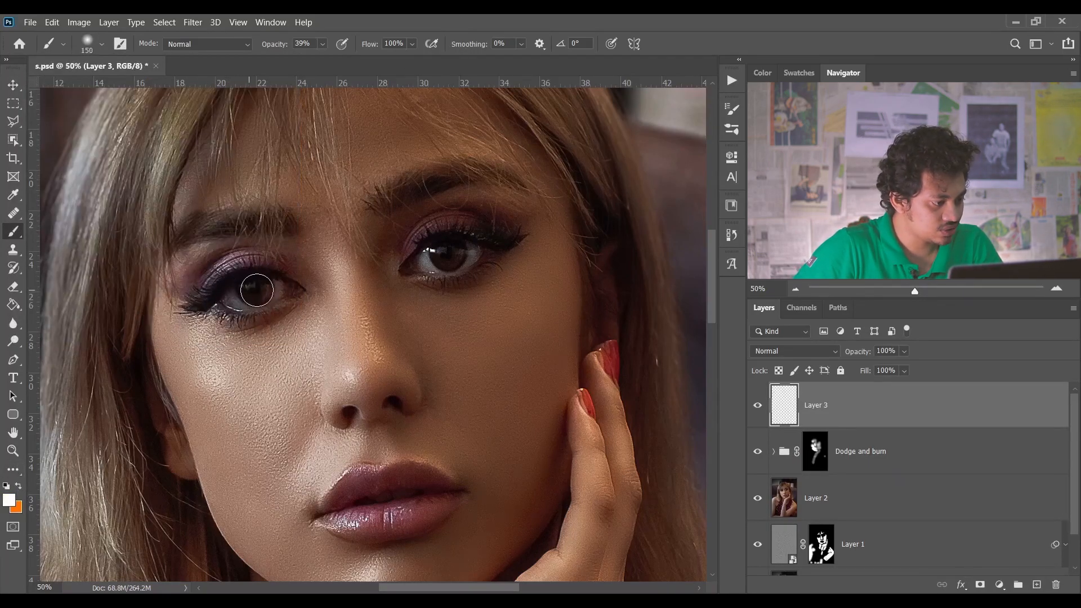
key(bracketright)
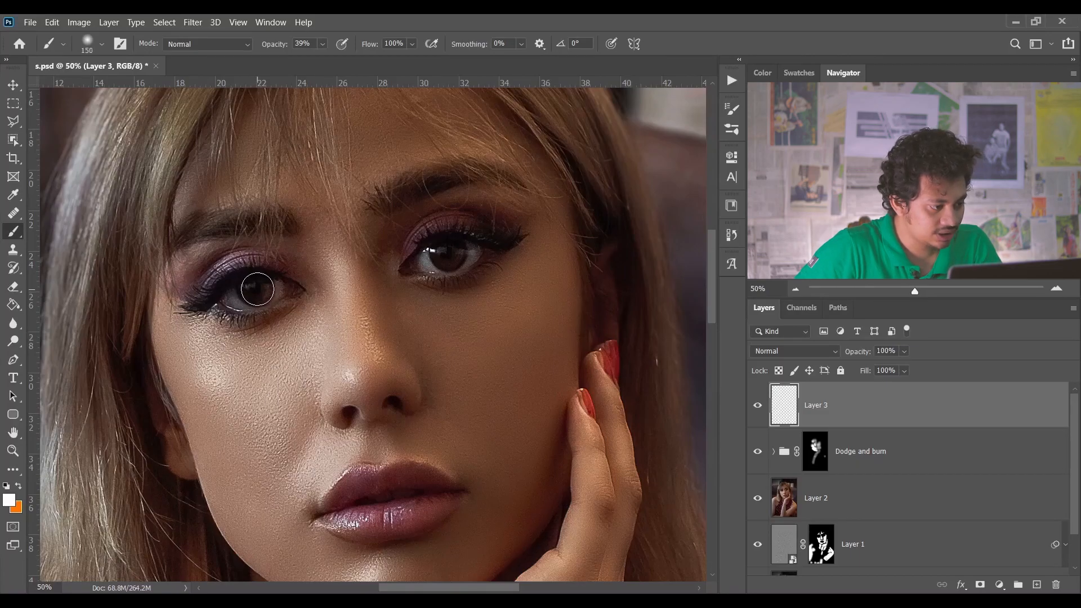
- Undo a trial dab on one iris, raise the brush opacity to 100%, and dab white over both irises
click(255, 288)
click(323, 44)
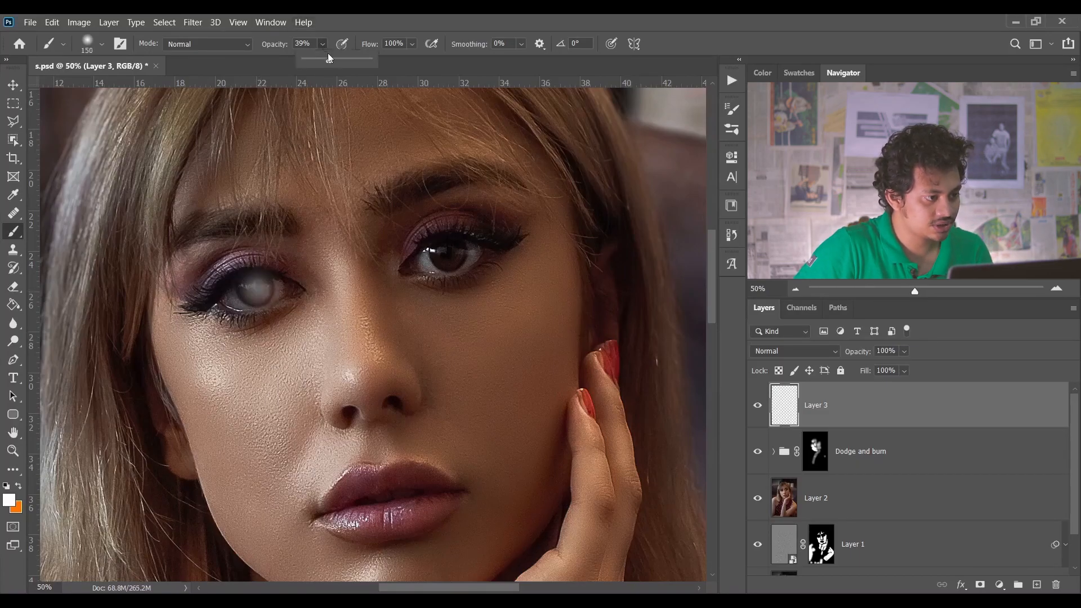
drag(333, 59, 461, 43)
key(ctrl+z)
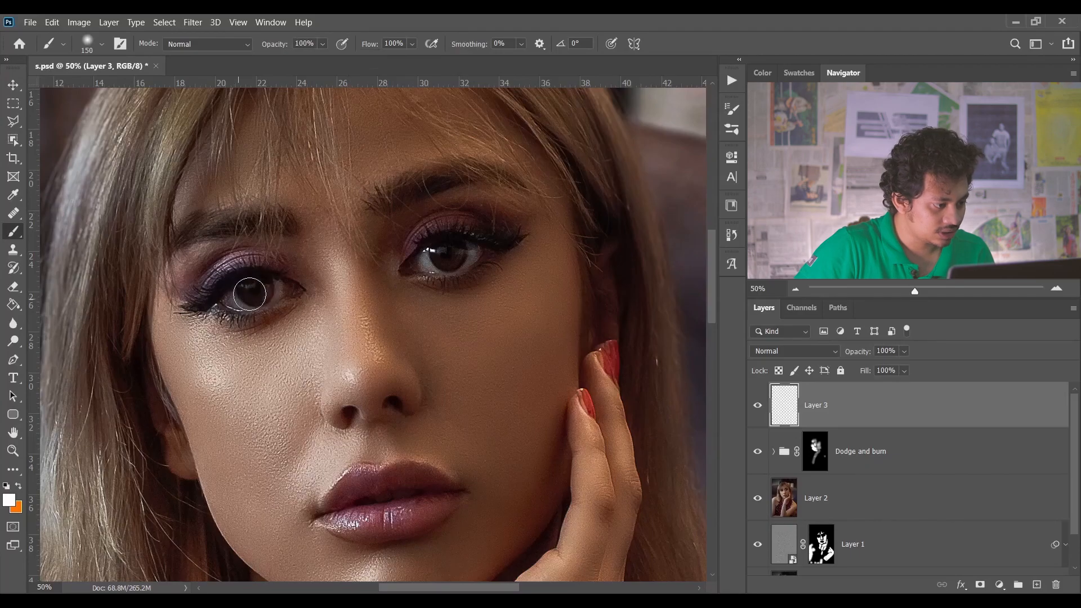
click(255, 289)
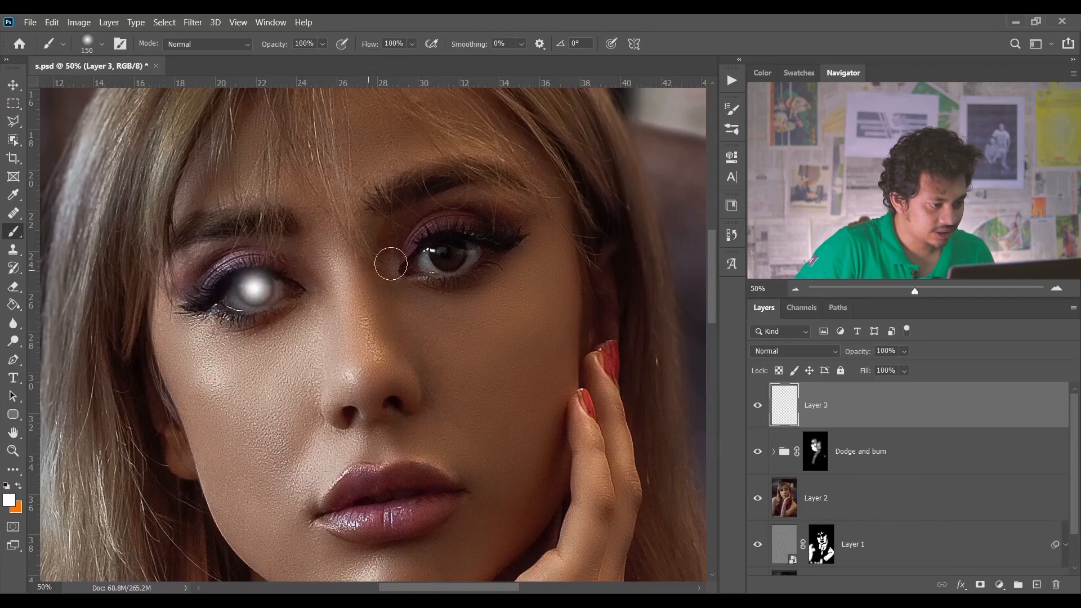
click(446, 255)
- Set Layer 3 to Overlay blending and compare the eyes with the layer hidden and shown
click(780, 349)
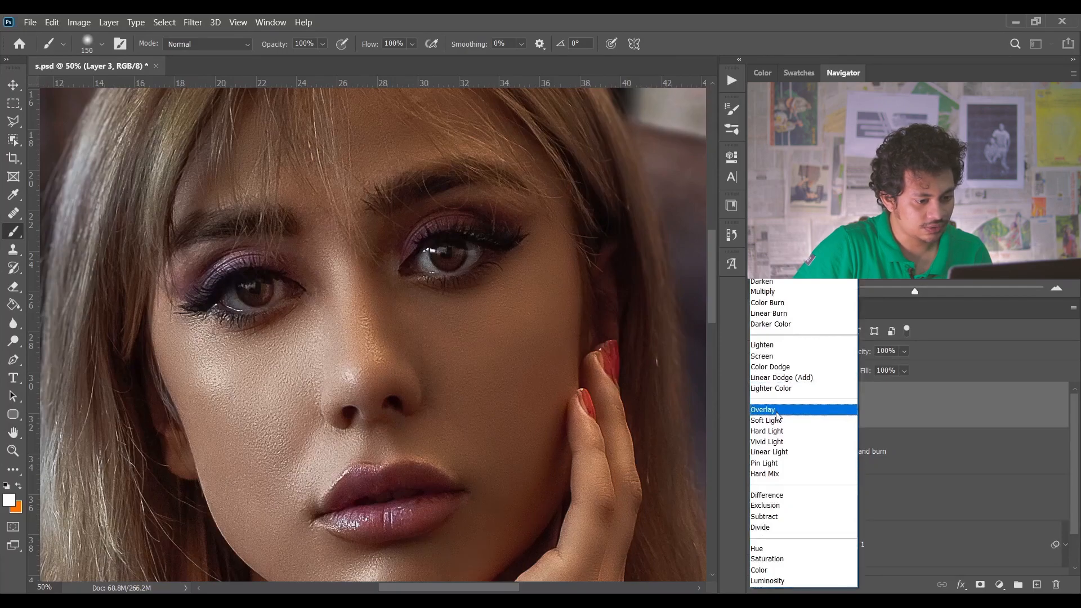
click(777, 416)
click(762, 407)
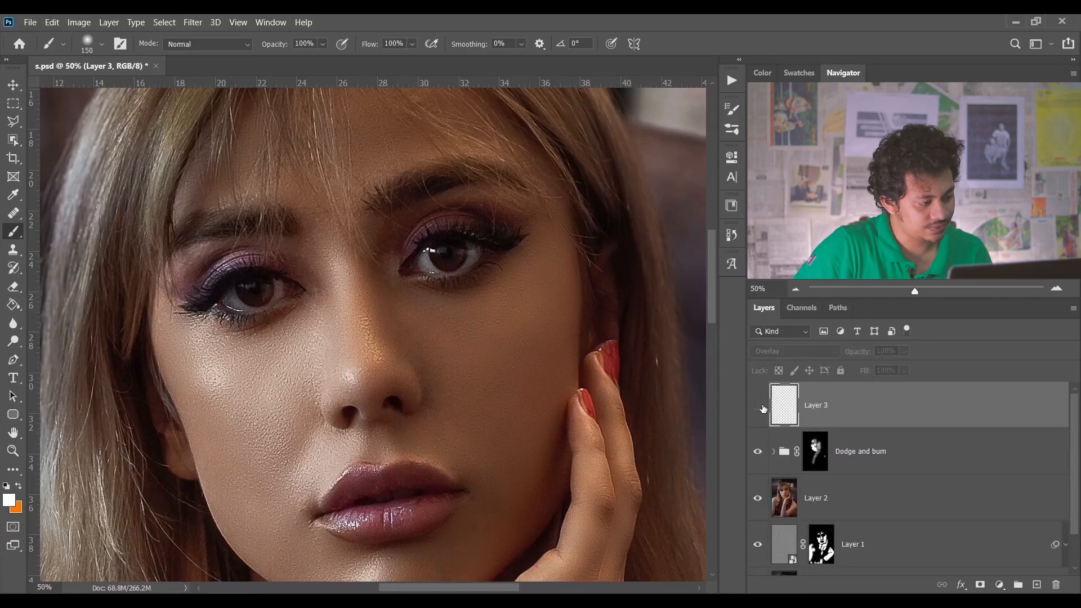
click(761, 406)
click(762, 407)
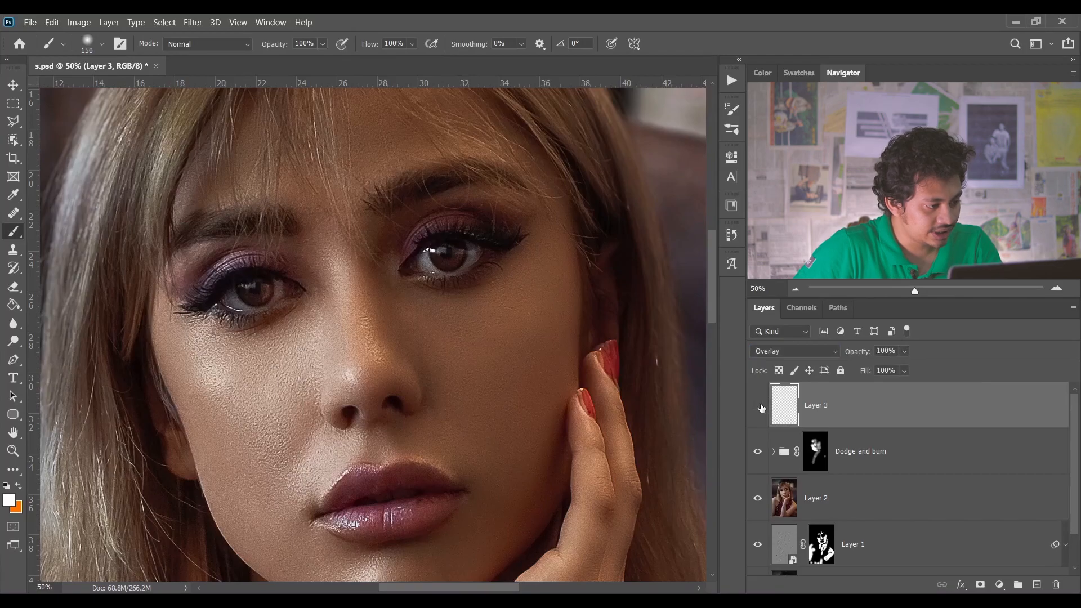
click(761, 406)
- Lower Layer 3's opacity to 83% and check the irises with the layer hidden and shown
drag(903, 353, 909, 368)
click(757, 406)
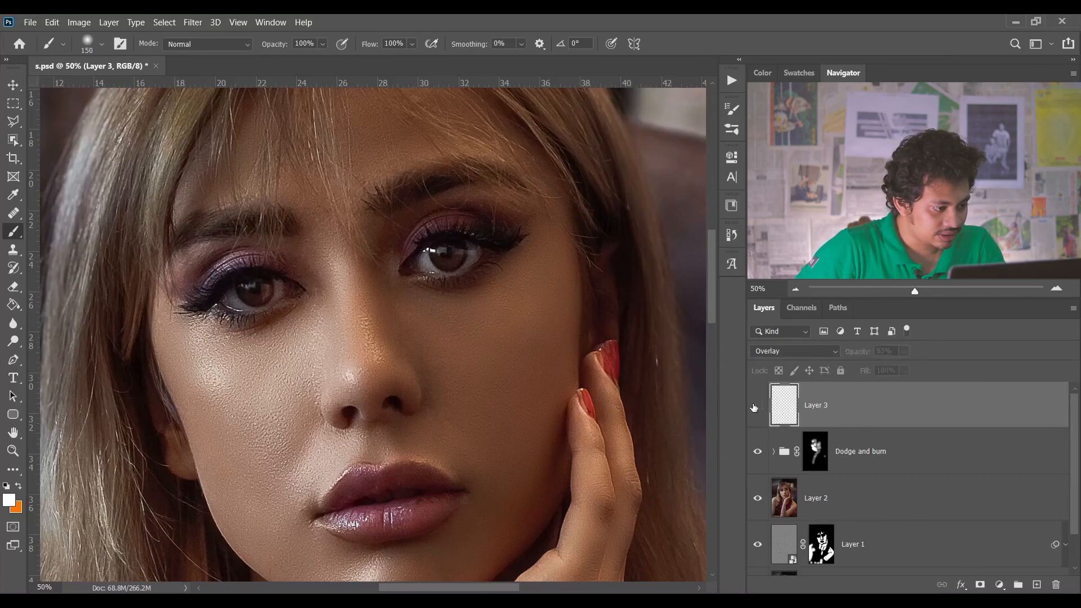
click(757, 406)
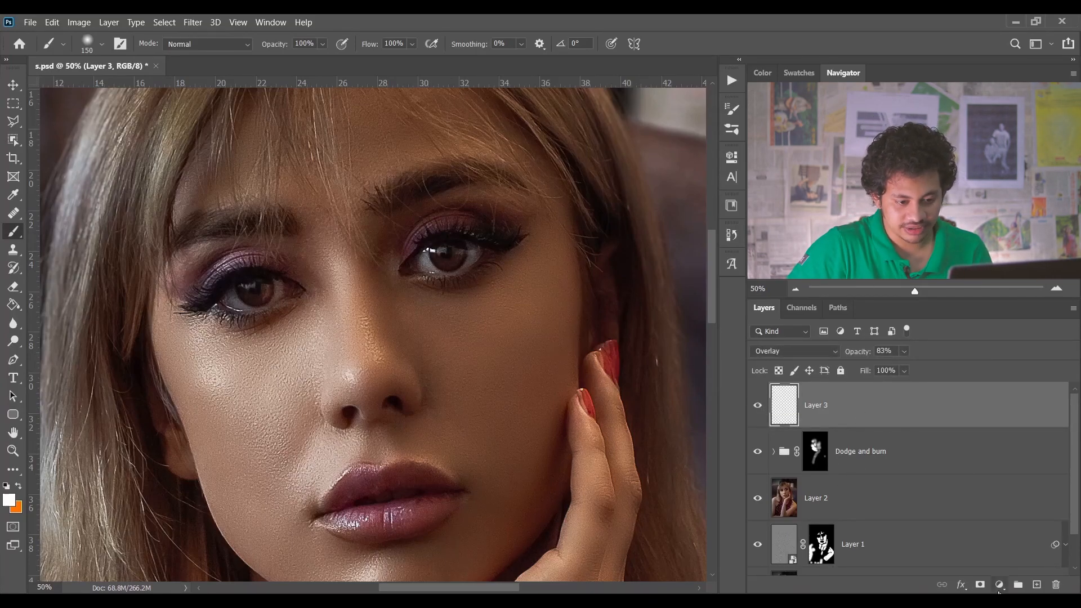
- Add a Brightness/Contrast adjustment layer above Layer 3 with brightness 88 and contrast 34
click(999, 585)
click(1011, 390)
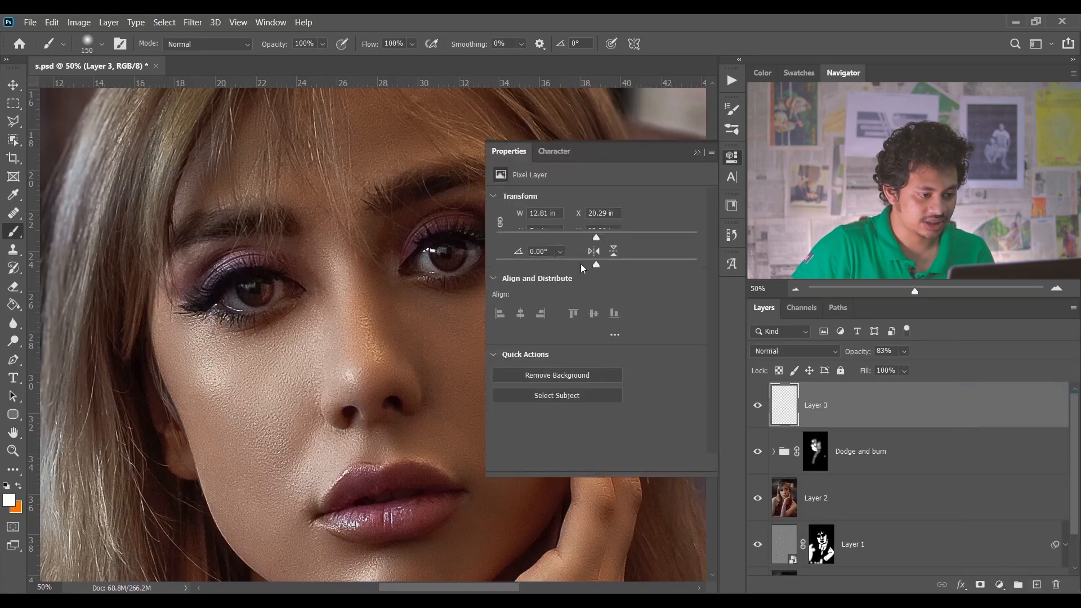
drag(620, 234, 665, 239)
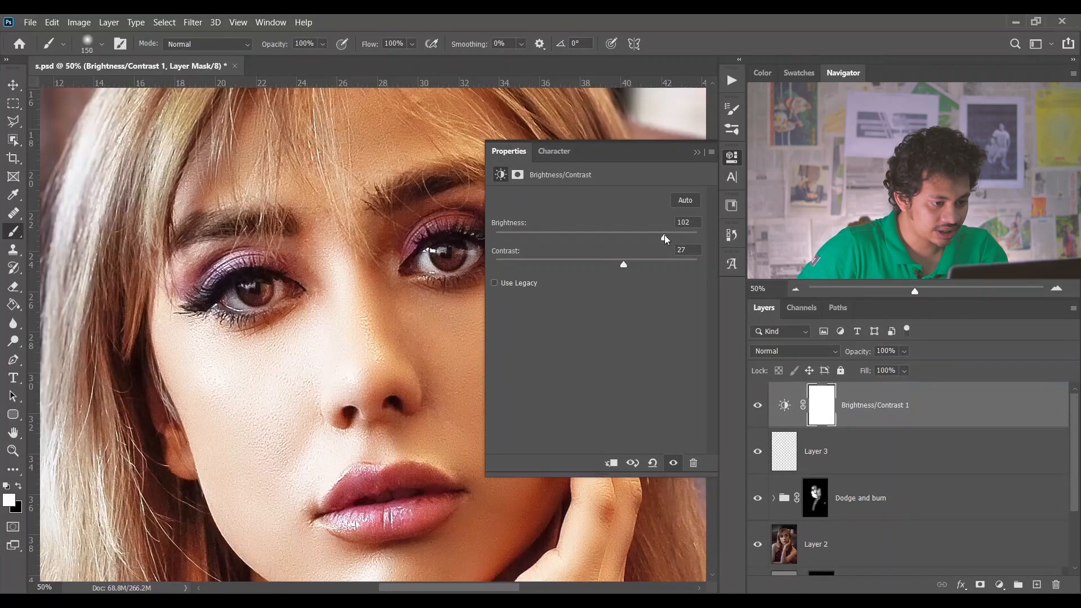
drag(665, 237, 652, 237)
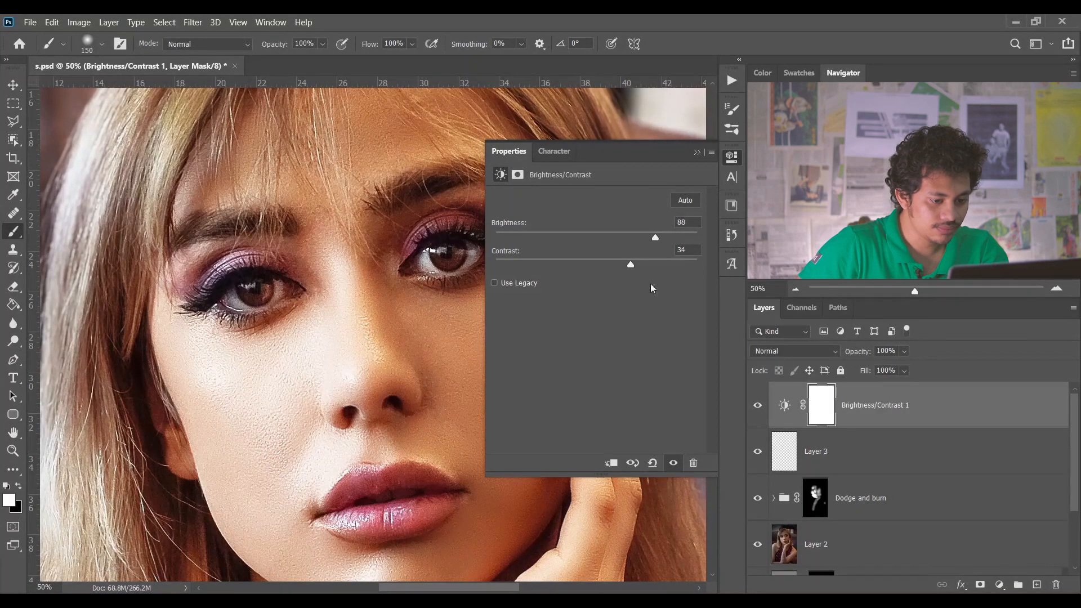
- Invert the Brightness/Contrast mask to black and paint white over both irises with a 90 px brush
click(817, 404)
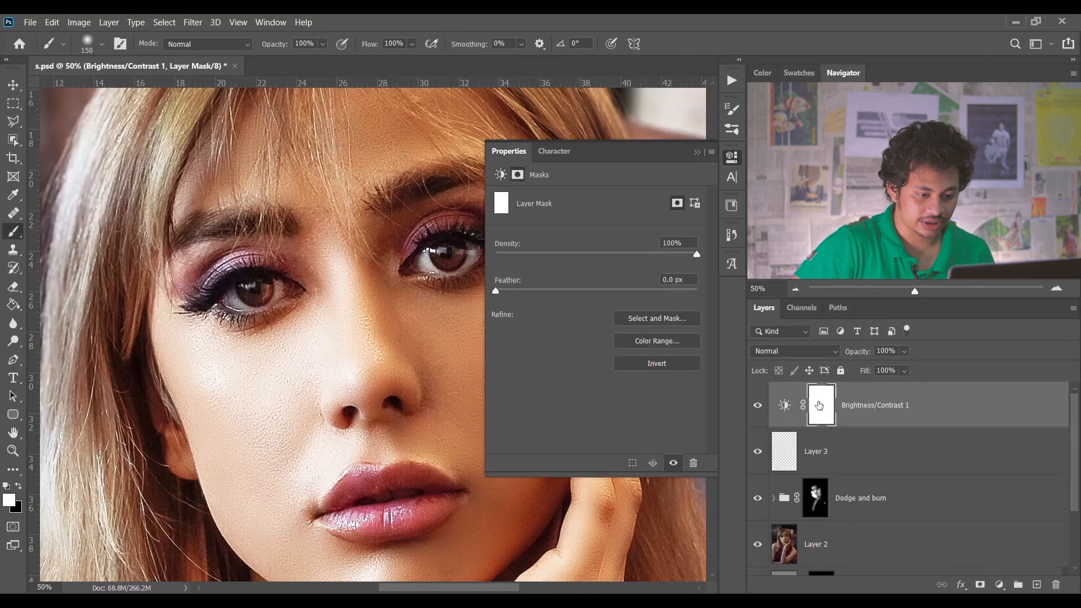
key(ctrl+i)
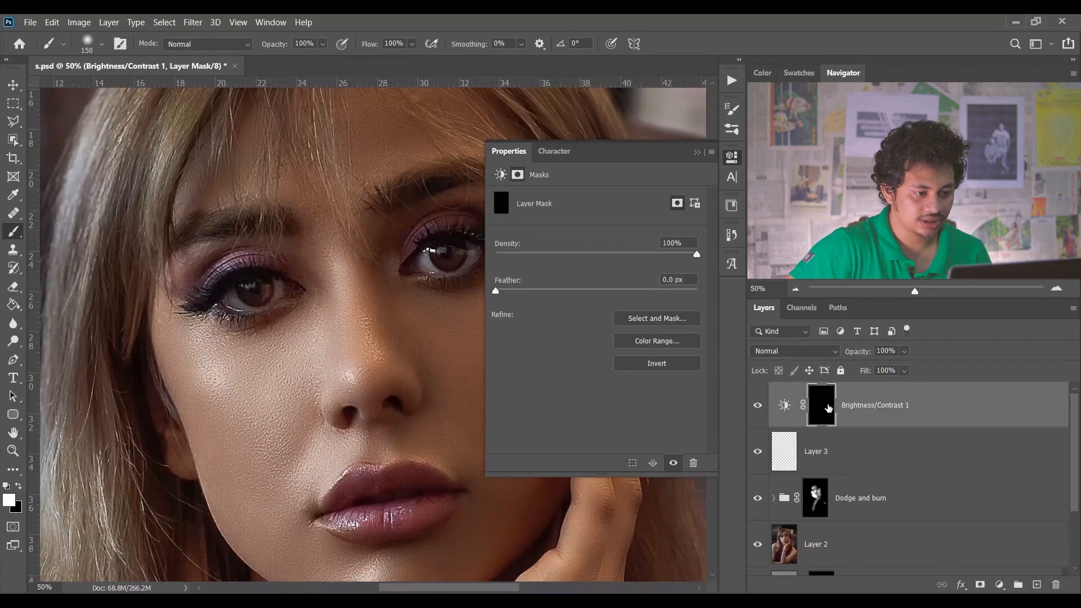
click(697, 152)
key(bracketleft)
key(bracketleft)
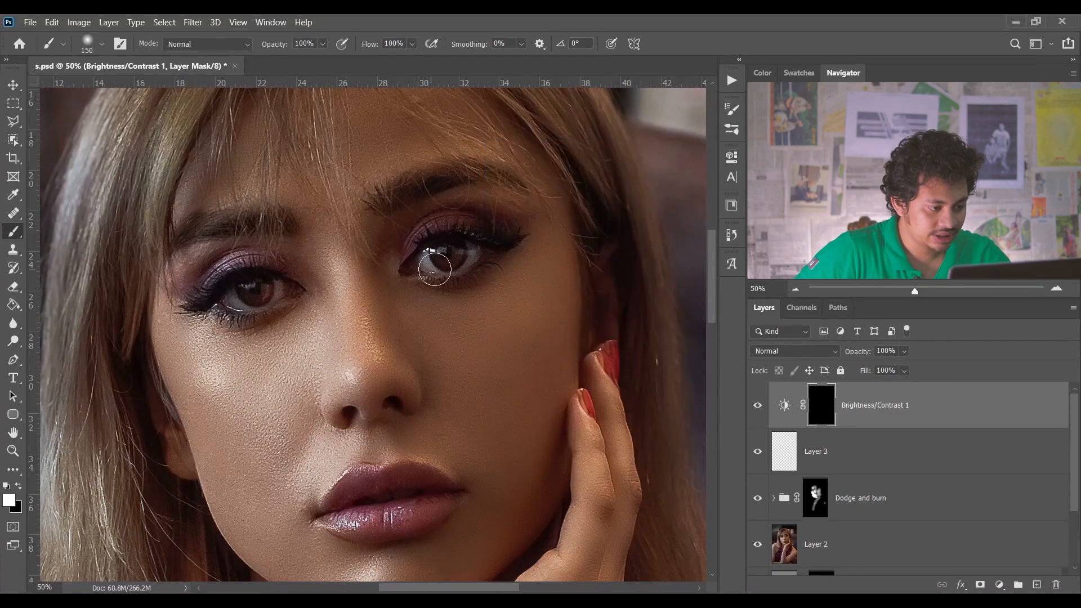
key(bracketleft)
mouse_move(437, 252)
mouse_down()
mouse_move(453, 256)
mouse_move(420, 259)
mouse_move(462, 260)
mouse_move(425, 266)
mouse_up()
mouse_move(228, 276)
mouse_down()
mouse_move(272, 289)
mouse_move(228, 297)
mouse_move(263, 299)
mouse_move(233, 288)
mouse_move(271, 289)
mouse_up()
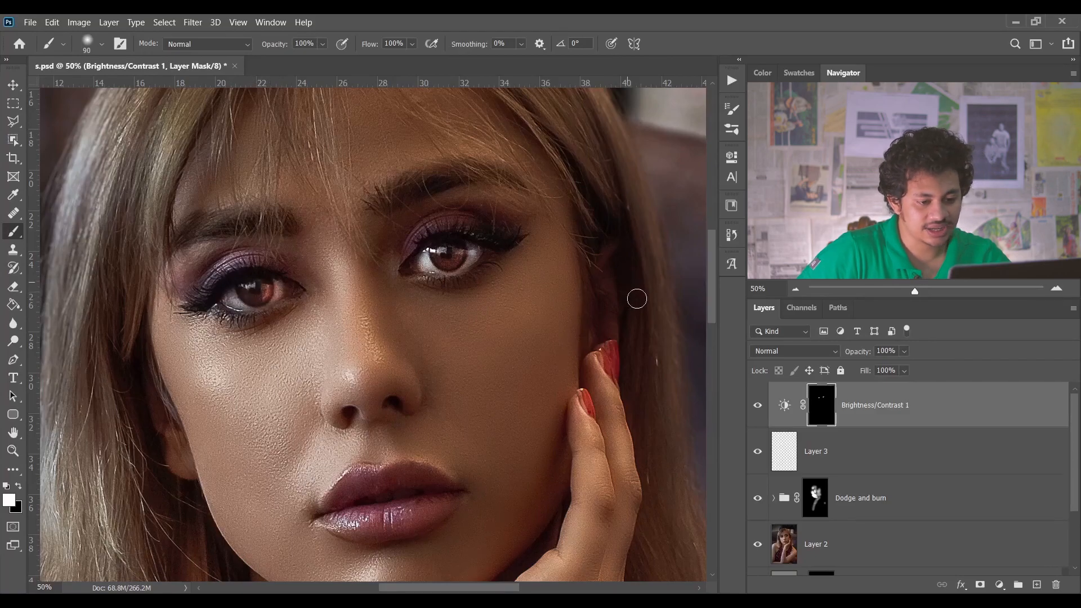
- Reduce the Brightness/Contrast layer's opacity to 55% and compare the eyes with it hidden and shown
click(904, 351)
click(897, 367)
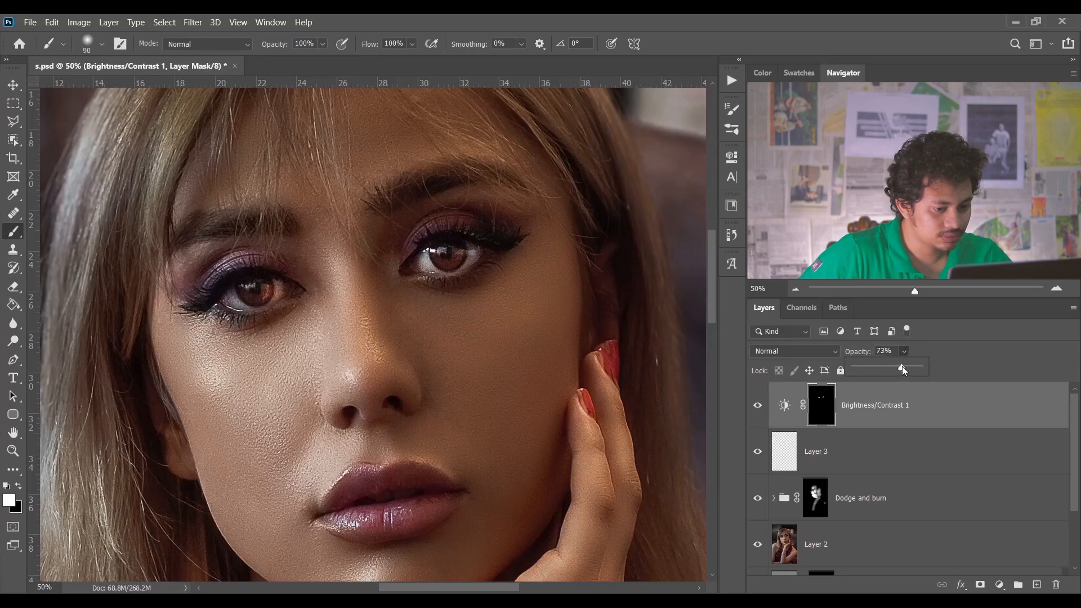
drag(892, 386, 888, 387)
key(ctrl+plus)
click(758, 405)
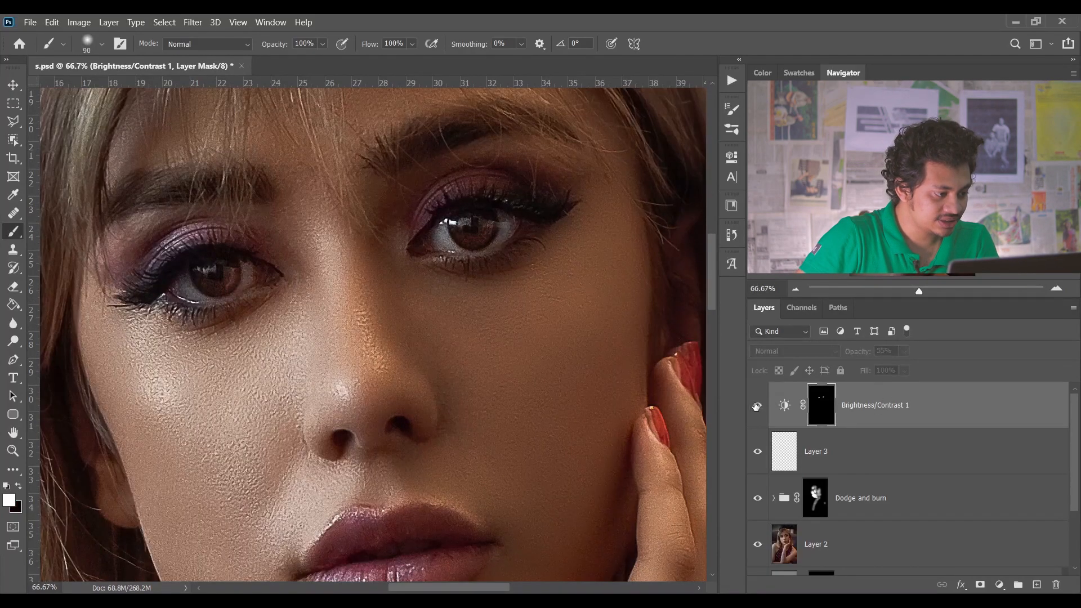
click(757, 405)
- Enlarge the brush to 150 px, lower its opacity to 52%, and paint the mask white along the nose highlight
key(bracketright)
key(bracketright)
key(bracketright)
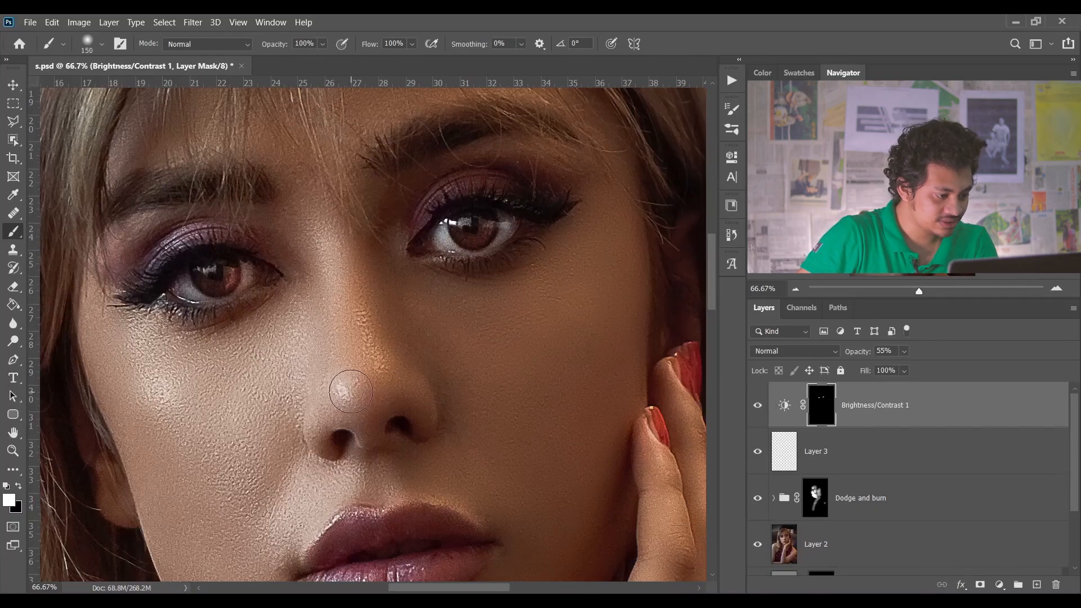
click(350, 391)
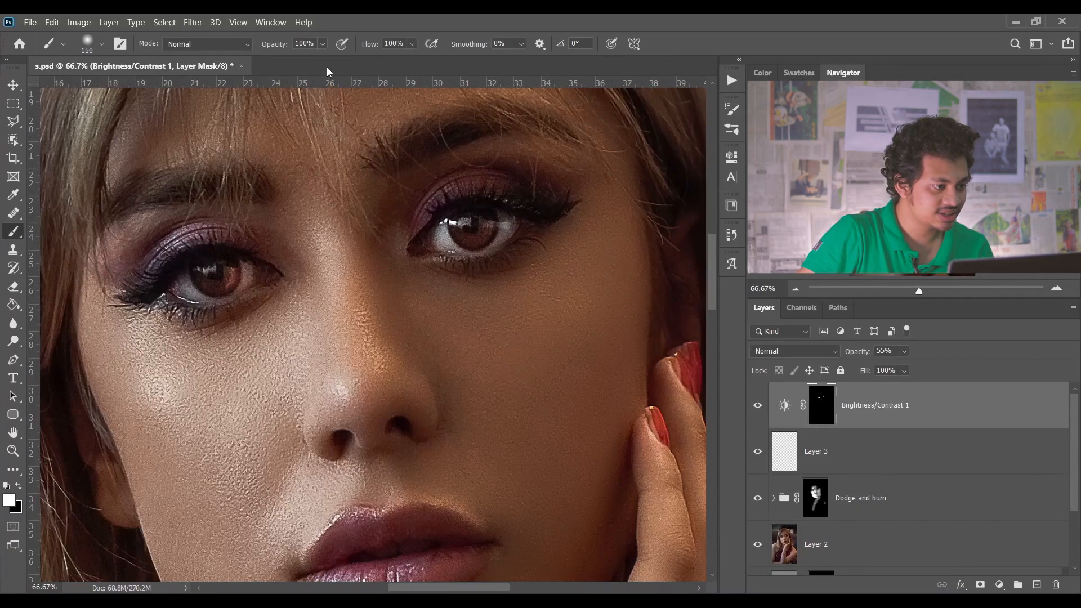
click(323, 44)
drag(340, 60, 306, 60)
drag(348, 386, 348, 337)
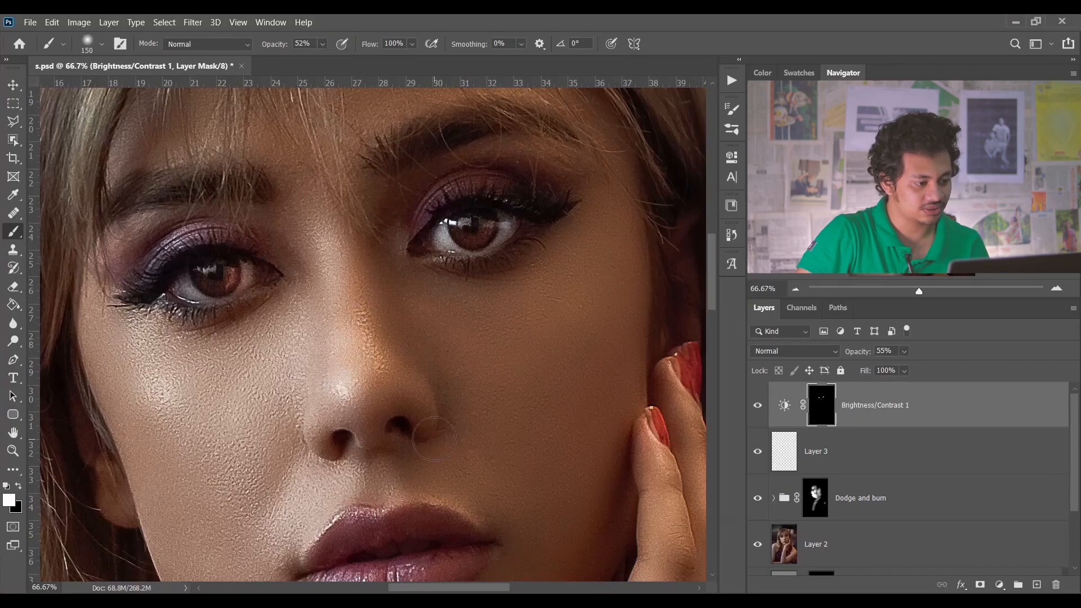
- Brighten the upper lip's edge on the mask with a 90 px brush, reducing the brush opacity to 28%
scroll(434, 438, down, 3)
key(bracketleft)
key(bracketleft)
mouse_move(365, 456)
mouse_down()
mouse_move(349, 454)
mouse_move(323, 473)
mouse_up()
key(bracketleft)
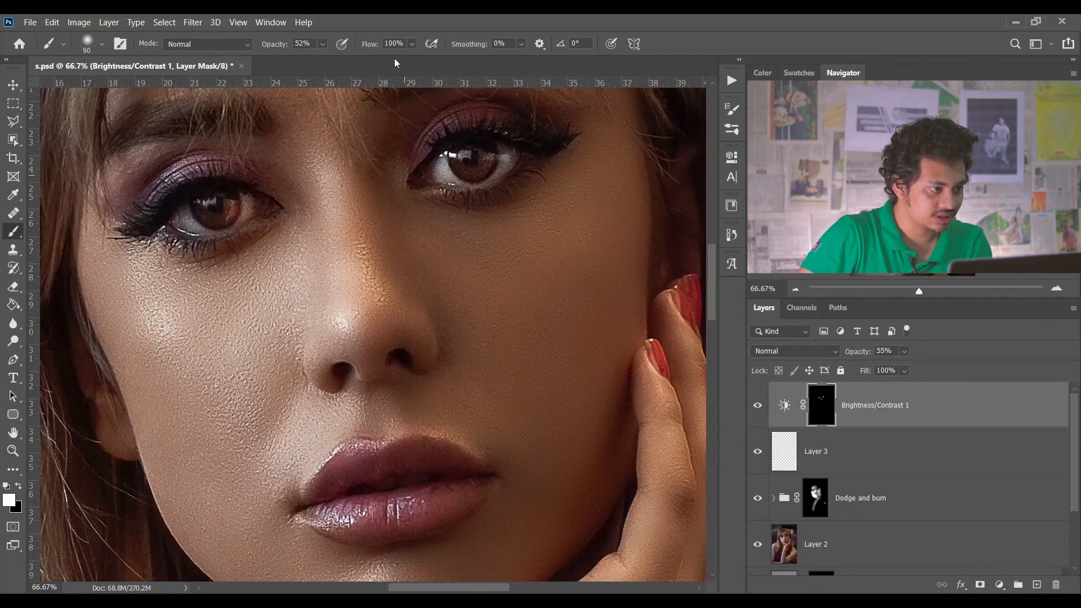
click(322, 44)
click(331, 467)
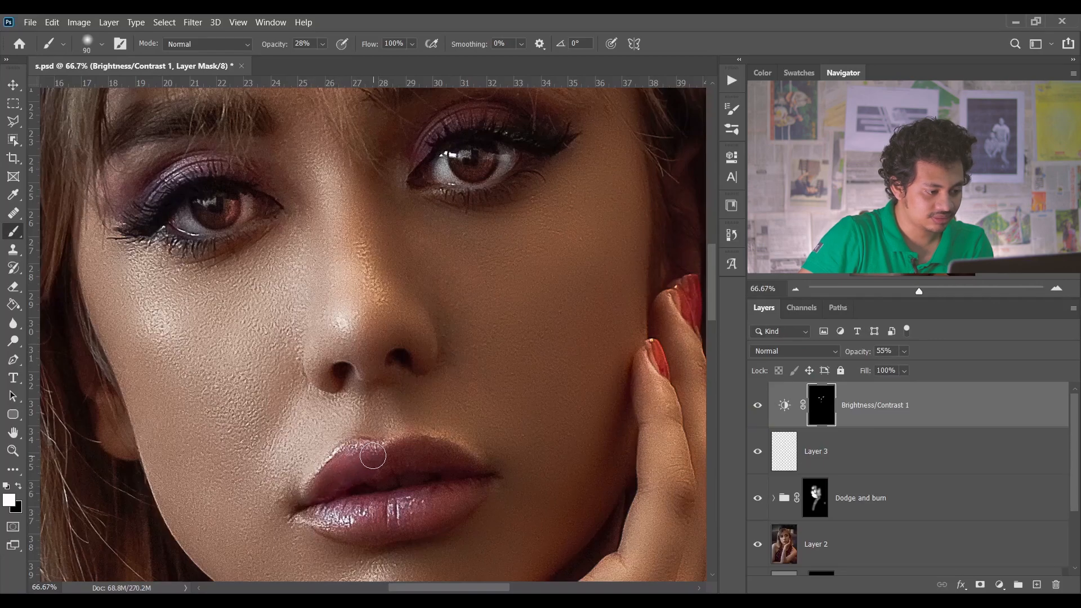
- Enlarge the brush to 125 px and compare the face with the Brightness/Contrast layer hidden and shown
key(bracketright)
key(bracketright)
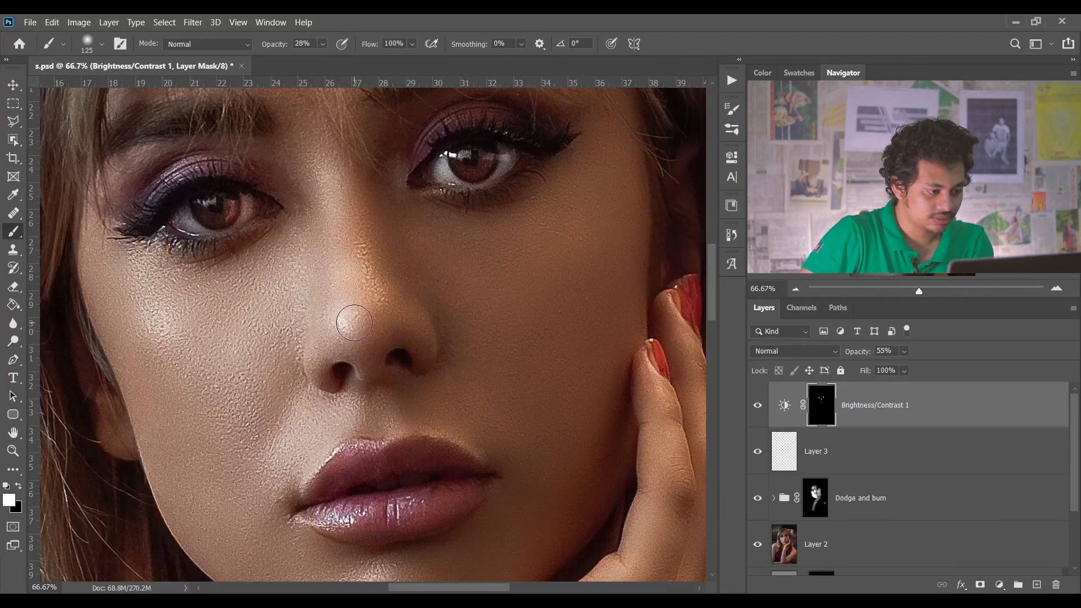
scroll(340, 295, up, 3)
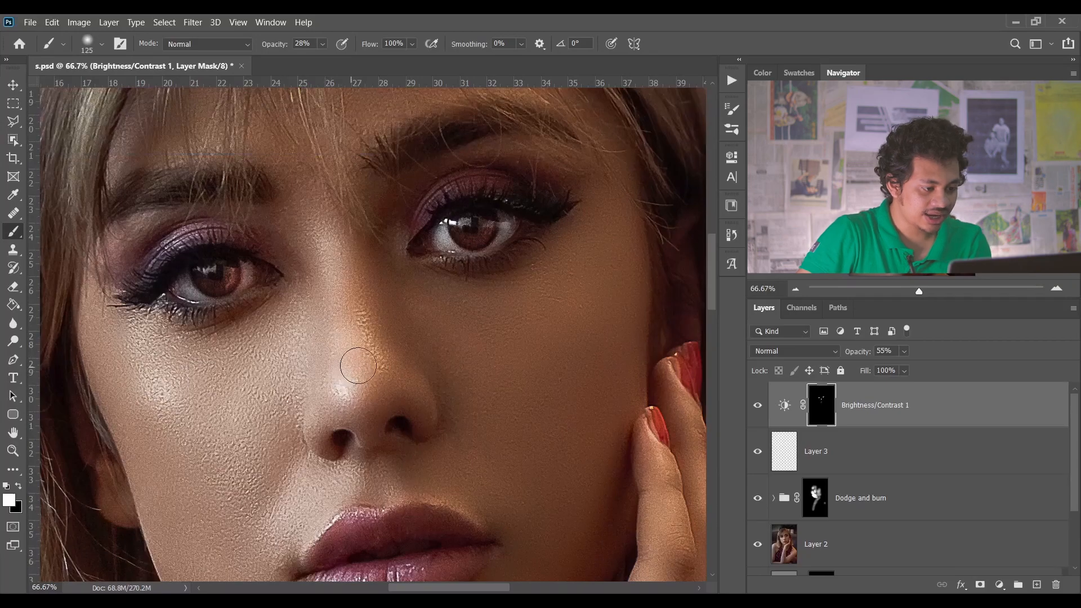
key(ctrl+minus)
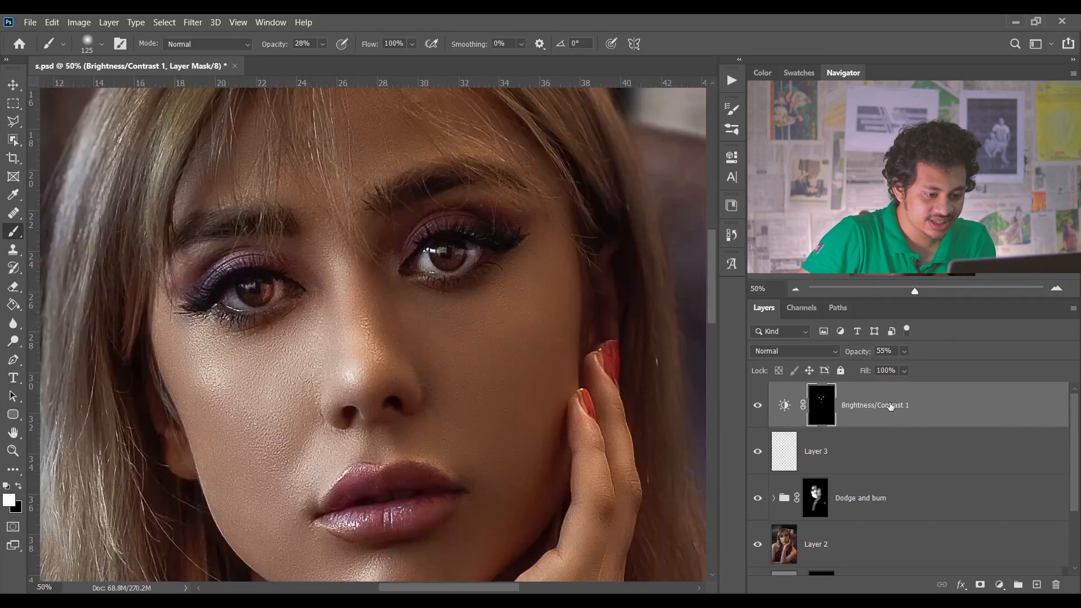
click(758, 405)
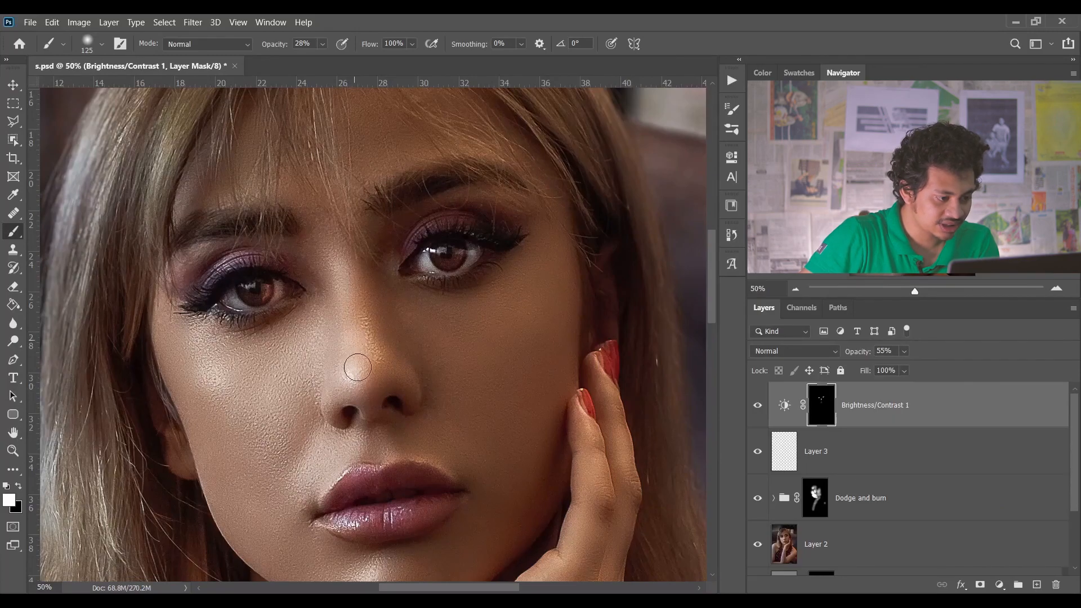
click(758, 405)
click(759, 405)
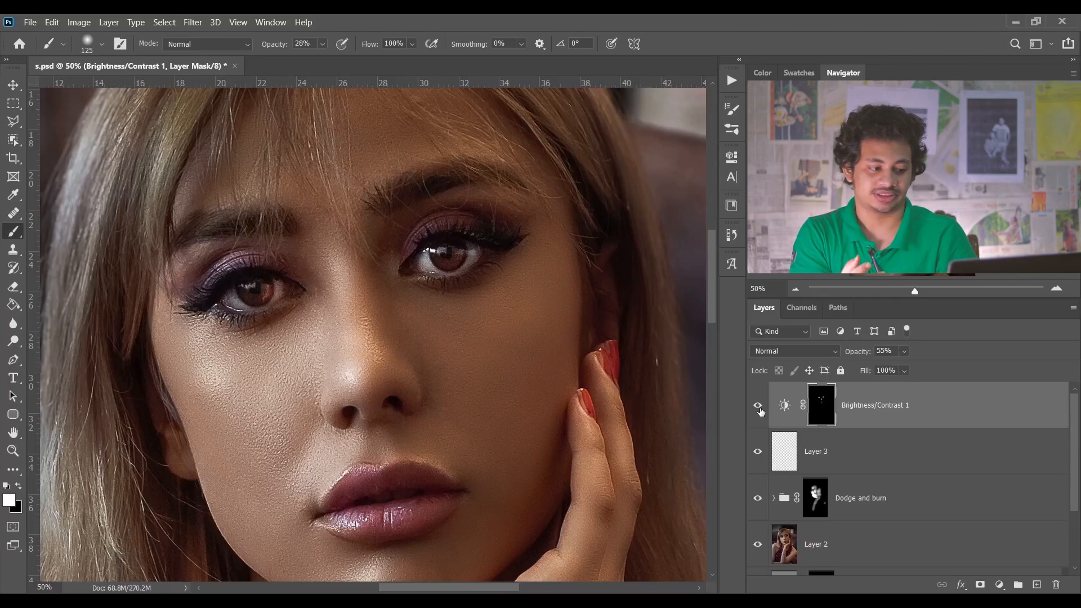
- Add a Levels adjustment layer above the Brightness/Contrast layer and set its black input level to 34
scroll(574, 425, up, 2)
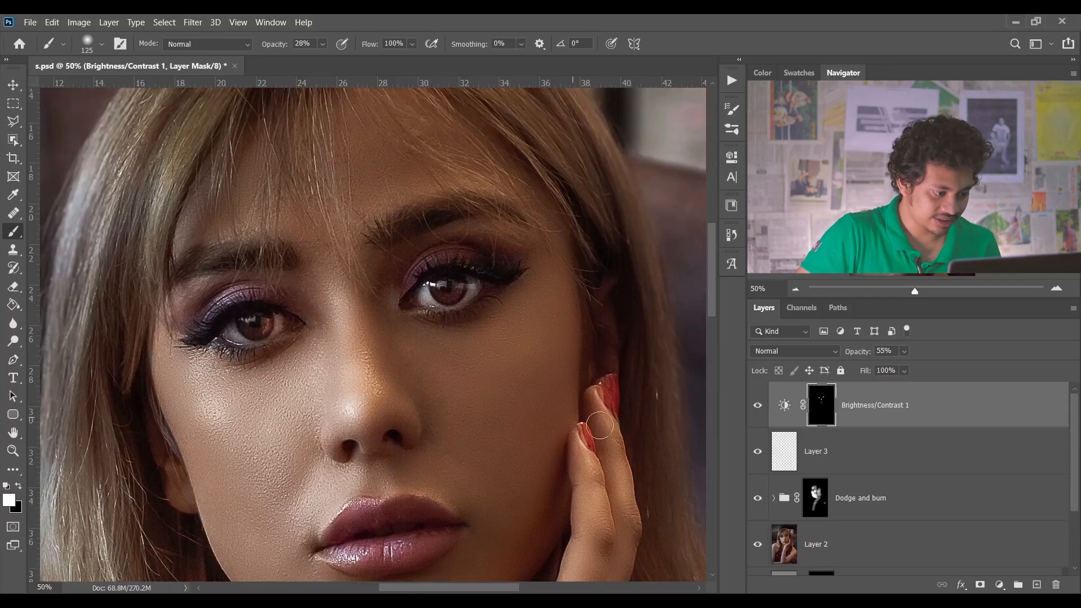
scroll(573, 447, down, 5)
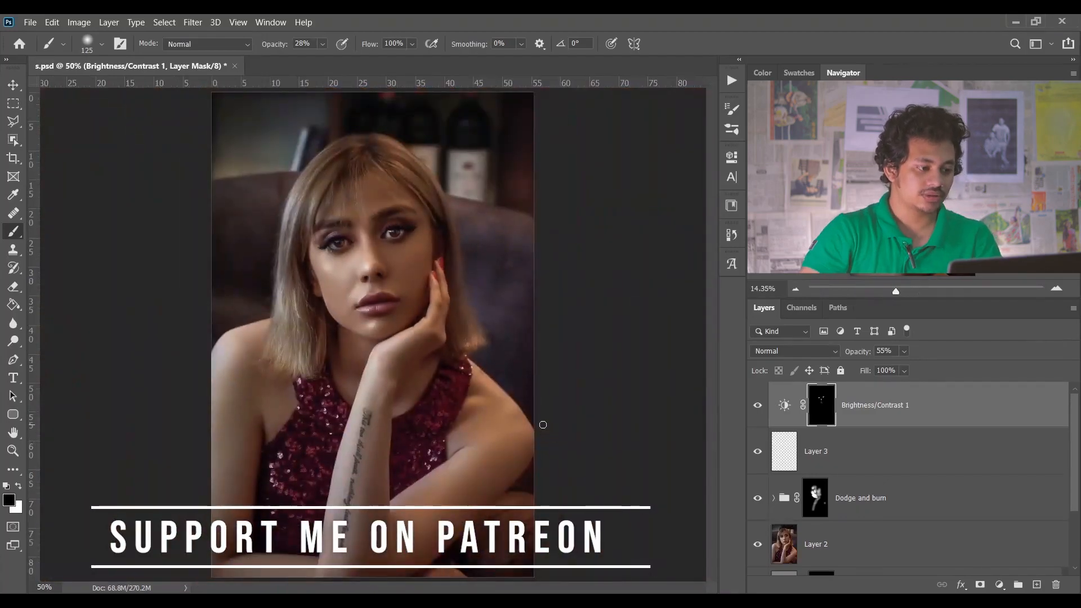
click(14, 85)
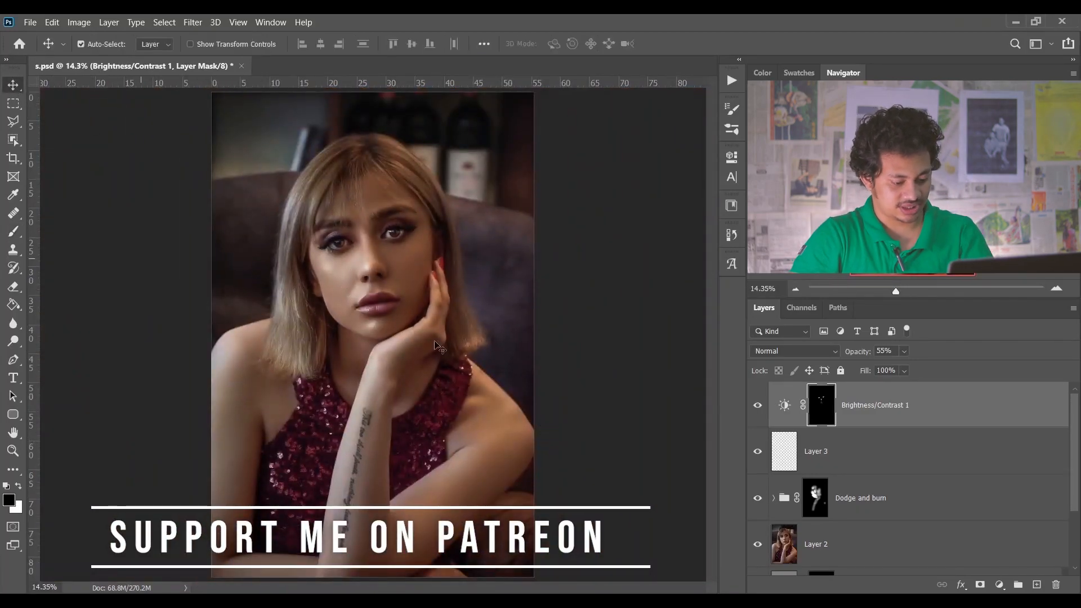
key(ctrl+minus)
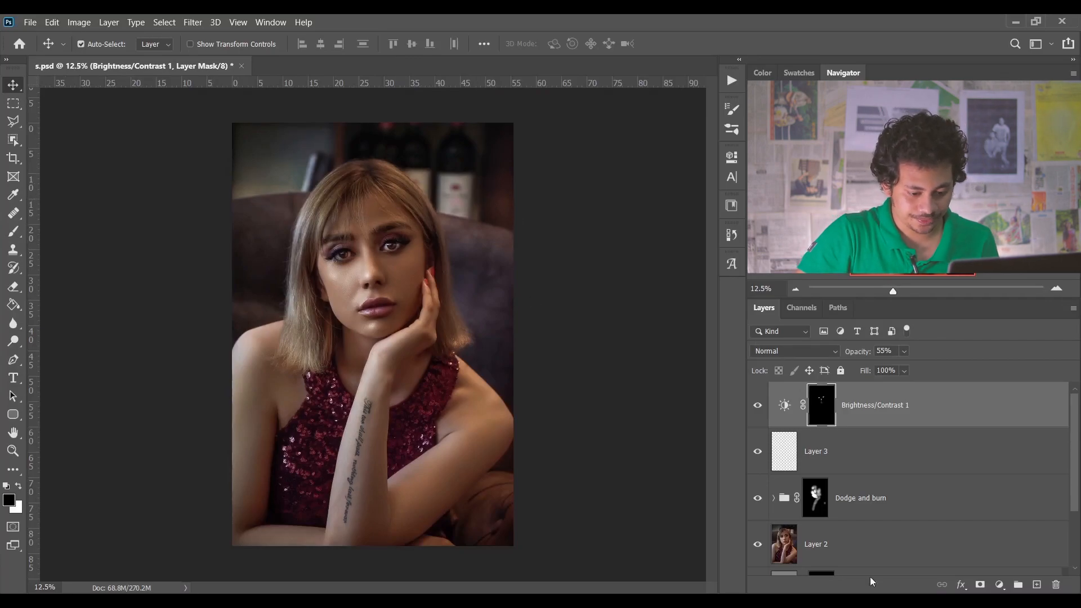
click(1007, 587)
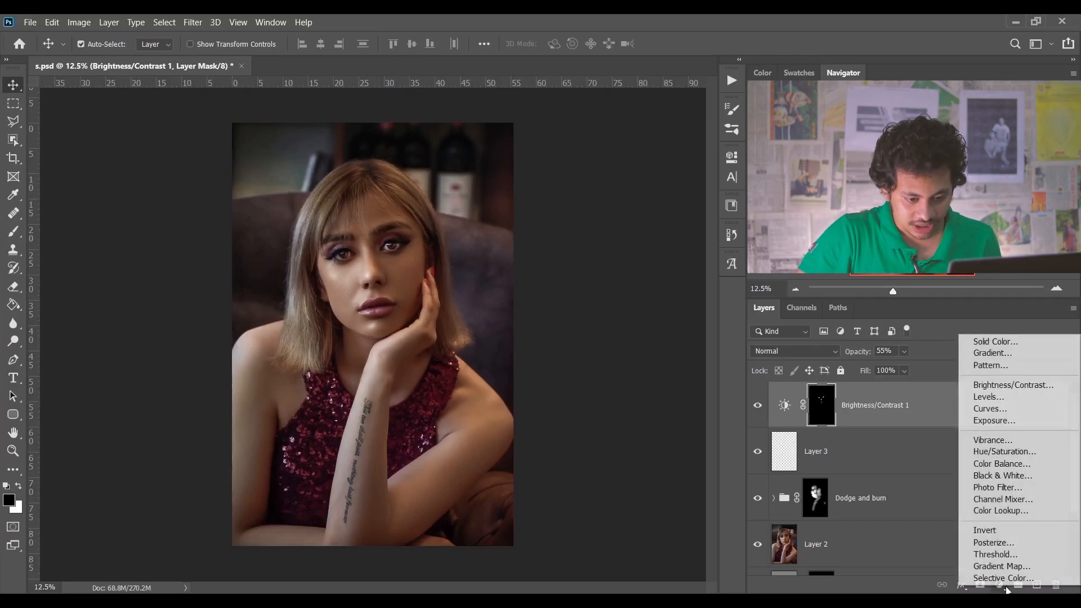
click(991, 397)
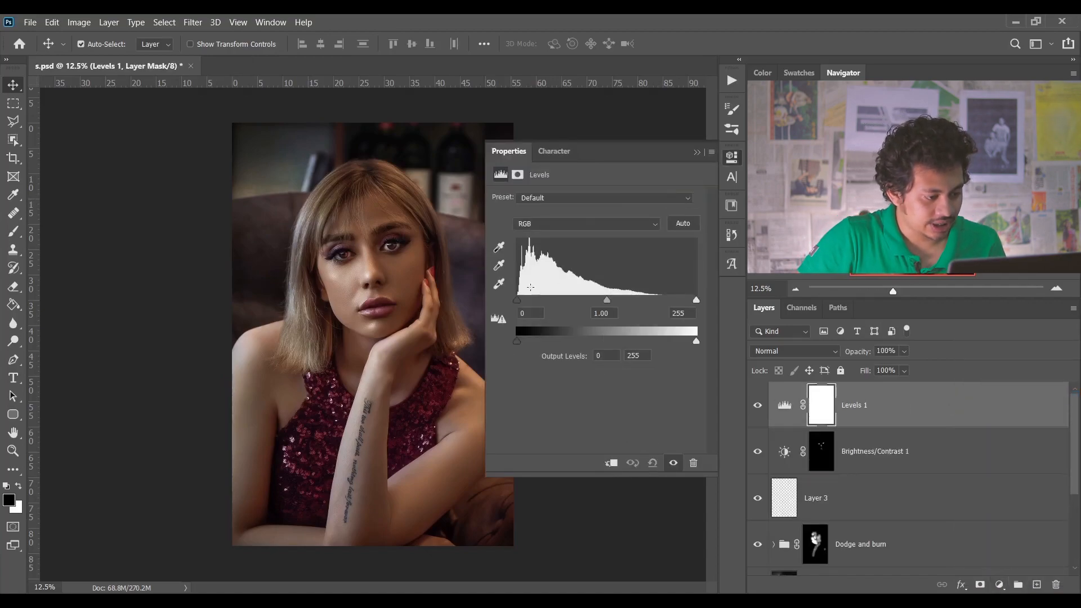
drag(517, 302, 538, 303)
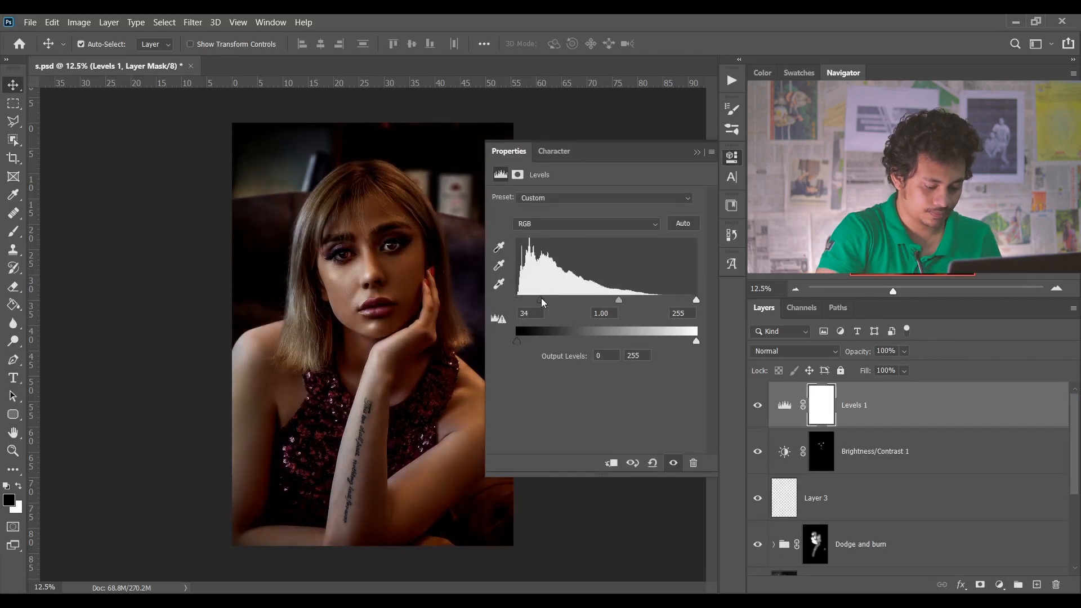
- Set the Levels output range to 13 and 236, and close the adjustment's settings
key(ctrl+plus)
key(ctrl+plus)
drag(309, 146, 231, 253)
drag(543, 300, 534, 301)
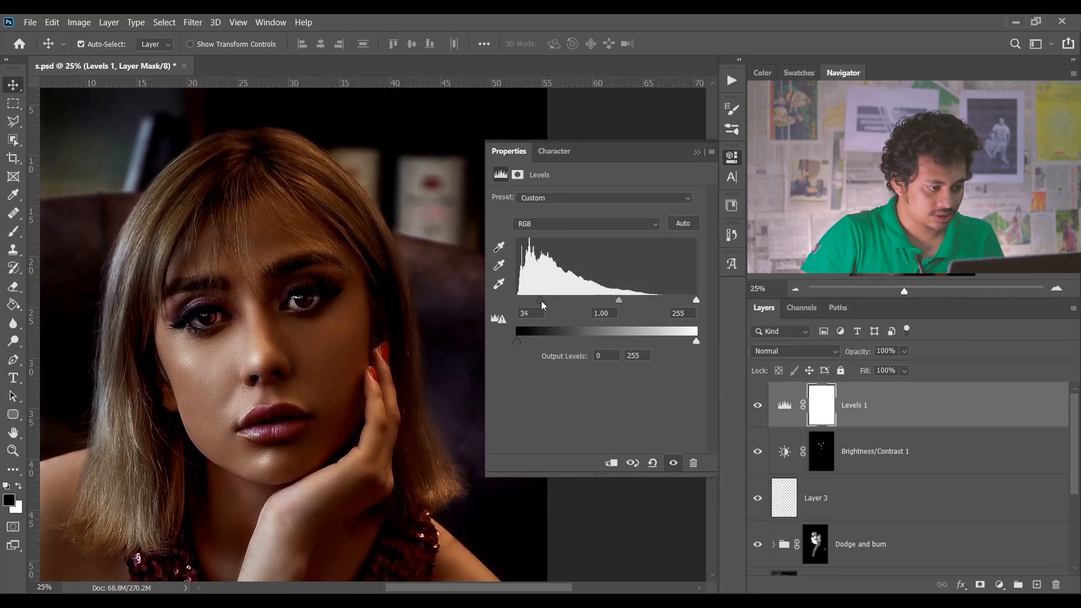
drag(518, 341, 523, 342)
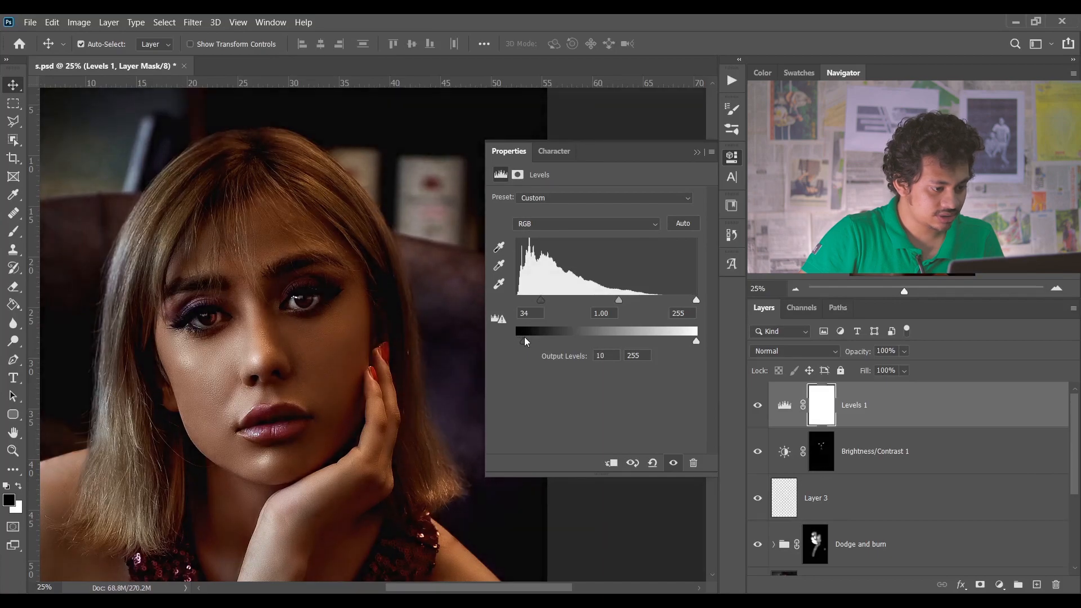
drag(697, 341, 692, 343)
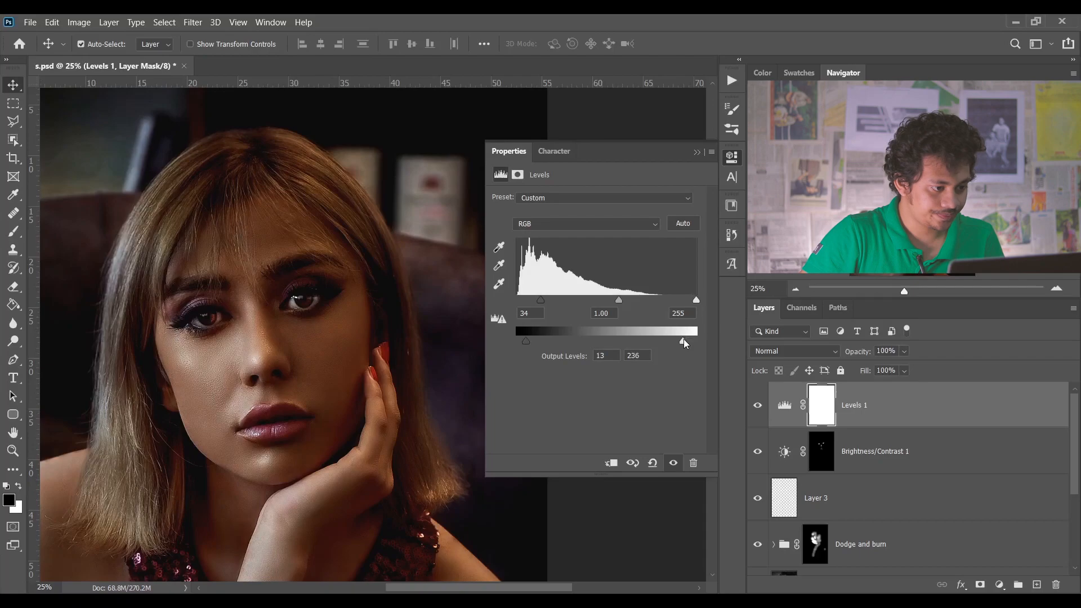
click(697, 152)
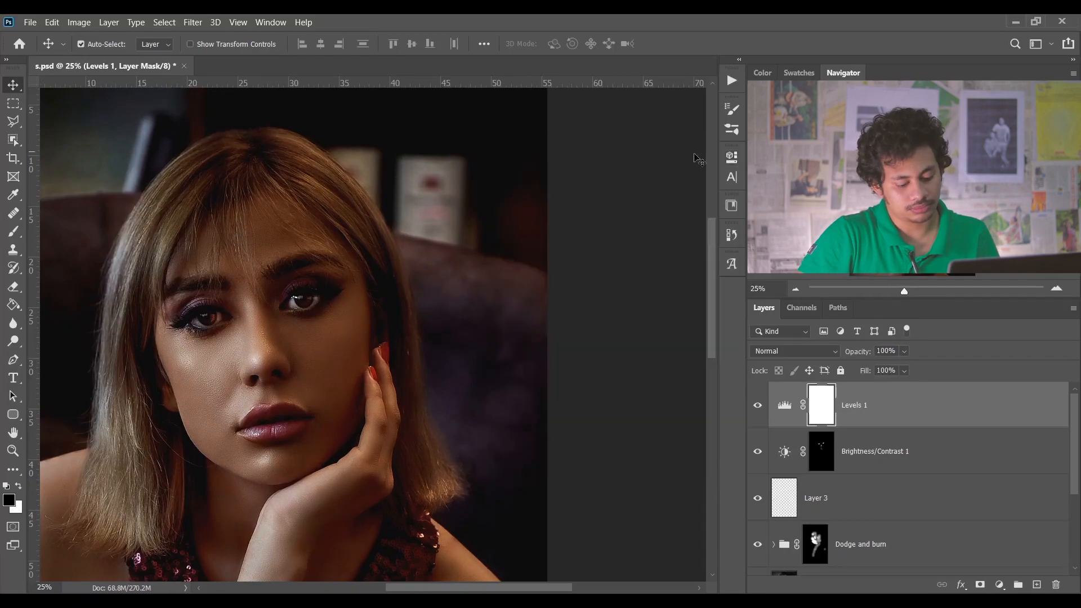
- Fit the whole portrait in view, close the Levels settings, and invert the Levels layer's mask to black
key(ctrl+0)
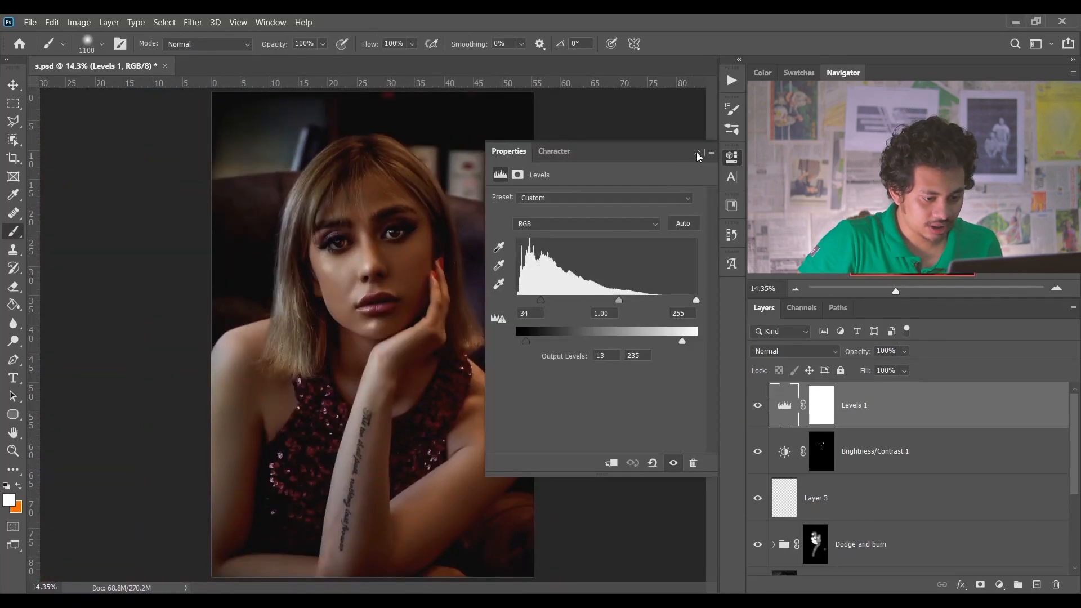
click(697, 152)
click(821, 408)
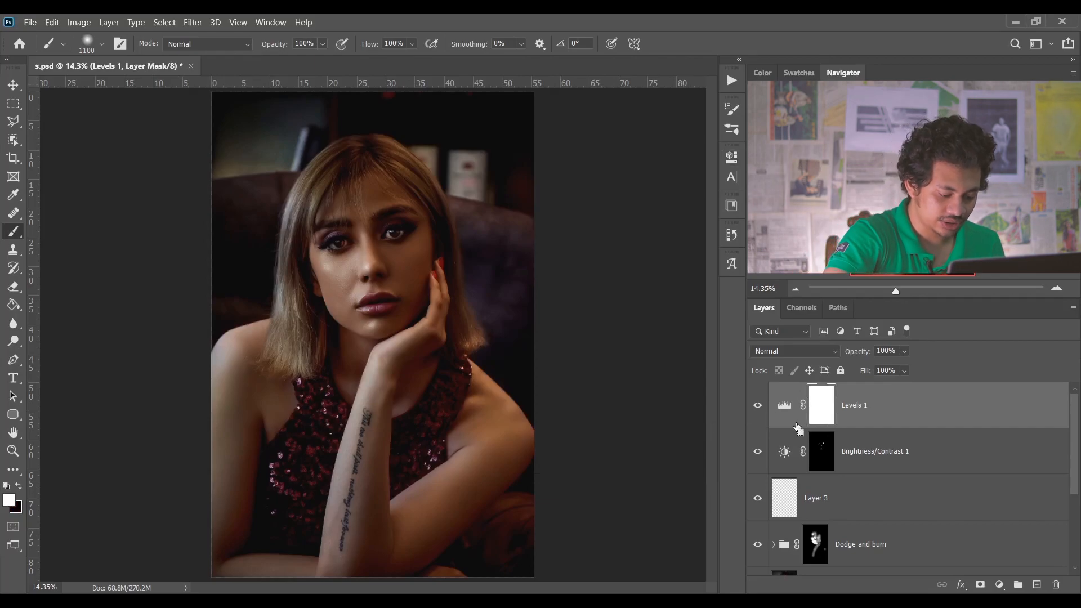
key(ctrl+i)
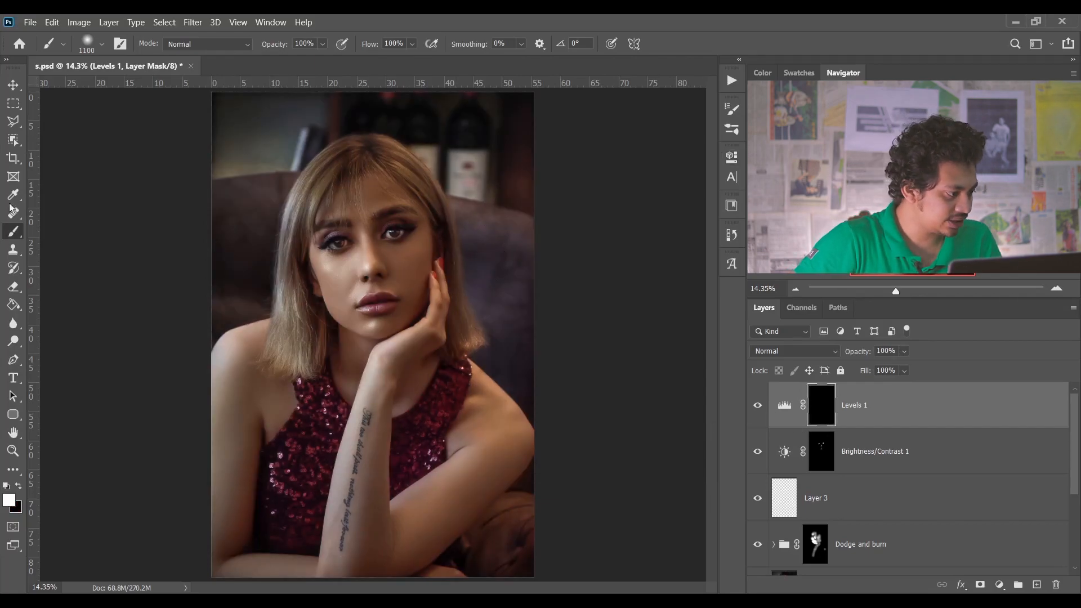
- Paint the background around the woman white on the Levels mask with a soft 1100 px brush, and compare with the layer hidden and shown
click(9, 500)
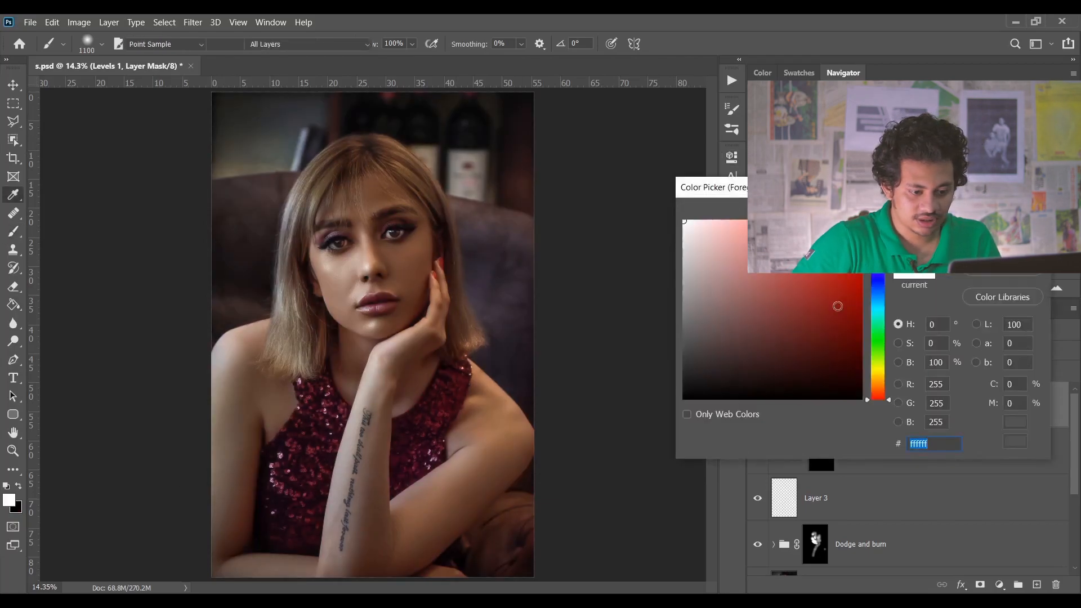
key(Return)
key(b)
click(101, 44)
click(529, 19)
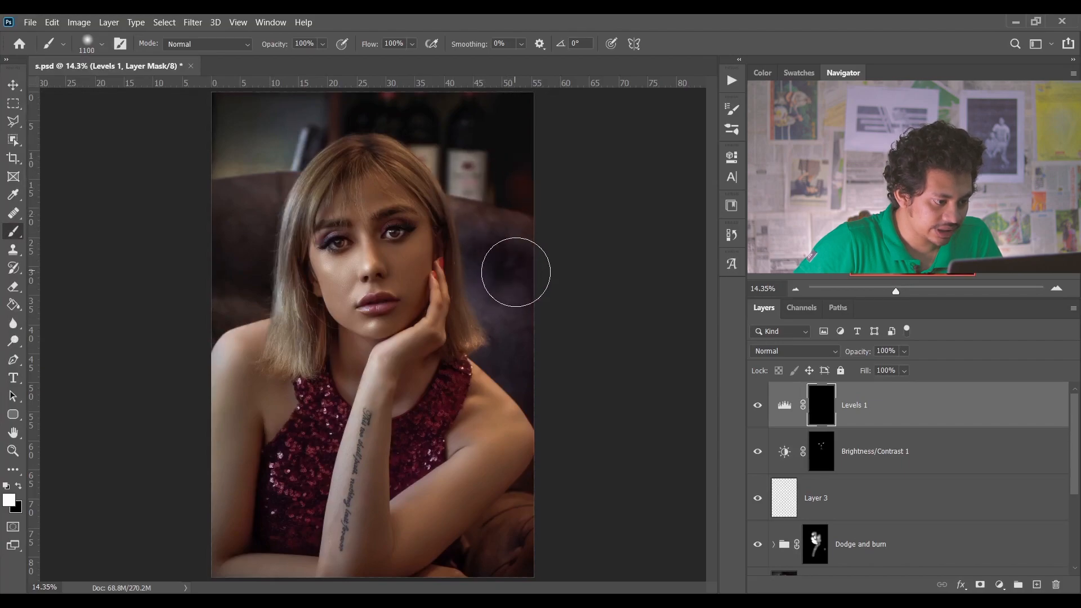
drag(513, 305, 545, 445)
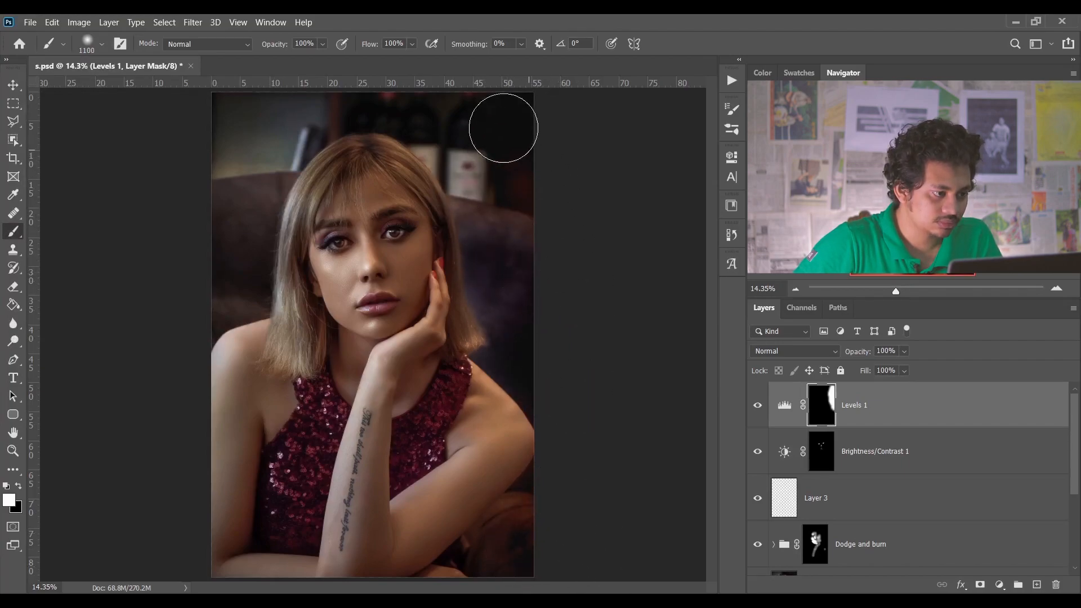
mouse_move(274, 106)
mouse_down()
mouse_move(235, 145)
mouse_move(301, 116)
mouse_move(234, 153)
mouse_move(220, 195)
mouse_move(249, 158)
mouse_move(223, 273)
mouse_move(237, 278)
mouse_move(210, 291)
mouse_move(229, 271)
mouse_move(273, 124)
mouse_move(243, 158)
mouse_move(244, 135)
mouse_move(275, 108)
mouse_move(272, 128)
mouse_move(296, 113)
mouse_move(258, 171)
mouse_move(288, 131)
mouse_move(255, 198)
mouse_move(281, 123)
mouse_move(221, 127)
mouse_move(311, 92)
mouse_move(433, 94)
mouse_move(495, 164)
mouse_move(482, 174)
mouse_move(484, 189)
mouse_move(520, 263)
mouse_move(515, 283)
mouse_move(506, 270)
mouse_move(532, 355)
mouse_up()
click(758, 407)
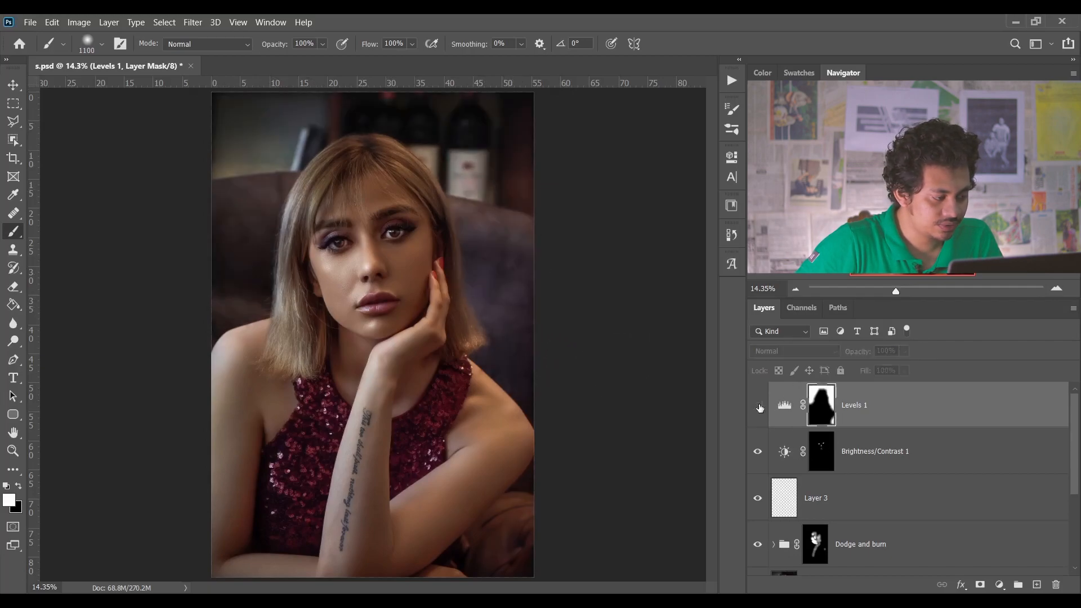
click(758, 407)
click(758, 407)
click(758, 407)
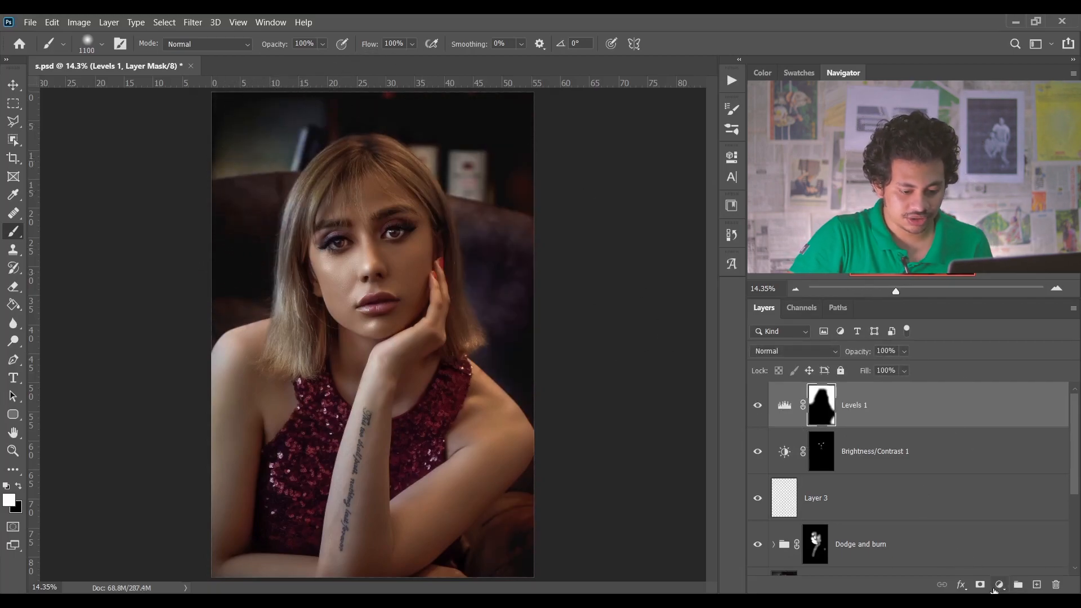
- Add a Hue/Saturation adjustment layer above Levels 1 and replace its mask with a copy of the Levels mask
click(1000, 585)
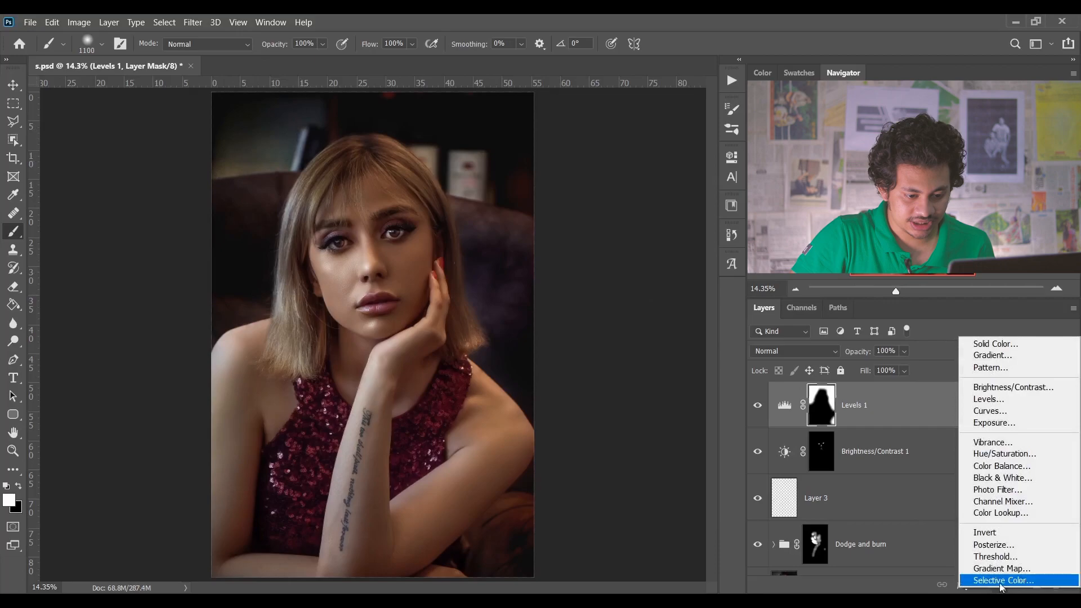
click(1004, 455)
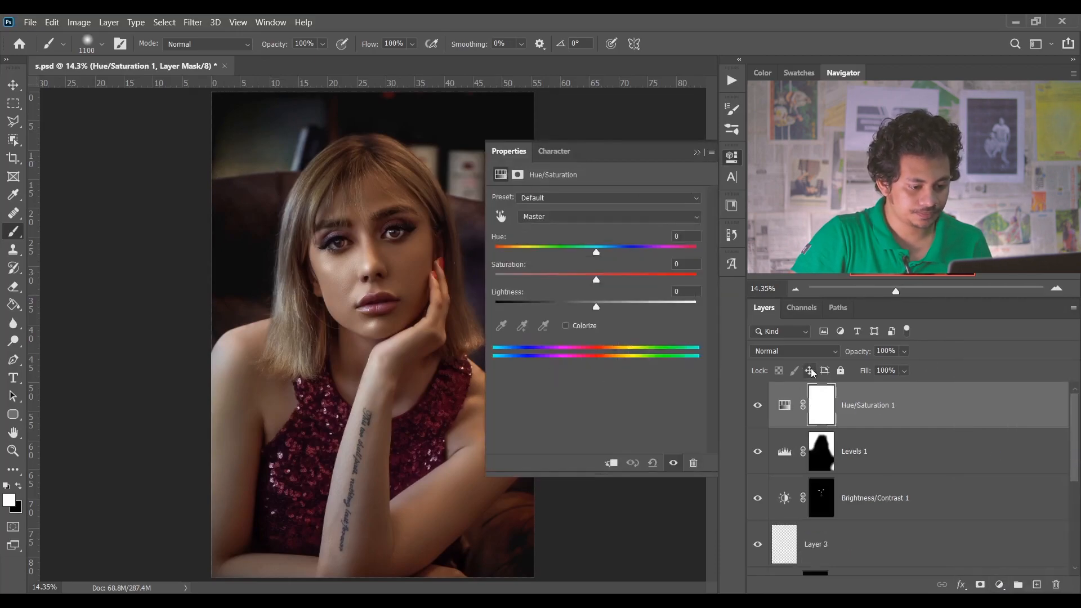
click(825, 453)
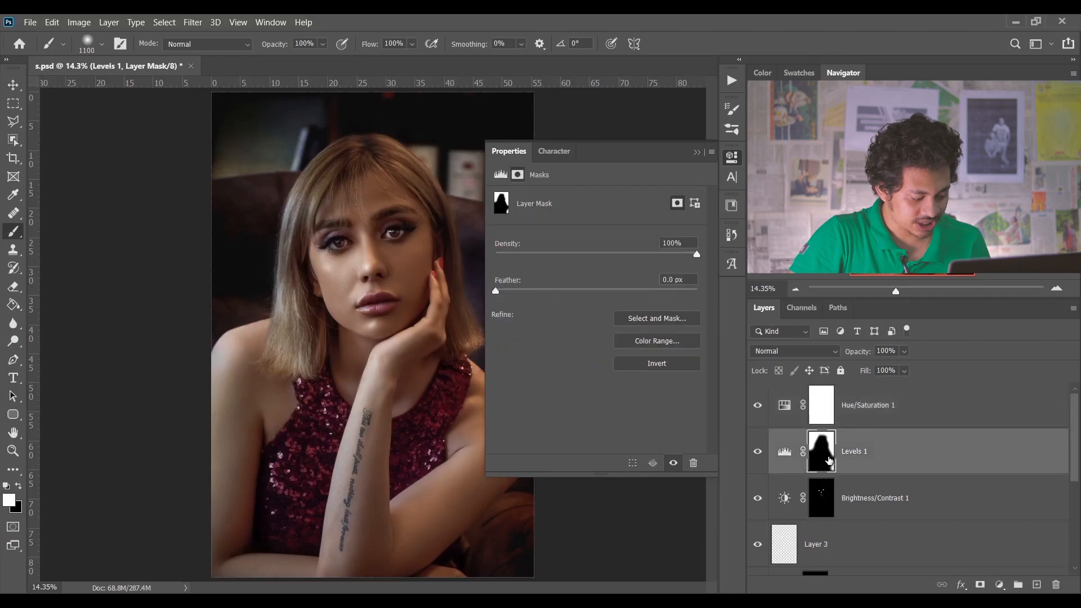
drag(829, 459, 829, 401)
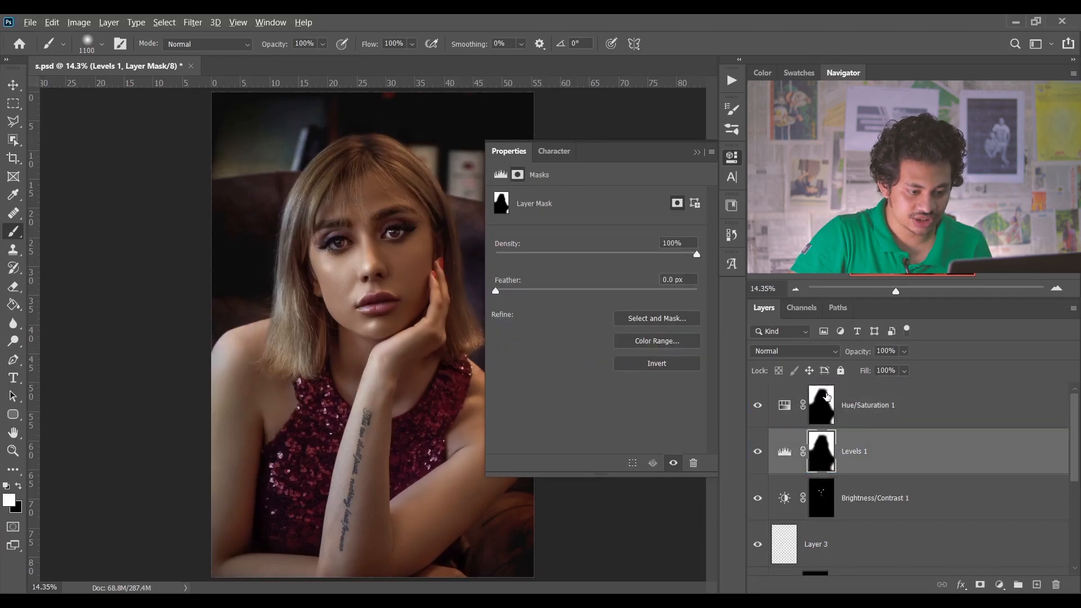
click(861, 403)
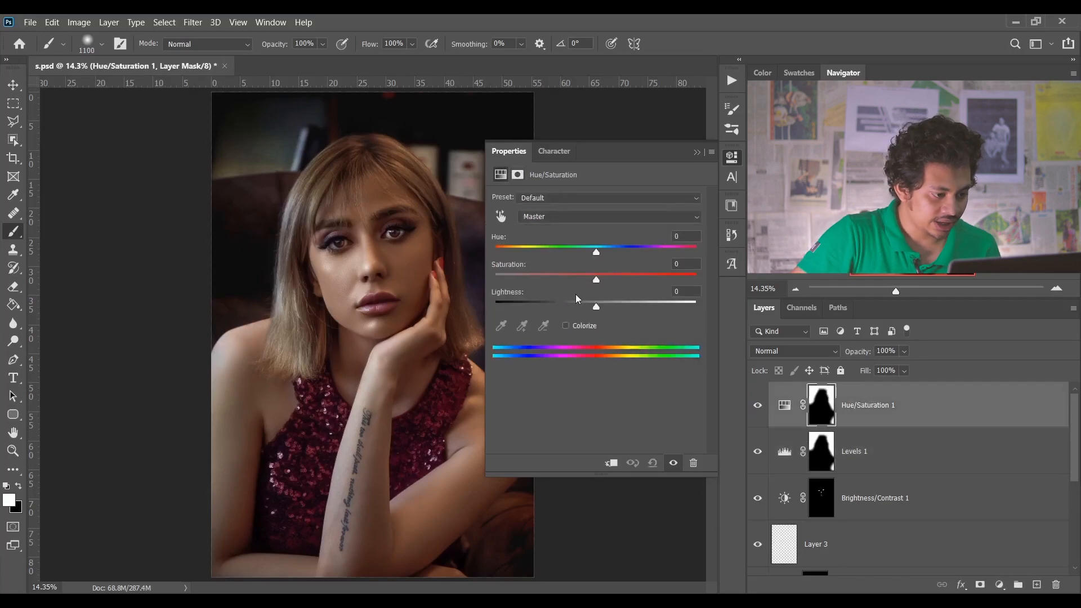
- Set the background's Saturation to -26 and Lightness to -12, close the settings, and compare with the adjustments hidden and shown
click(575, 278)
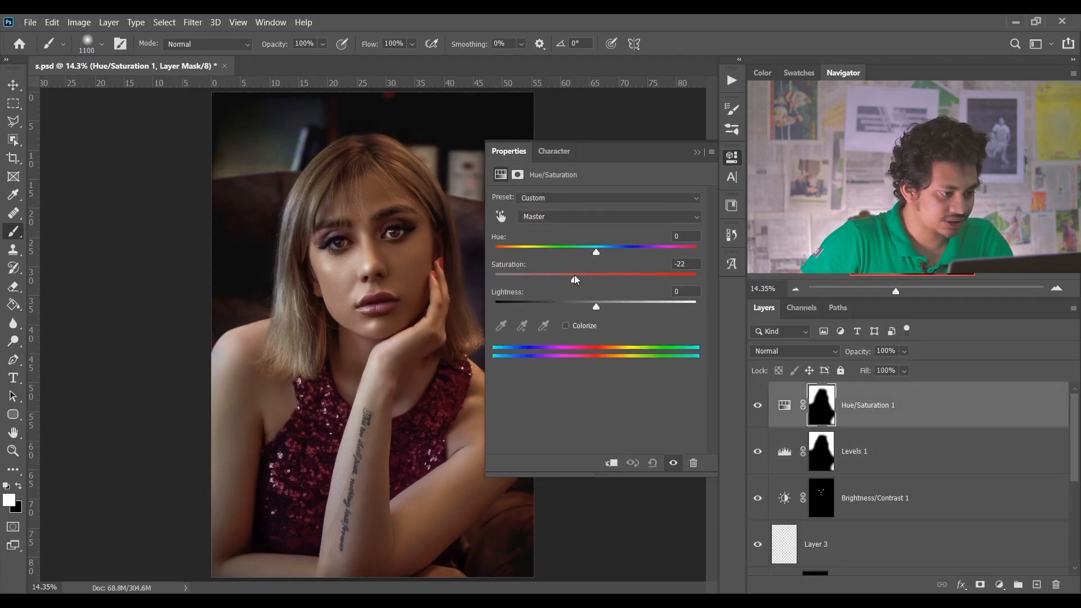
drag(592, 307, 587, 308)
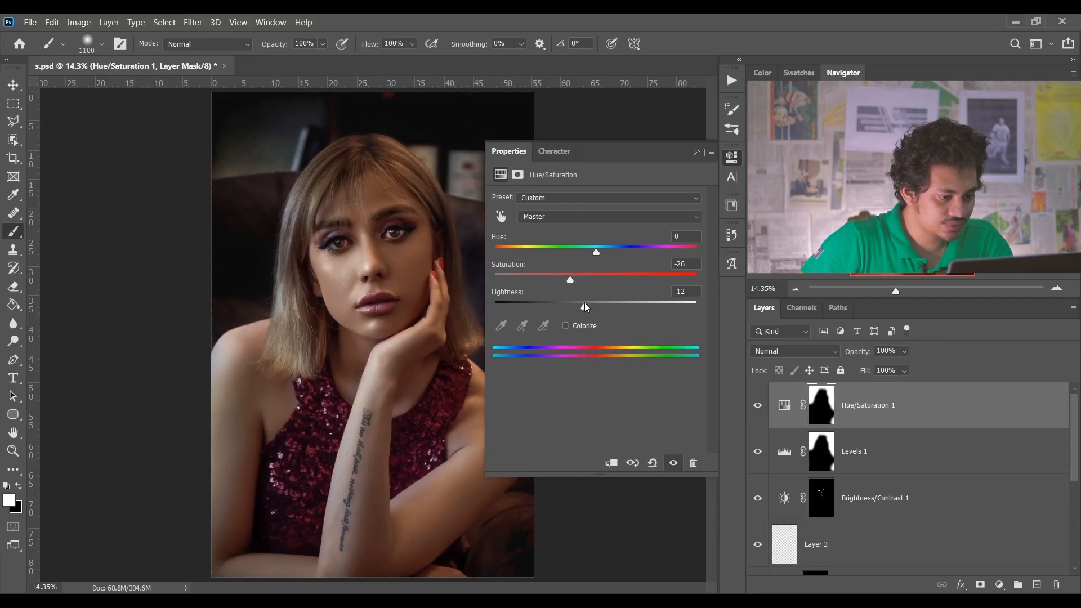
click(697, 153)
click(756, 406)
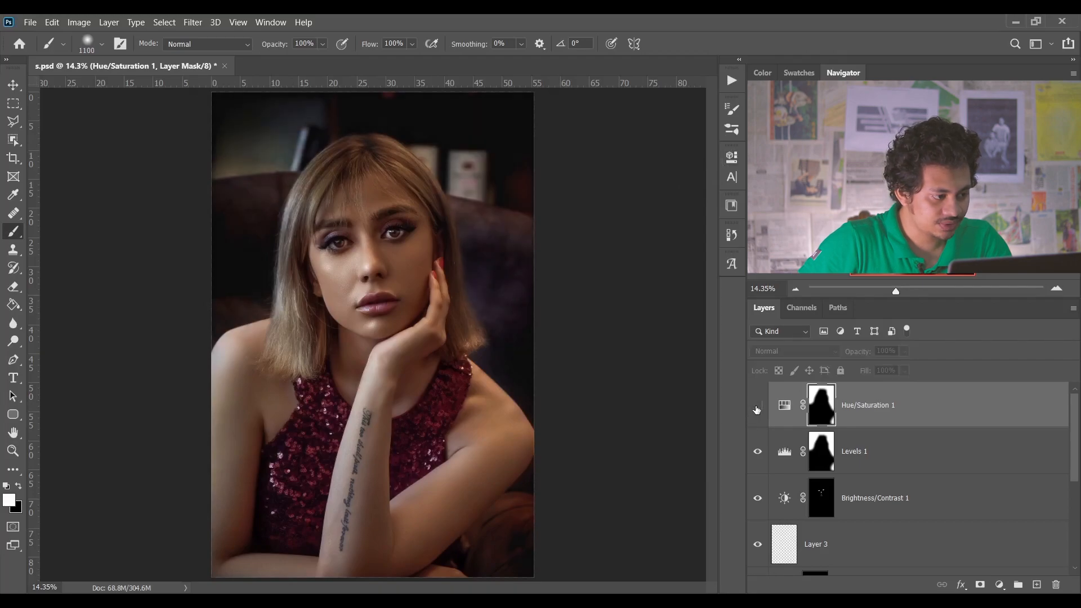
click(756, 407)
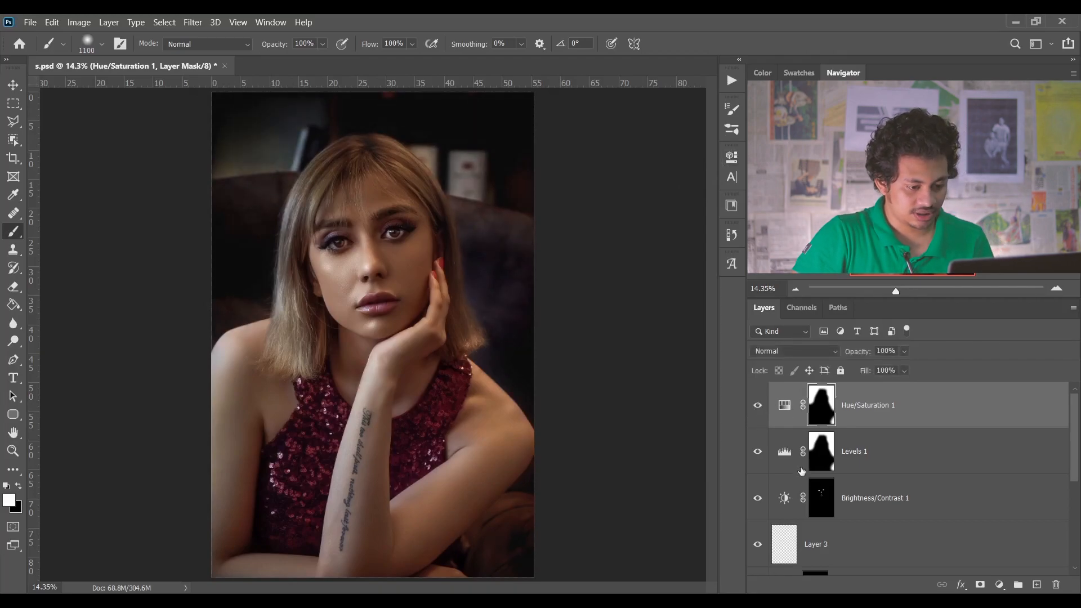
mouse_move(760, 452)
mouse_down()
mouse_move(758, 413)
mouse_move(758, 452)
mouse_up()
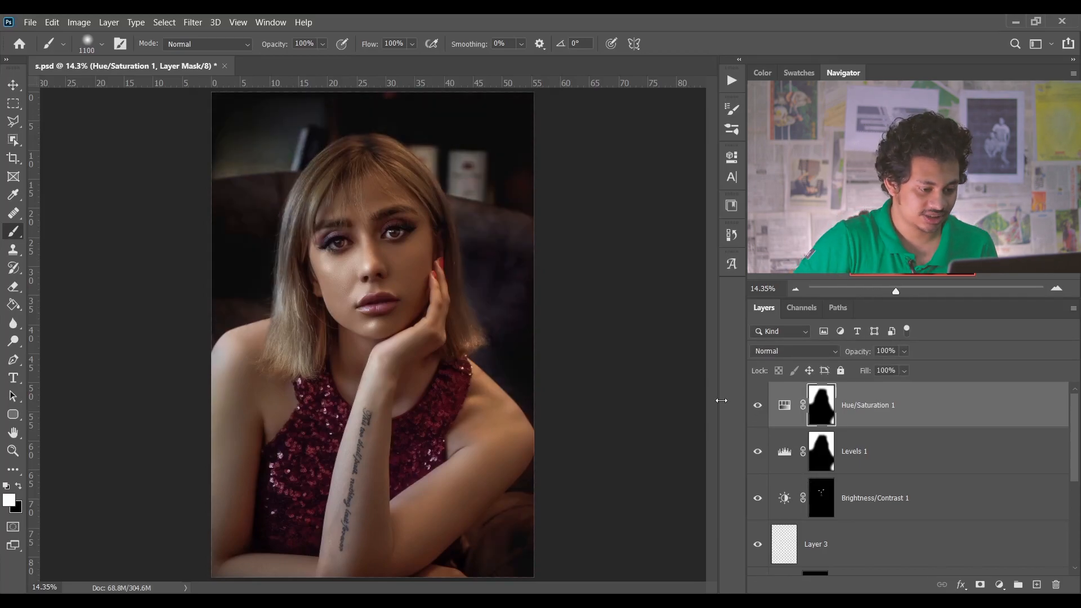
- Stamp all visible layers into a new layer above Hue/Saturation 1 and open it in the Camera Raw filter
key(ctrl+2)
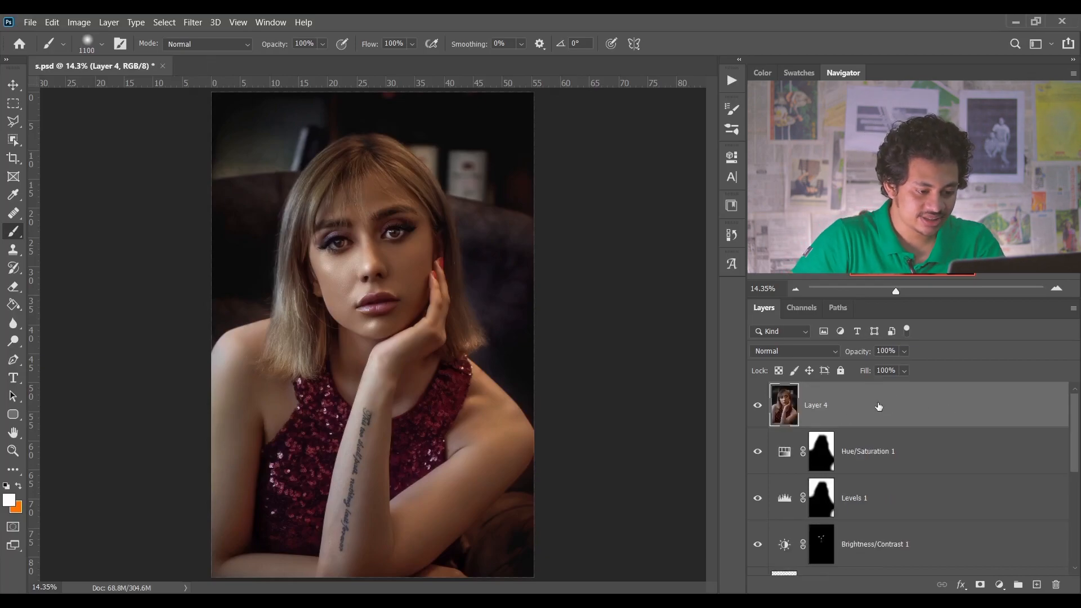
right_click(882, 406)
click(929, 197)
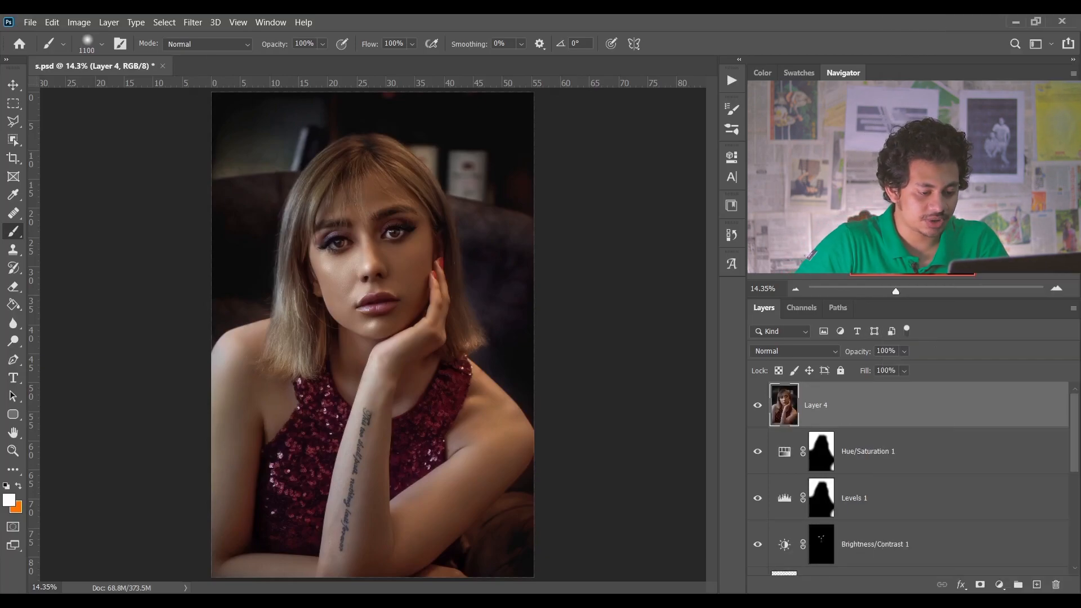
click(193, 22)
click(224, 102)
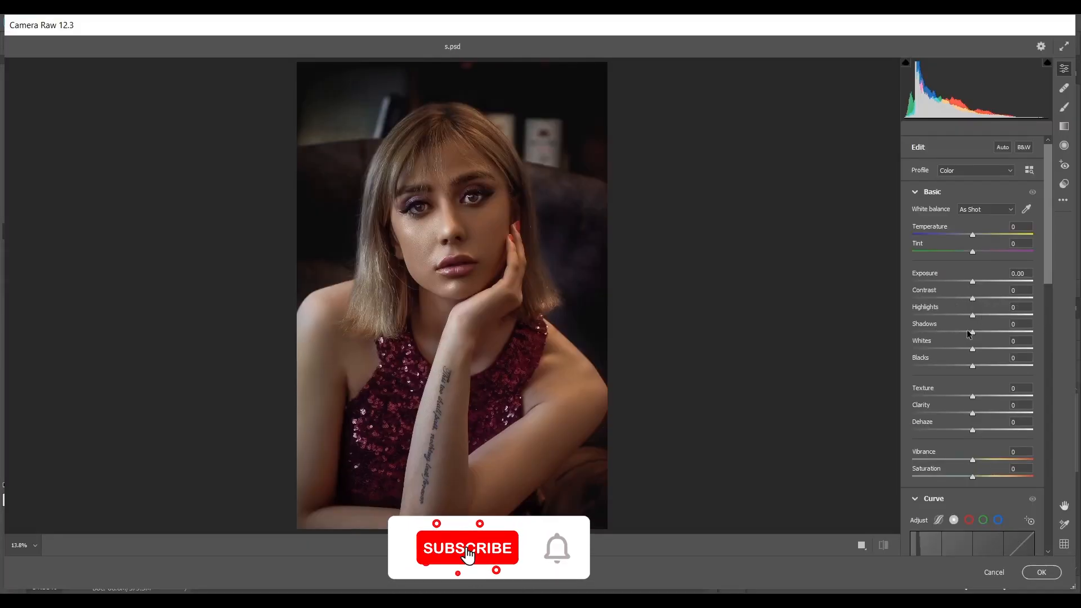
- Set Highlights to -5, Shadows to +7, Whites to +20, Blacks to -4, and both Texture and Clarity to +5
drag(972, 333, 977, 334)
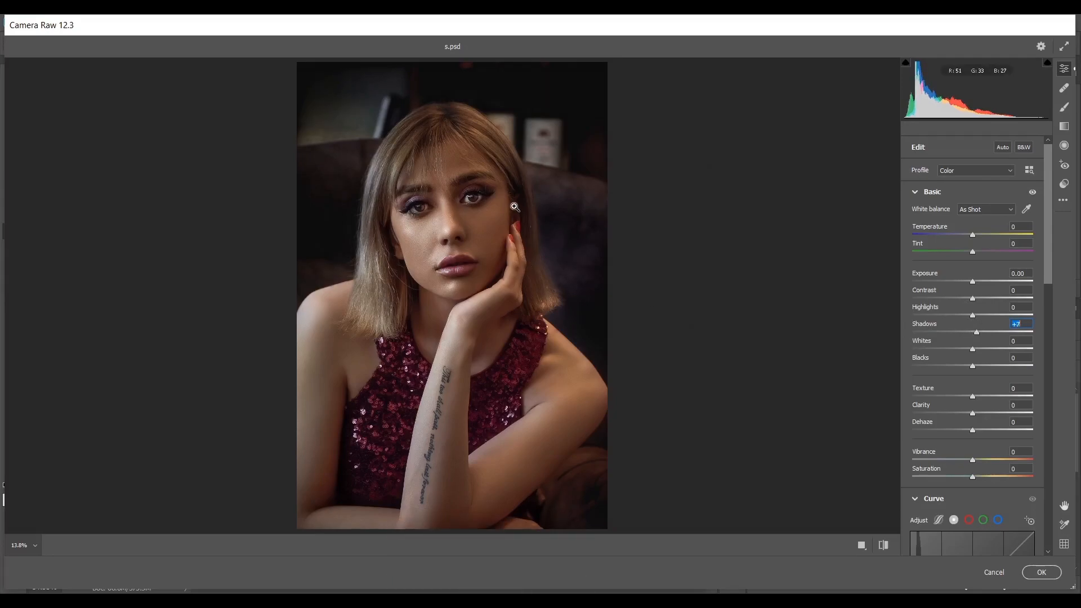
drag(963, 315, 968, 314)
click(981, 349)
drag(981, 350, 969, 369)
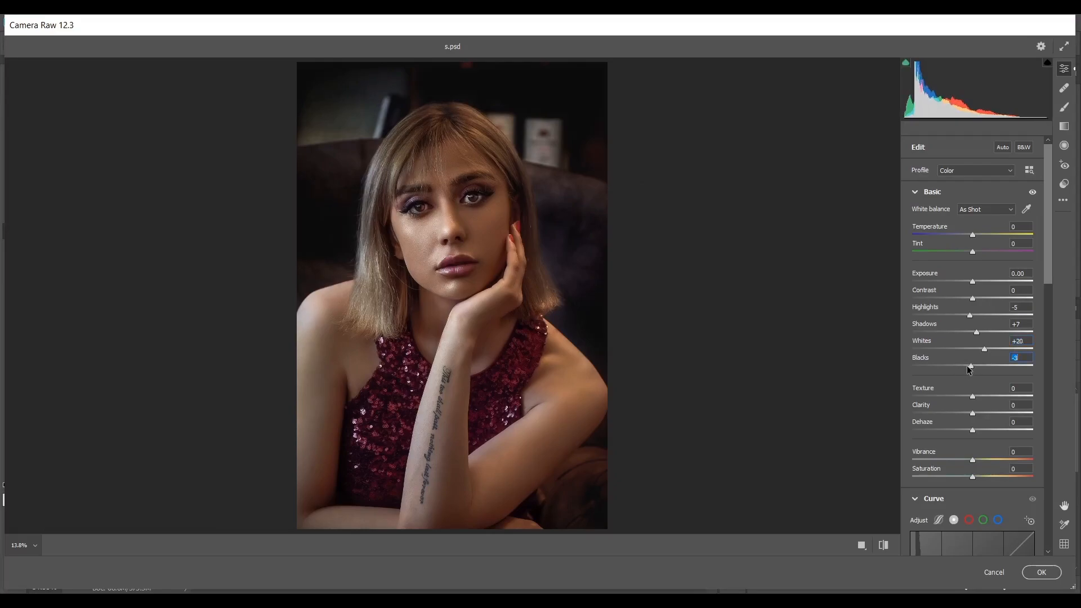
drag(973, 396, 977, 417)
- Shape the blue channel's point curve with a raised black endpoint and points at input 78, output 63 and input 178, output 165
scroll(952, 446, down, 2)
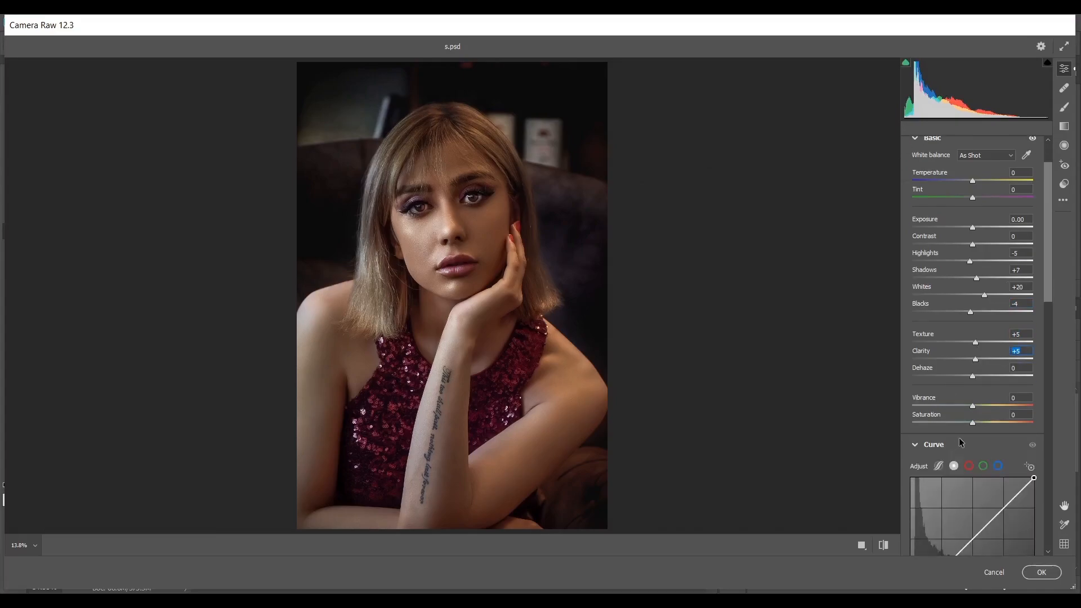
scroll(961, 442, down, 4)
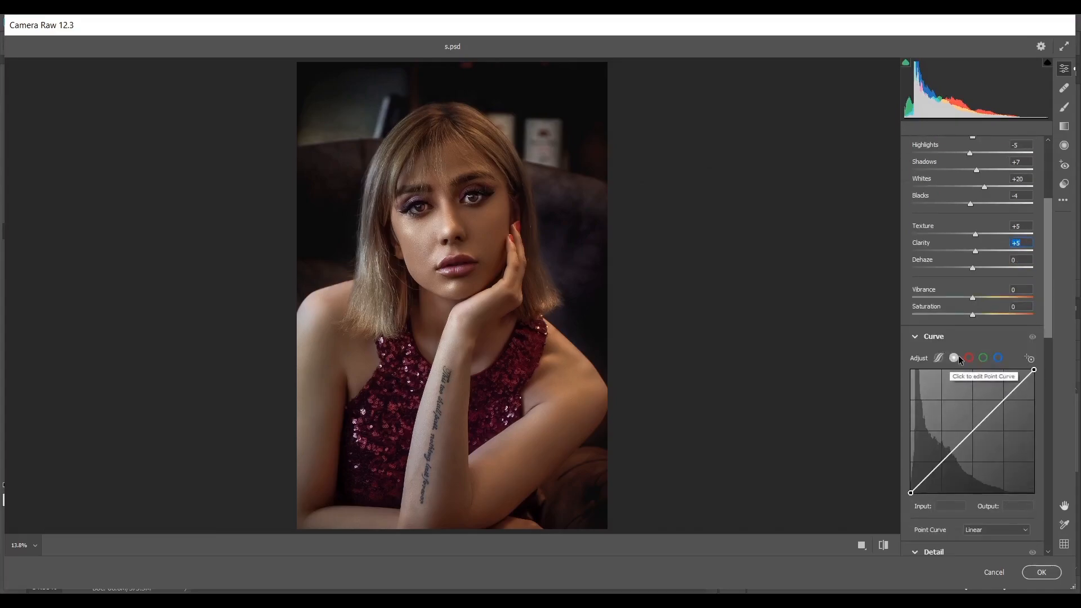
scroll(959, 356, down, 2)
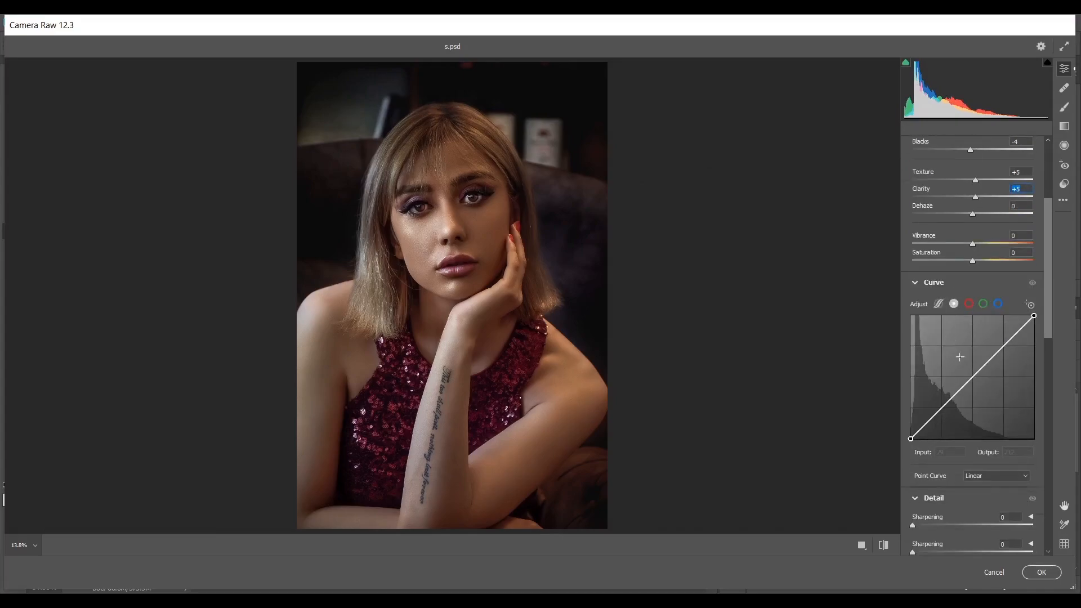
click(998, 304)
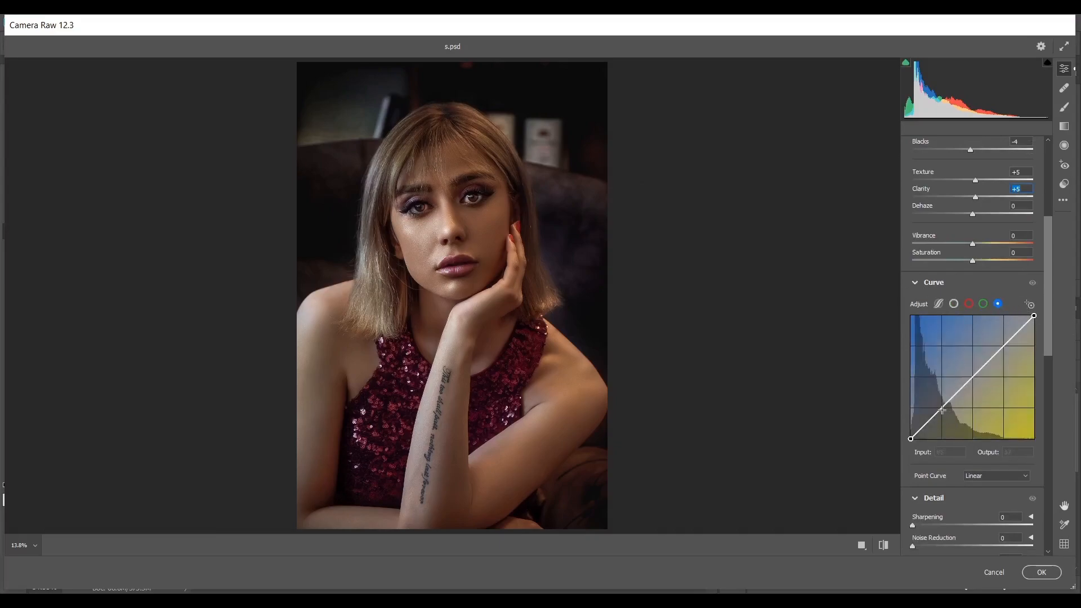
drag(940, 409, 948, 408)
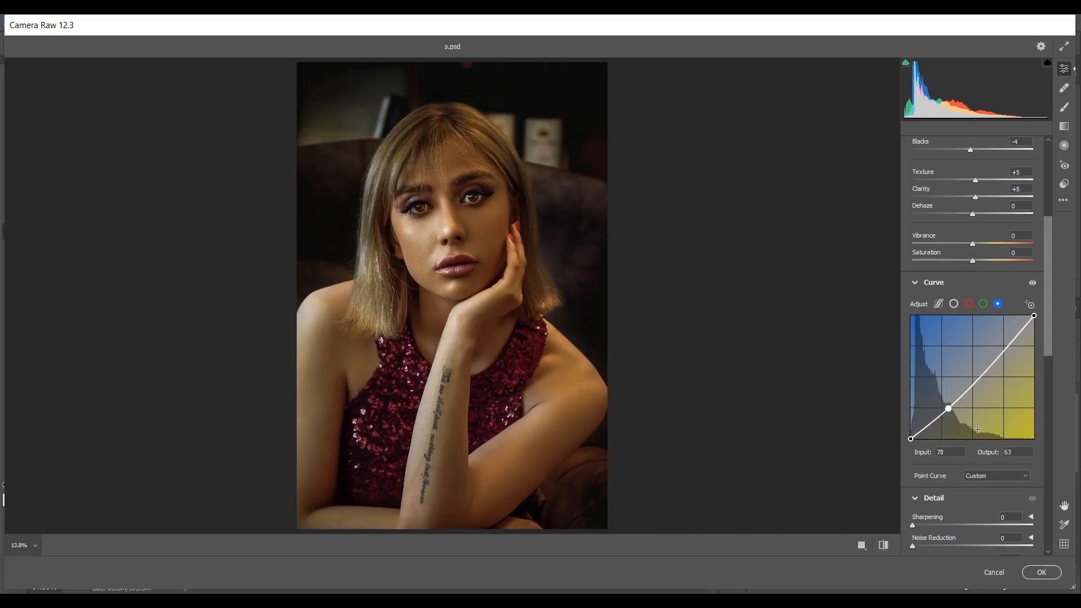
drag(910, 439, 910, 431)
drag(995, 364, 996, 359)
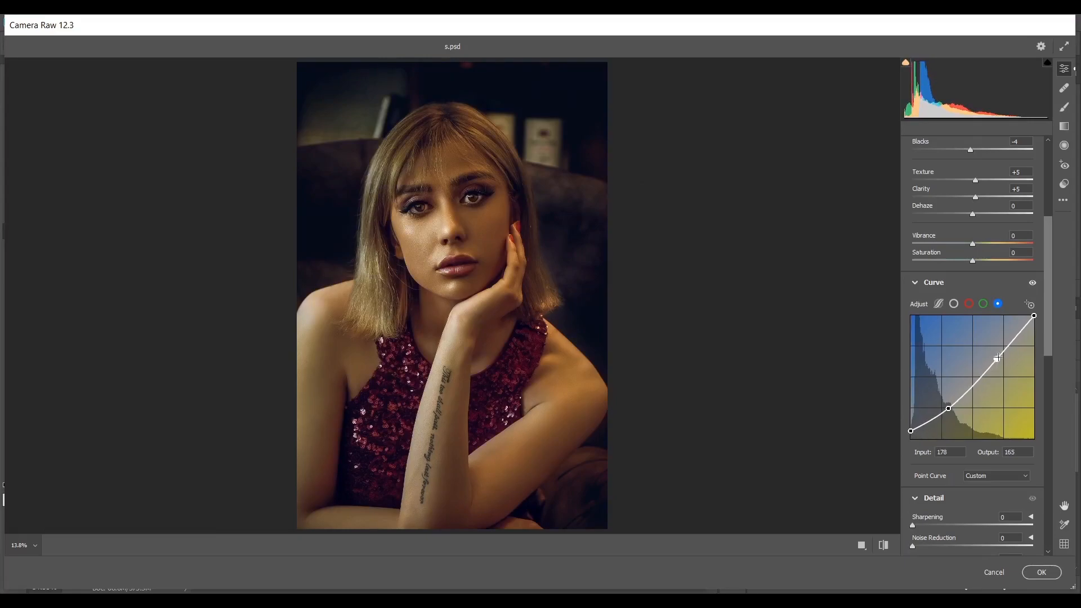
- Set the Detail Sharpening amount to 25
scroll(974, 343, down, 3)
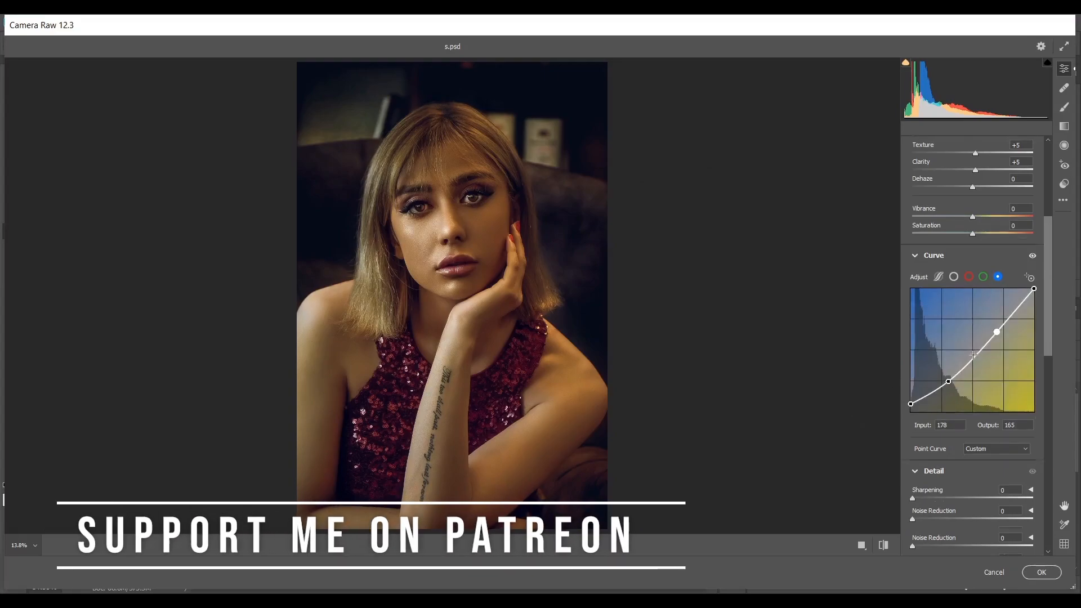
click(932, 363)
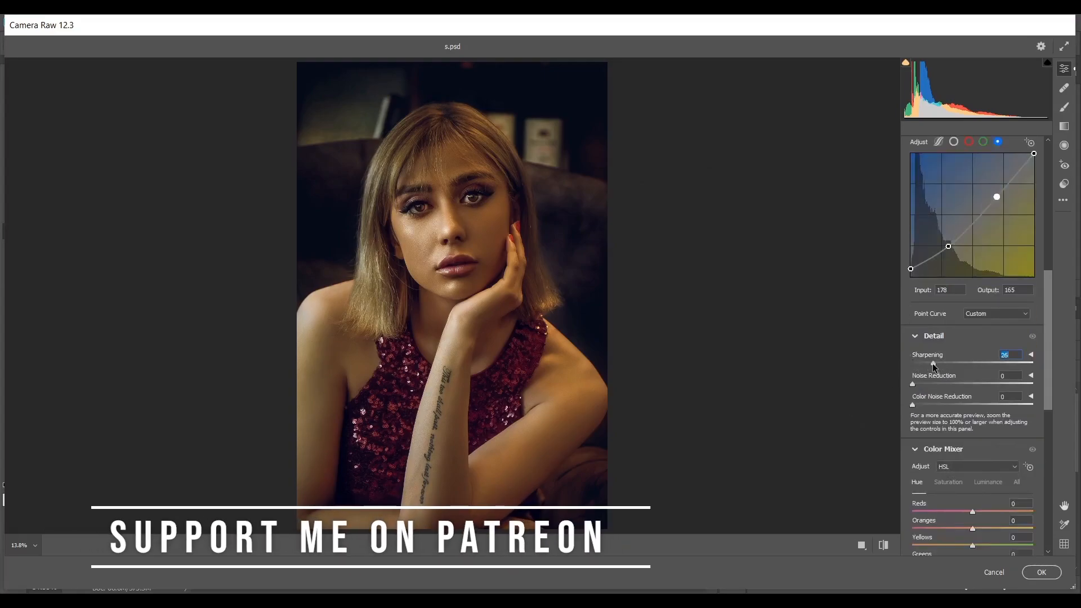
key(Up)
- Lower the Oranges saturation to -25 in the HSL Color Mixer and enlarge the preview to inspect the skin
scroll(930, 361, down, 4)
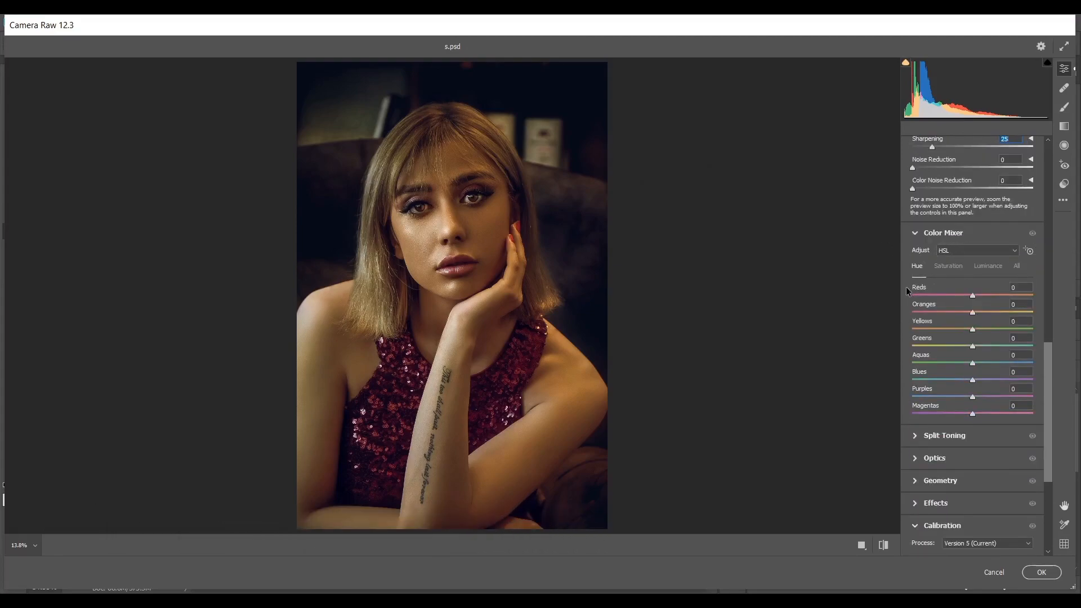
click(954, 268)
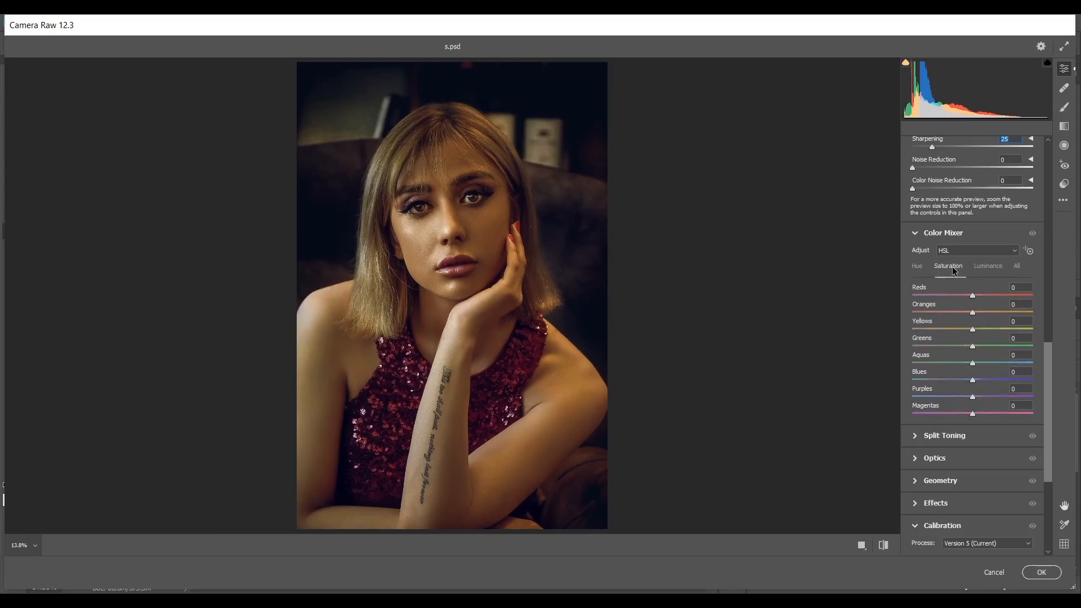
click(953, 312)
drag(952, 313, 957, 313)
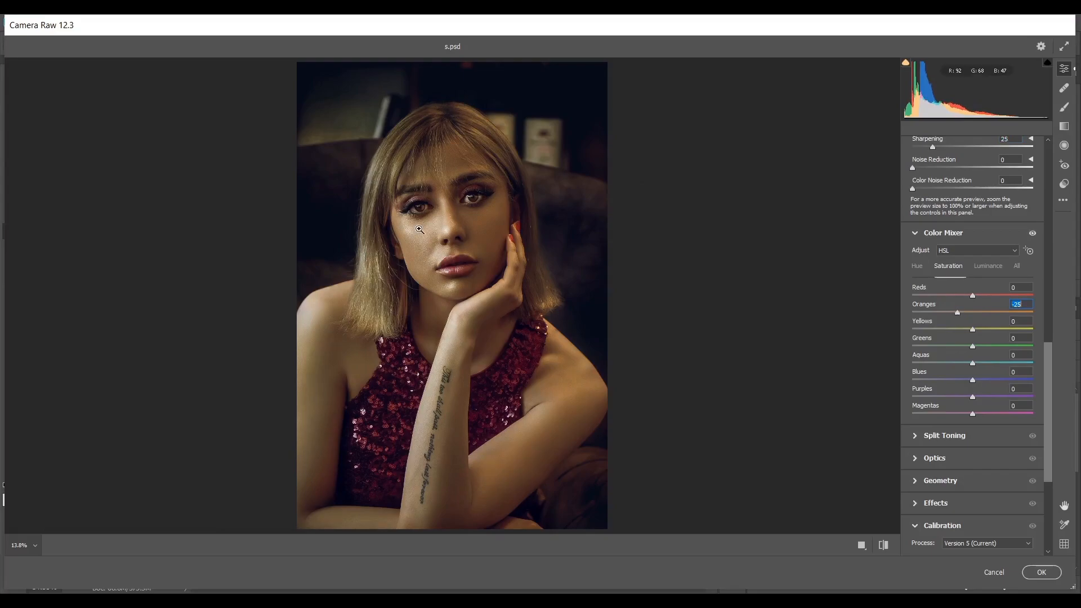
scroll(532, 255, up, 2)
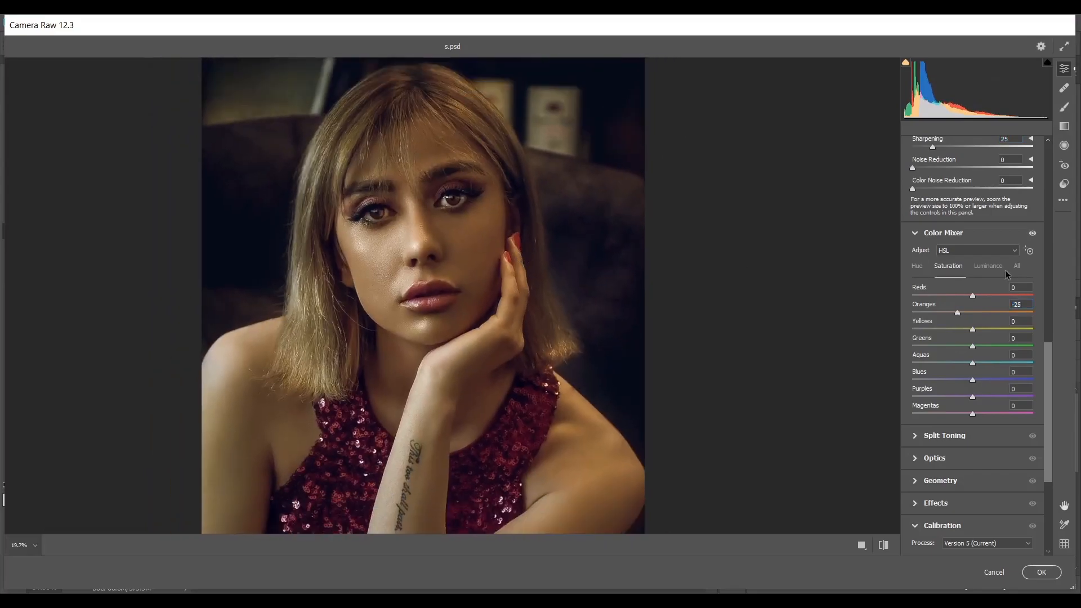
- In the HSL Color Mixer, raise Oranges luminance to +34 and Reds luminance to +15, and try adjusting the Reds saturation
click(988, 266)
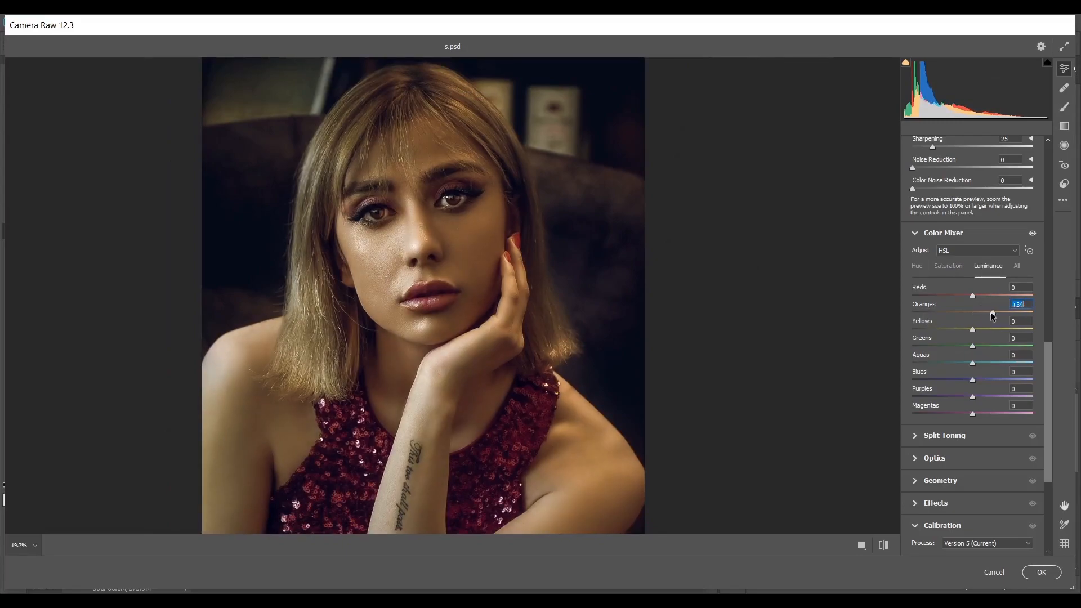
key(ctrl+0)
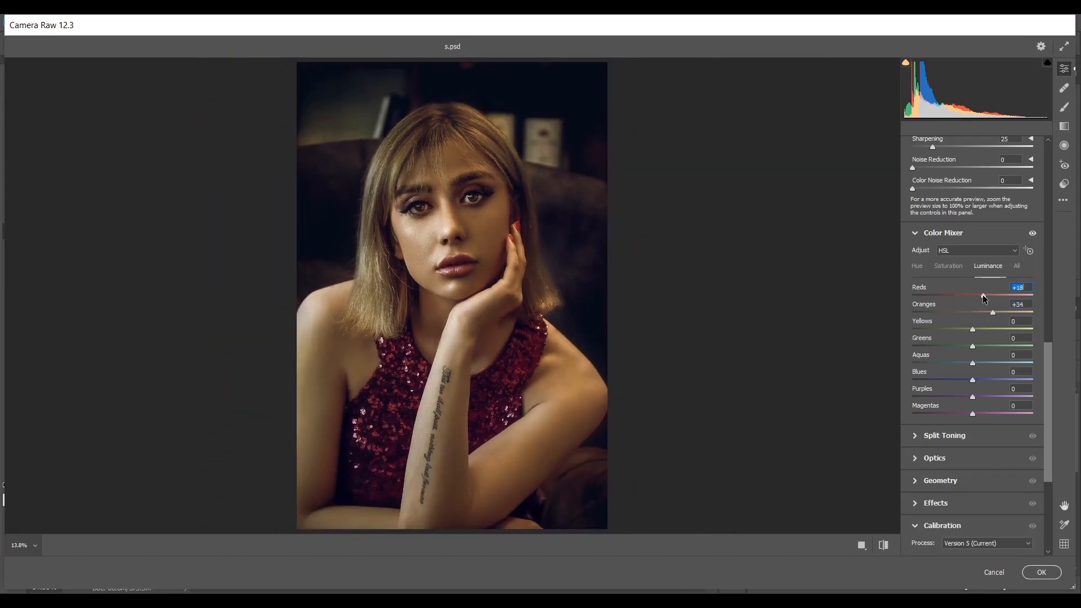
click(948, 264)
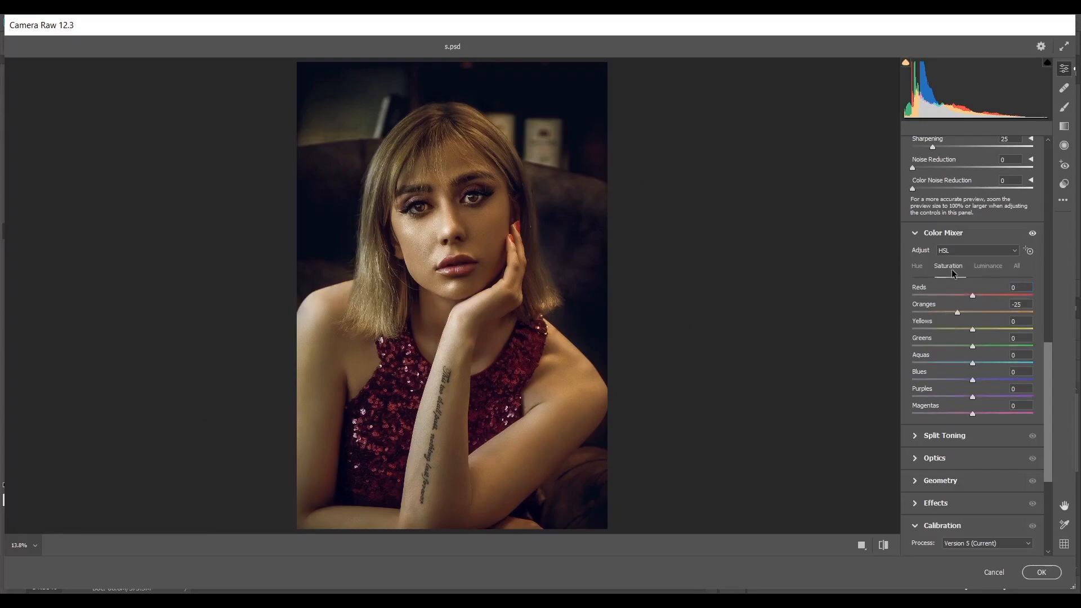
click(1007, 295)
click(1000, 294)
- Shift the Reds hue to -15 in the Color Mixer and inspect the face and lips up close
click(918, 266)
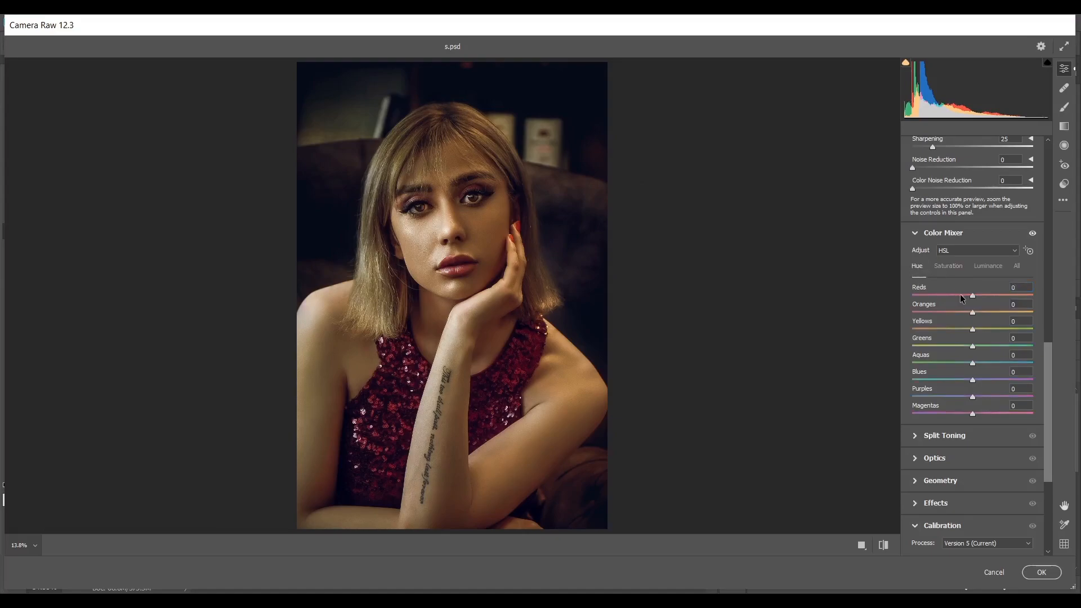
drag(961, 297, 963, 299)
drag(964, 296, 962, 297)
drag(470, 257, 532, 340)
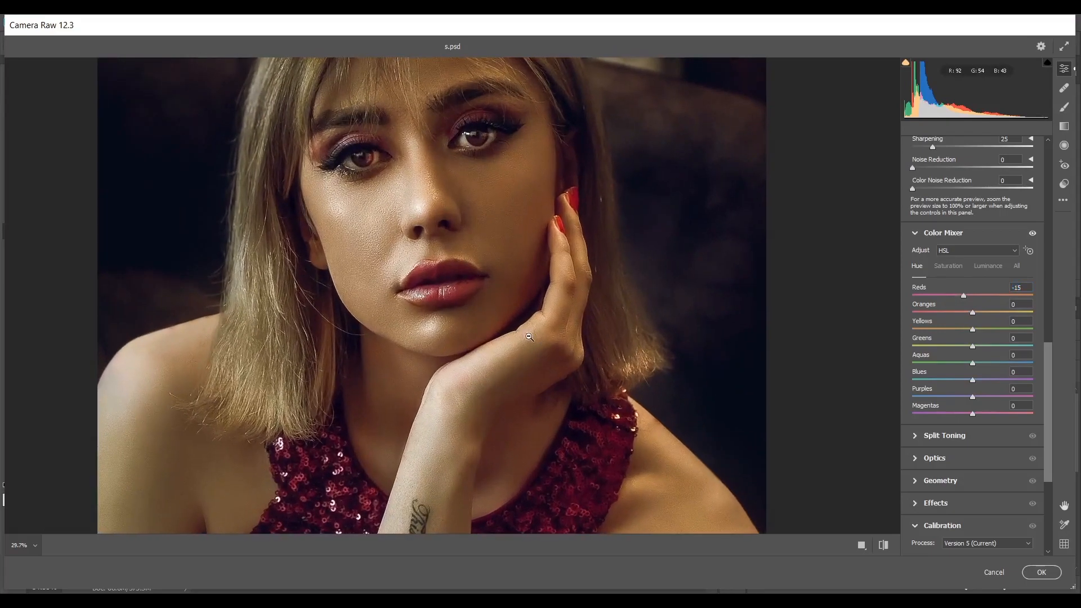
drag(497, 285, 571, 315)
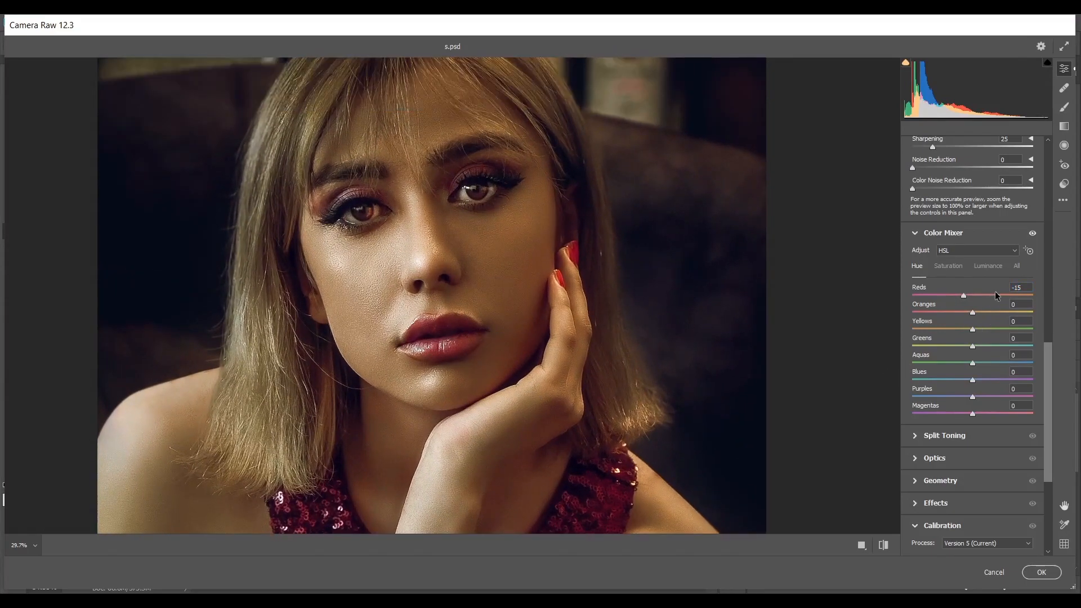
- Raise the Oranges luminance to +37 and bring the whole portrait back into view
click(988, 269)
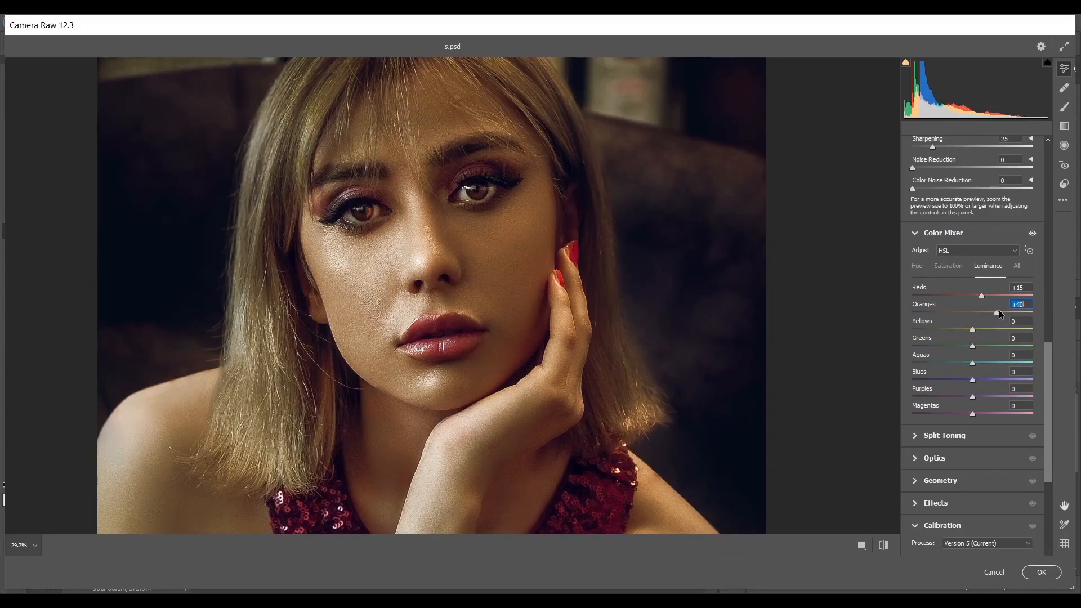
key(Down)
key(Down)
alt+click(882, 322)
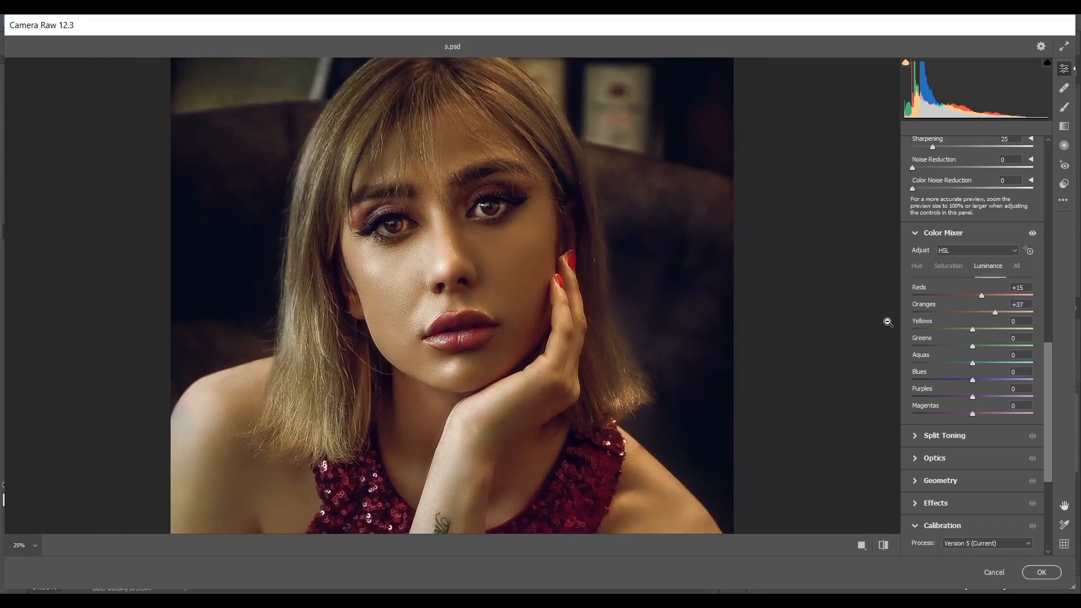
alt+click(888, 322)
- Darken the image edges by setting the Effects Vignetting to -25
scroll(931, 415, down, 3)
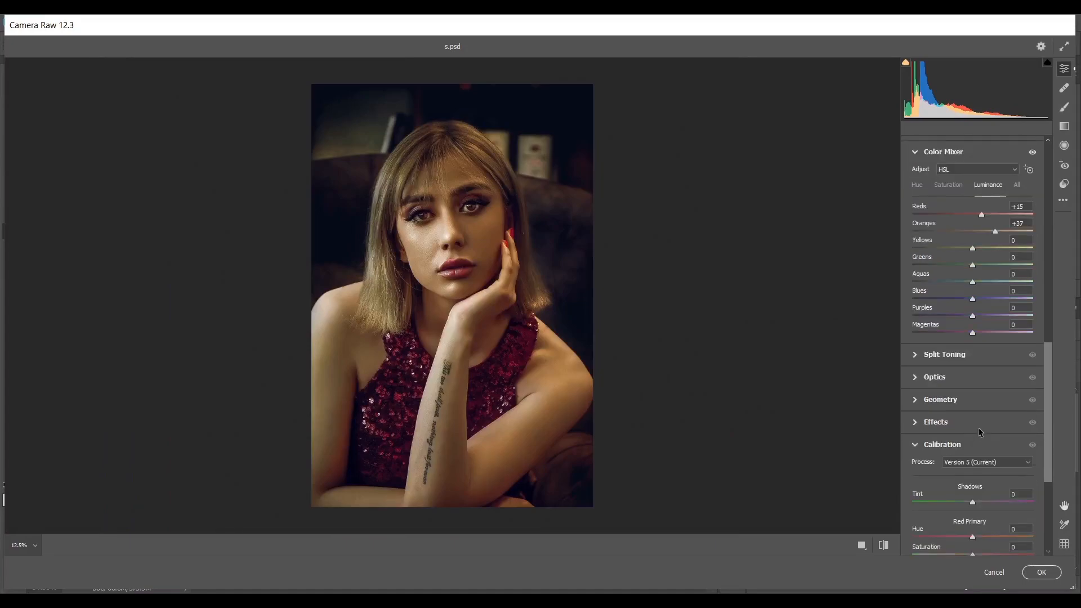
click(921, 424)
scroll(981, 428, down, 4)
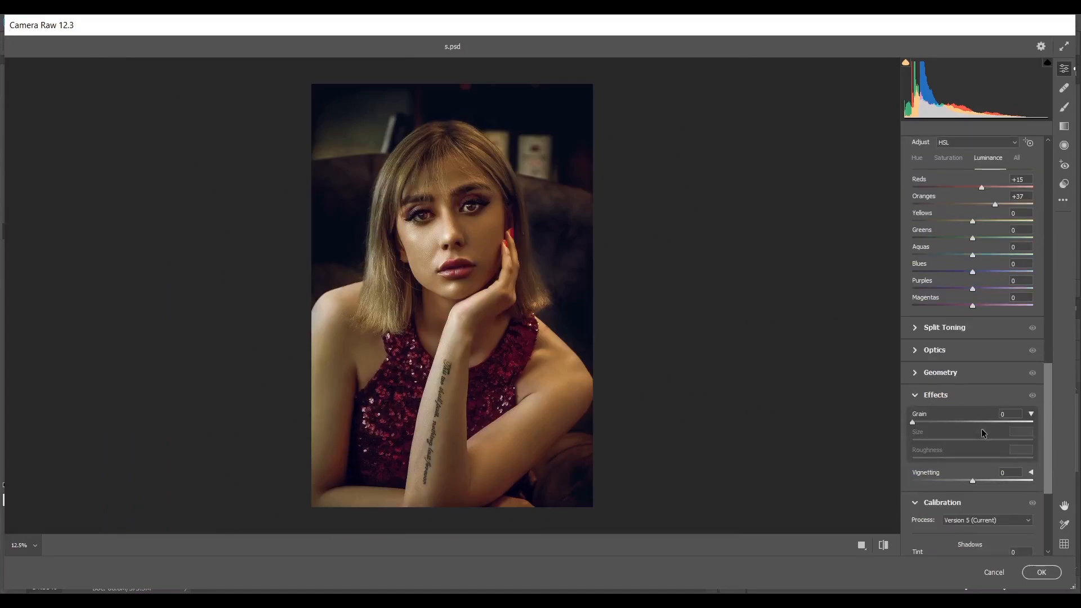
click(961, 398)
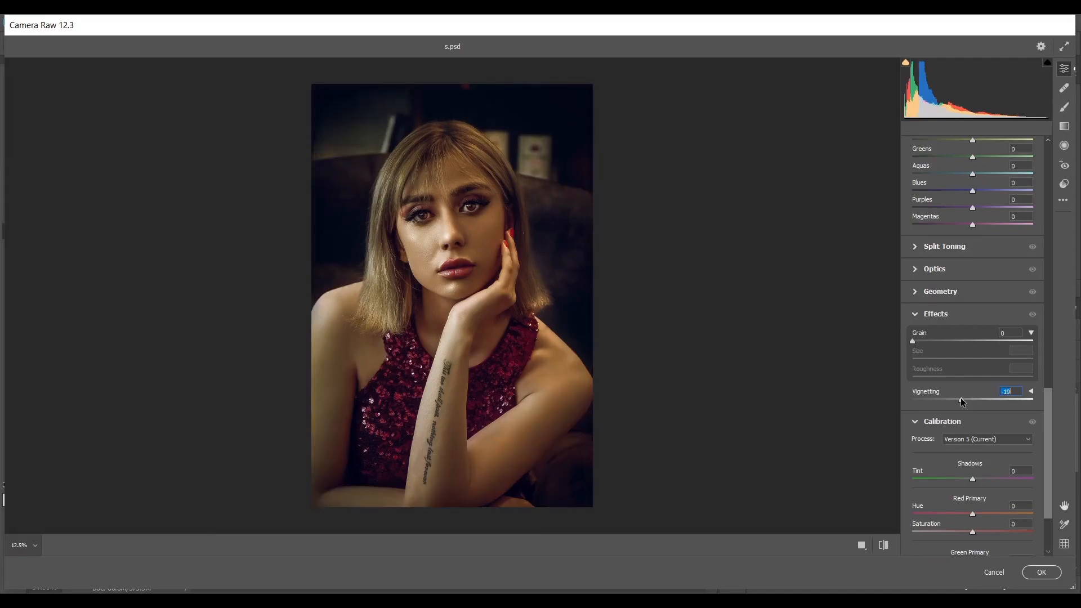
drag(960, 398, 956, 398)
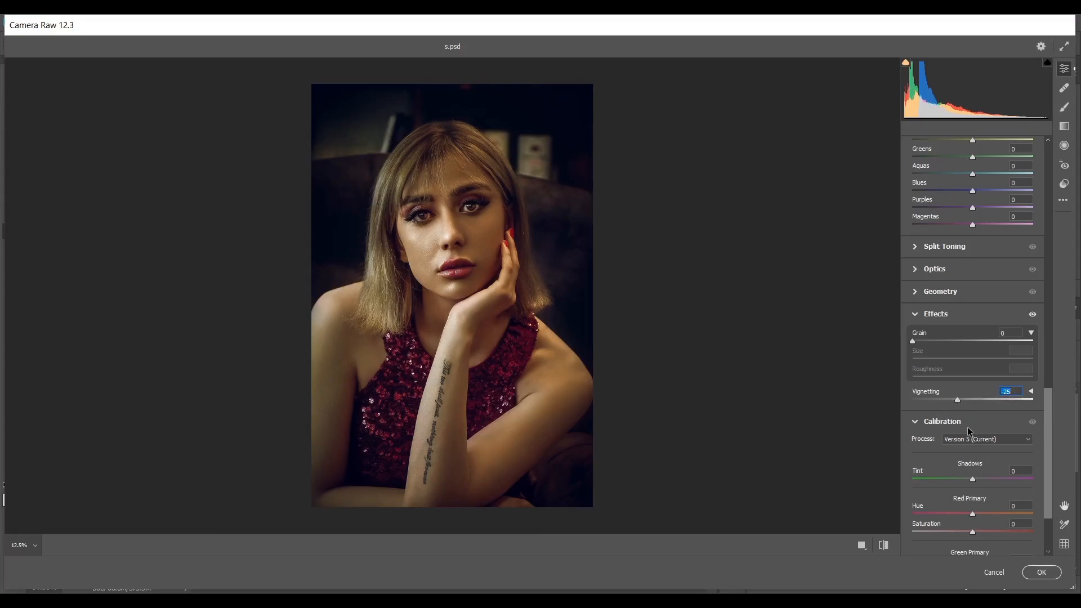
- Set the Calibration Blue Primary hue to -15 while checking the skin tones up close
scroll(986, 458, down, 3)
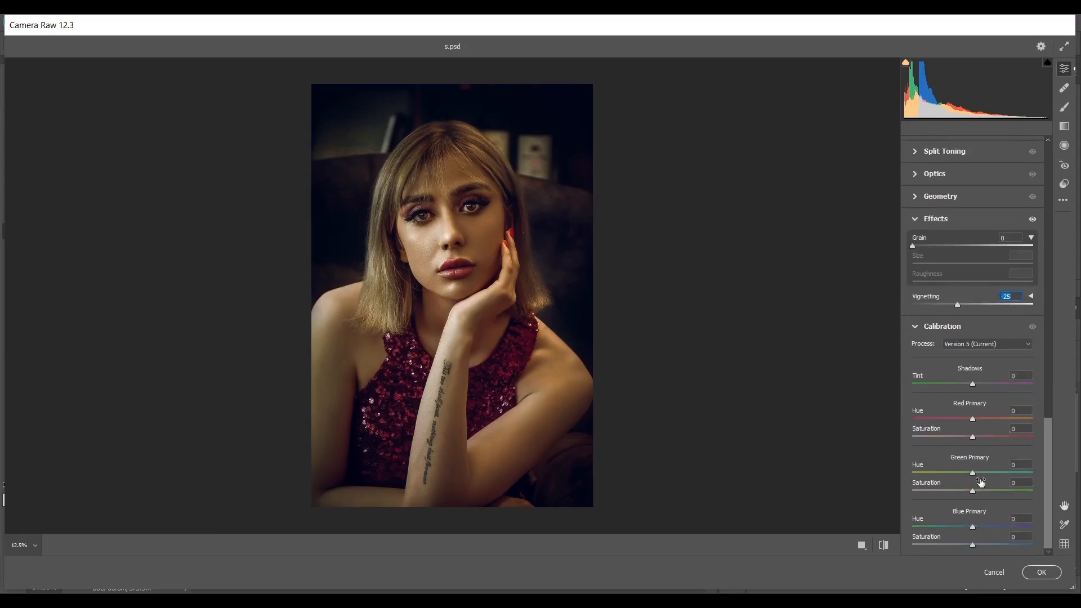
drag(967, 526, 960, 526)
drag(577, 241, 632, 278)
drag(962, 525, 964, 525)
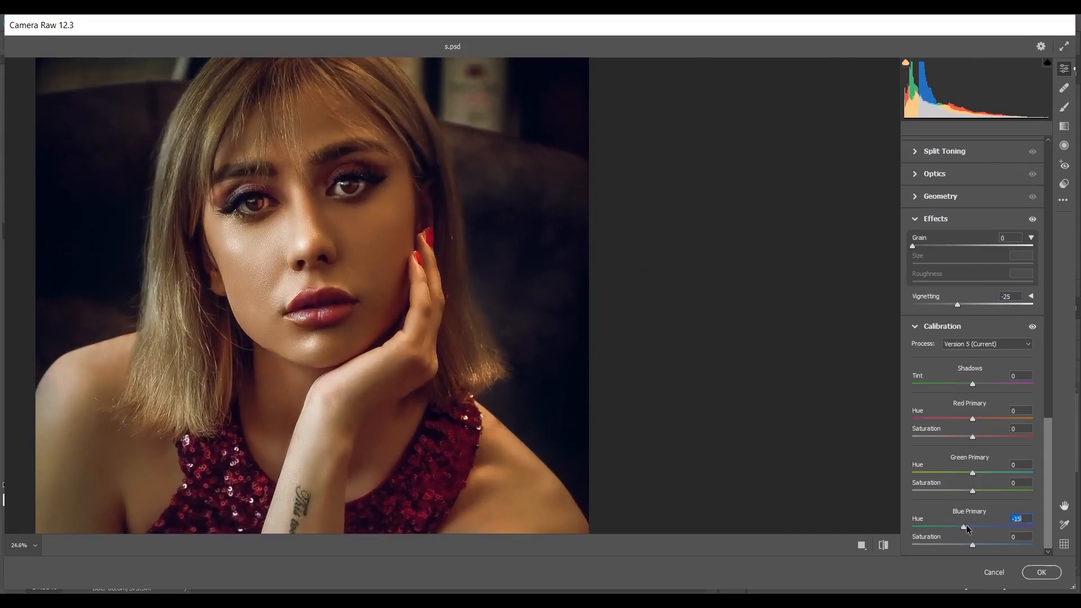
- Set the Calibration Blue Primary saturation to +6, Red Primary hue to +7 and Red Primary saturation to +4
drag(972, 544, 976, 543)
drag(975, 541, 976, 541)
mouse_move(973, 436)
mouse_down()
mouse_move(993, 434)
mouse_move(954, 438)
mouse_move(976, 438)
mouse_move(977, 420)
mouse_up()
key(ctrl+0)
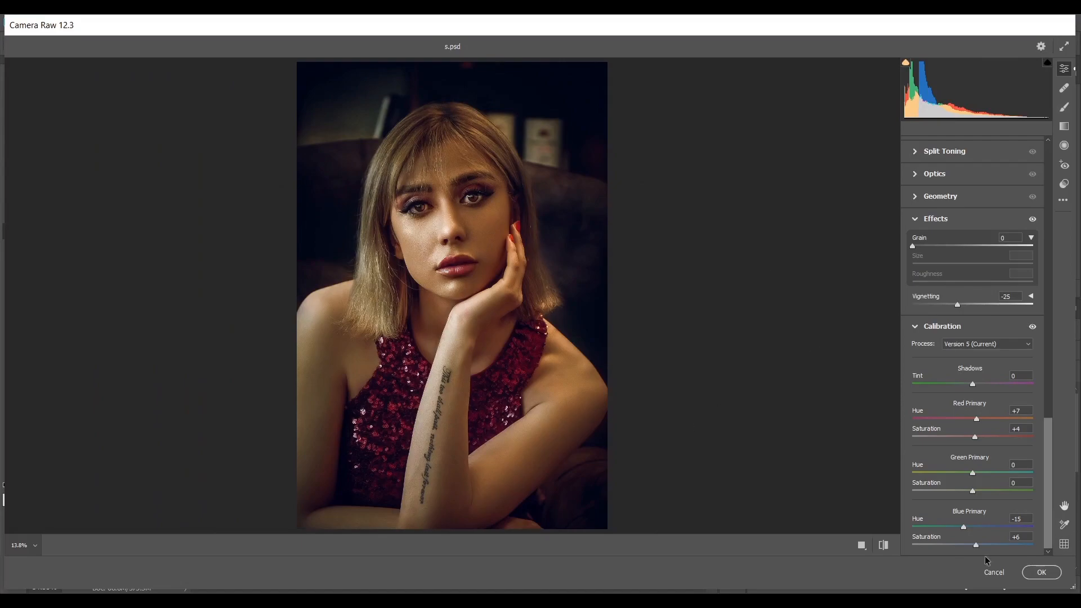
- Apply the Camera Raw grade to Layer 4 and compare the portrait with and without that layer
click(1042, 573)
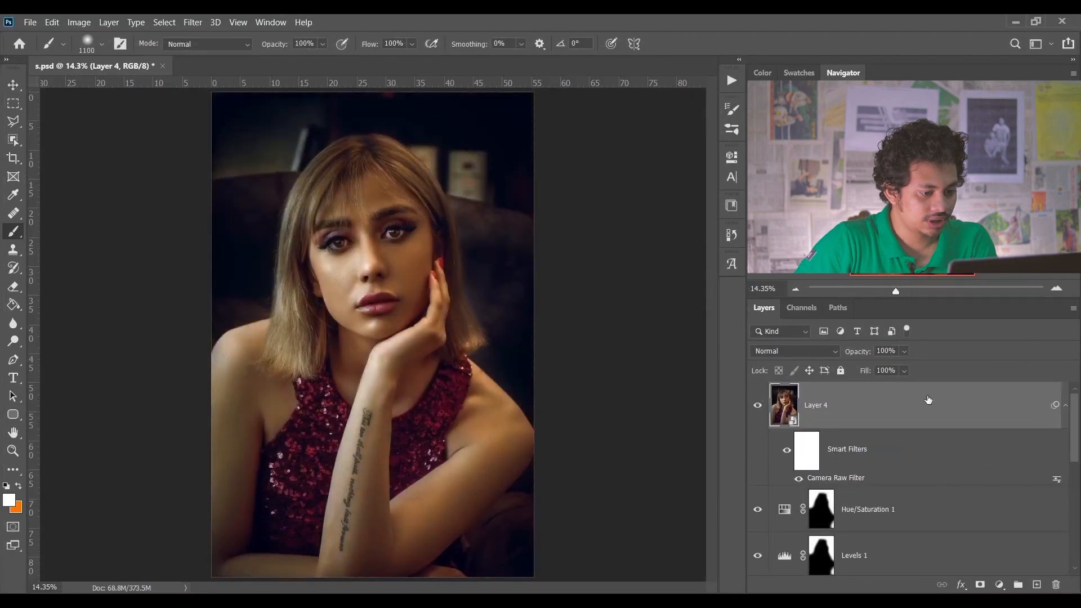
click(758, 405)
click(758, 406)
click(758, 405)
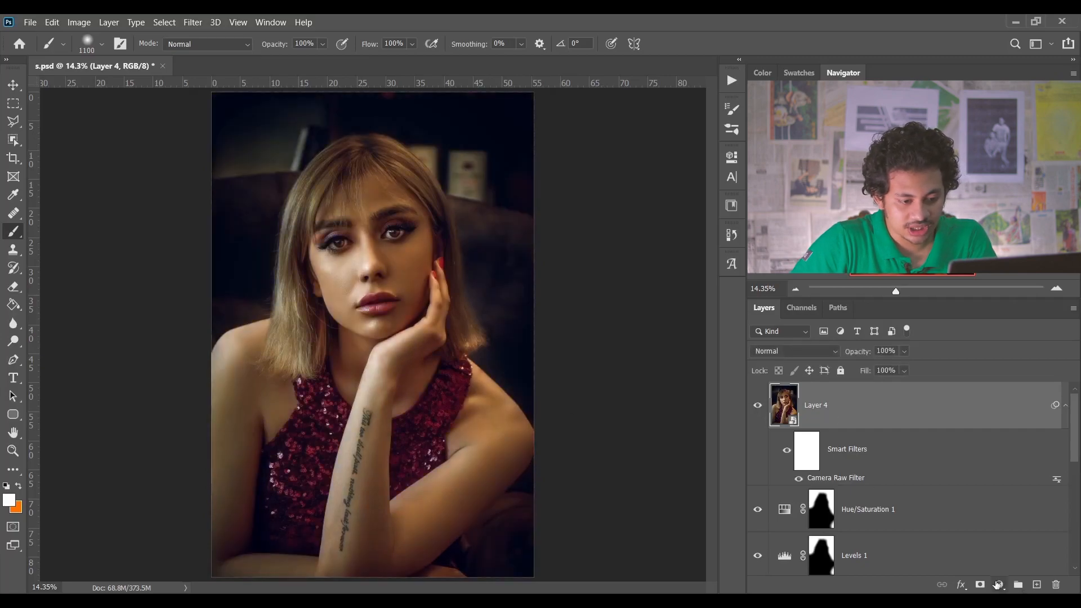
- Add a Curves adjustment layer, anchor the curve at its quarter, middle and three-quarter points, and raise the black endpoint to output 19
click(1000, 584)
click(992, 406)
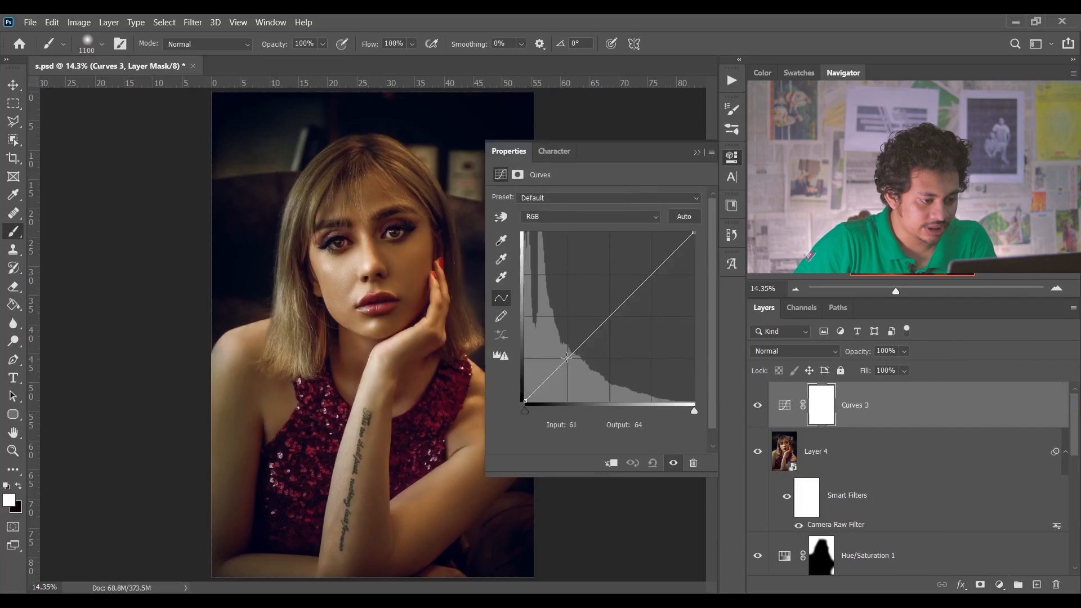
click(566, 357)
click(610, 317)
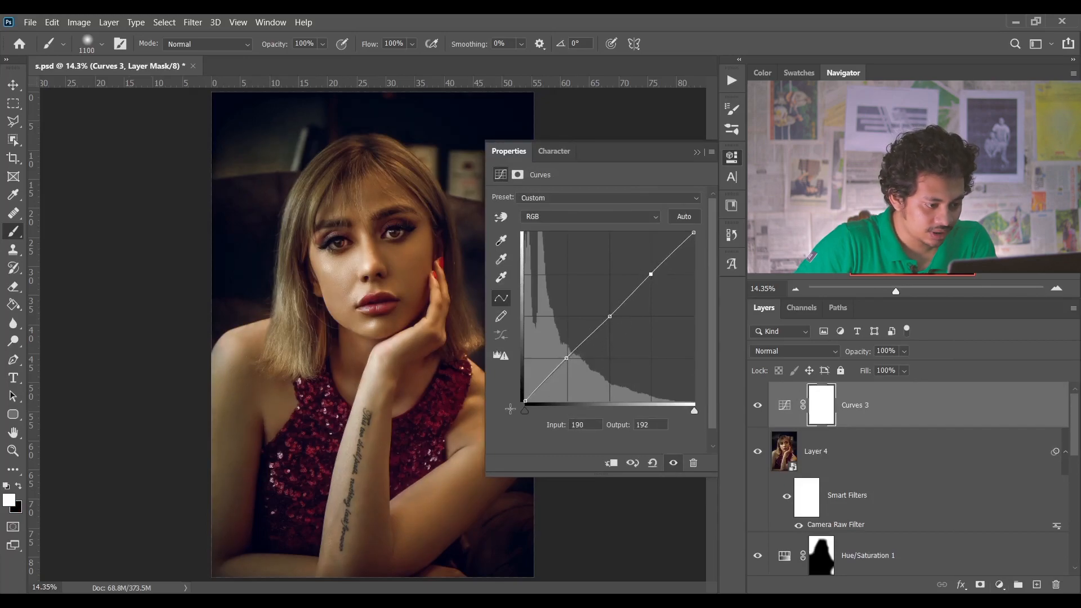
click(524, 401)
drag(519, 397, 505, 387)
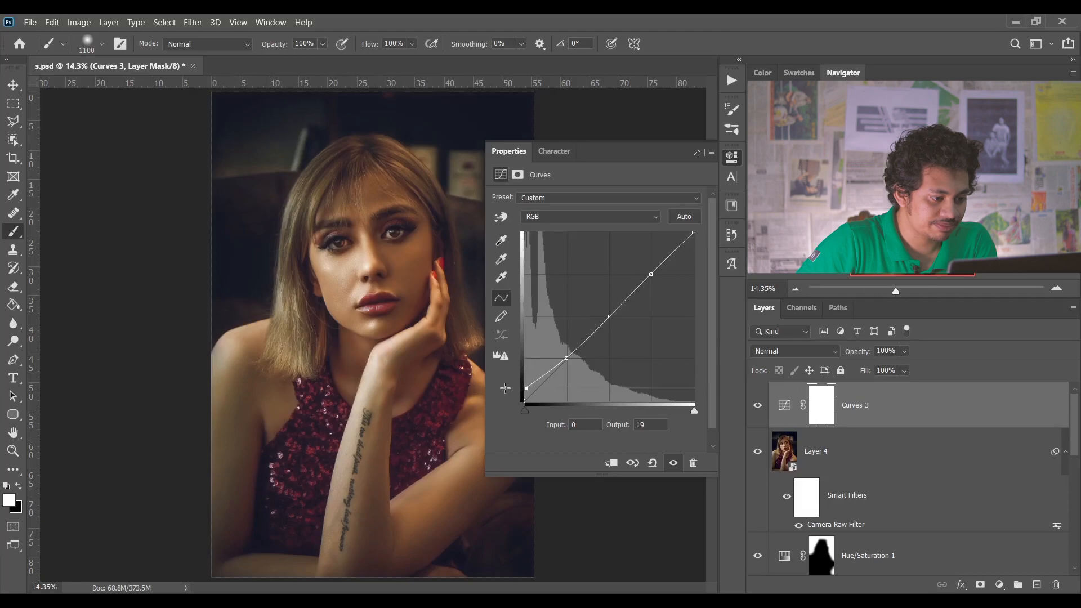
click(697, 152)
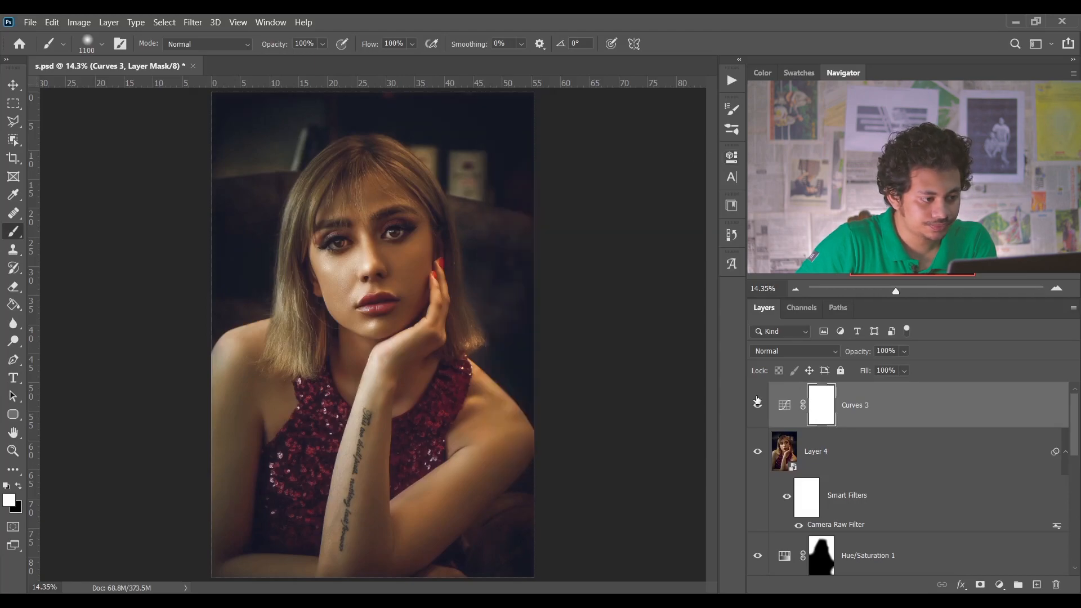
- Reduce the Curves 3 layer's opacity to 33% and compare the image with and without it
click(758, 405)
click(758, 404)
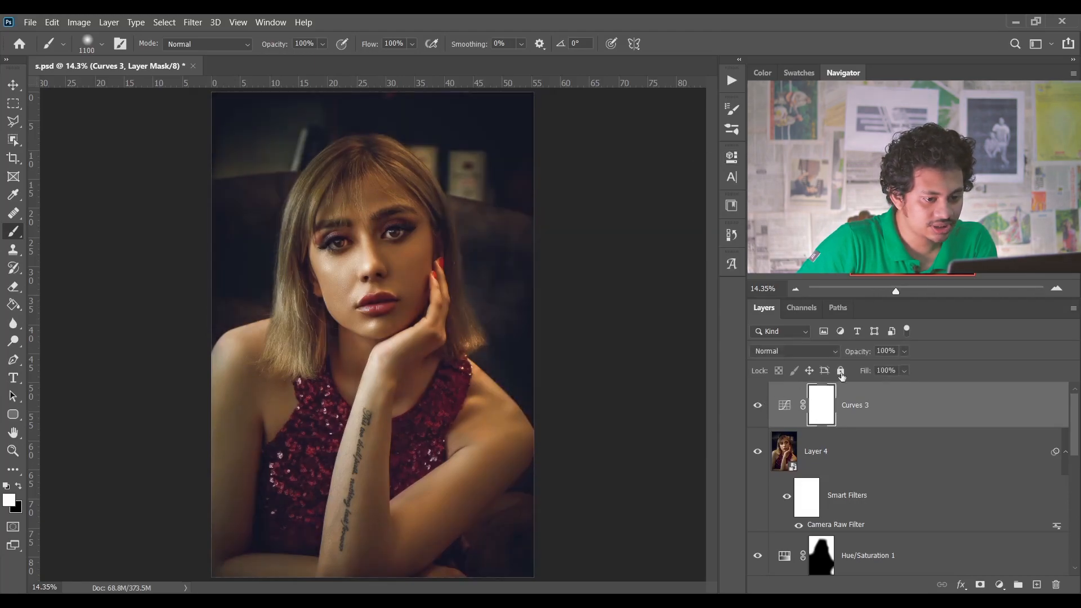
click(904, 351)
drag(880, 367, 875, 369)
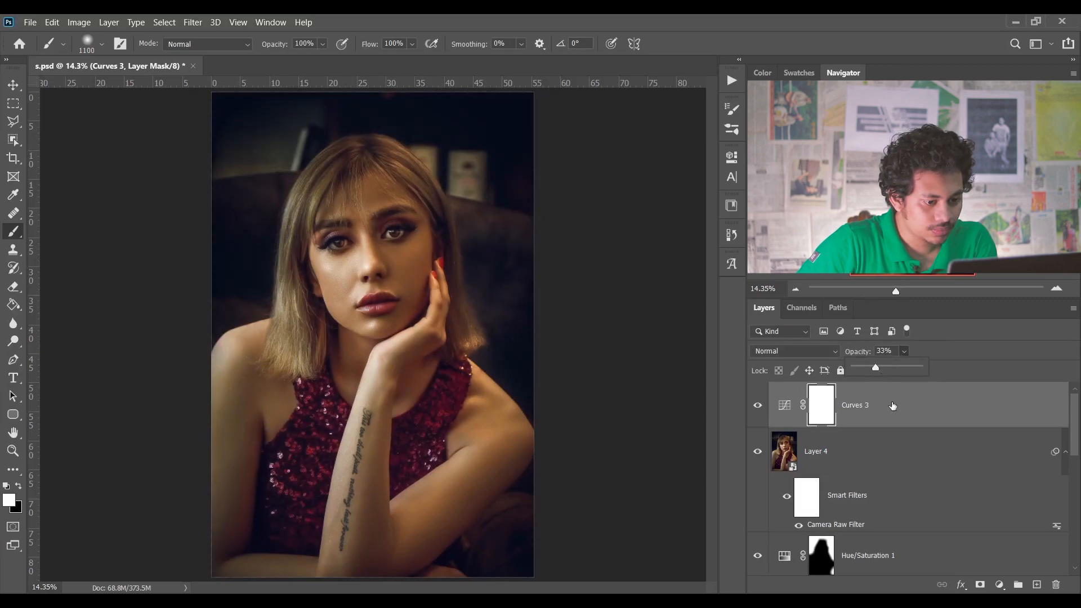
click(784, 405)
click(757, 405)
click(757, 406)
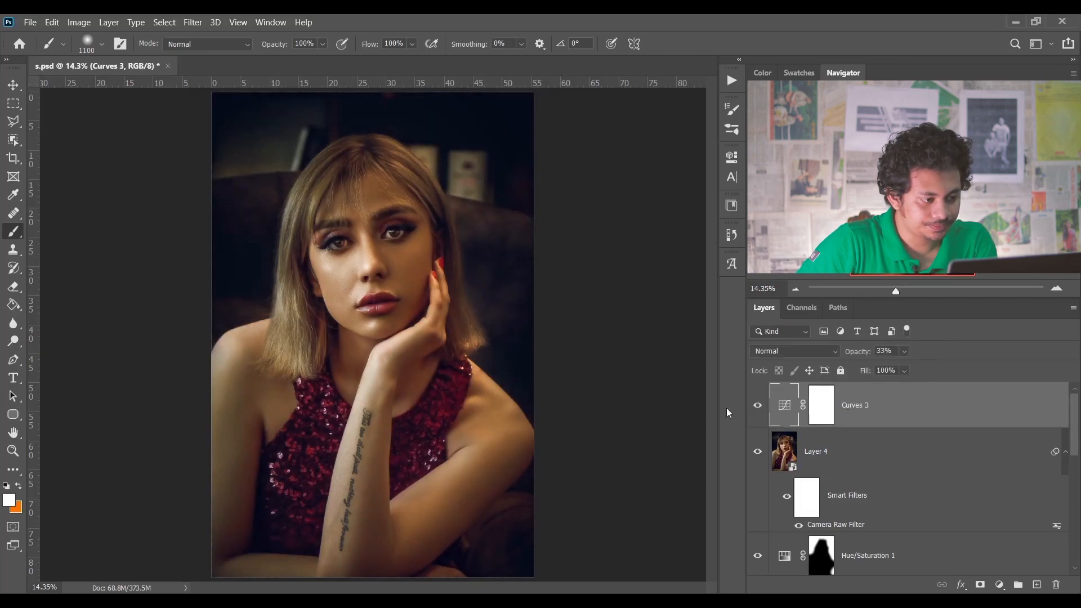
- Paint a soft white spot on a new layer and enlarge it to about 498% over the photo's upper-left corner
click(1036, 586)
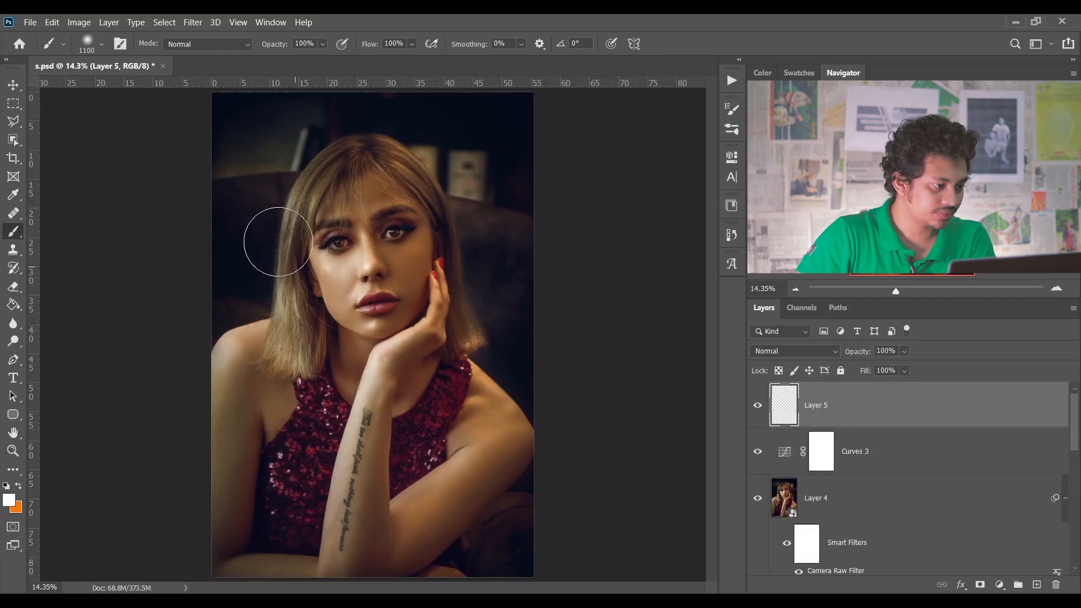
click(321, 241)
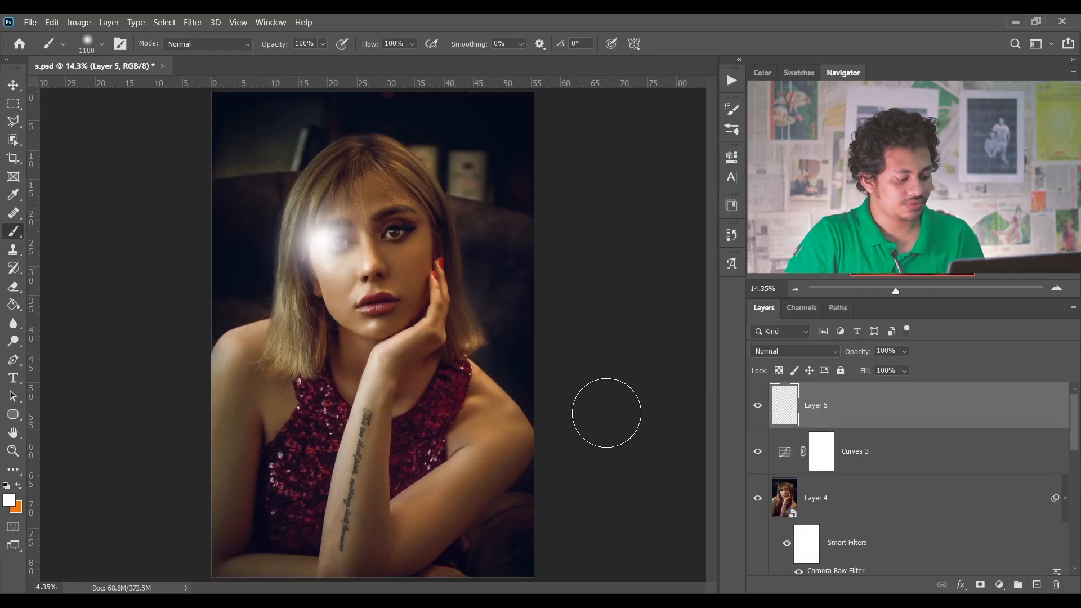
key(ctrl+t)
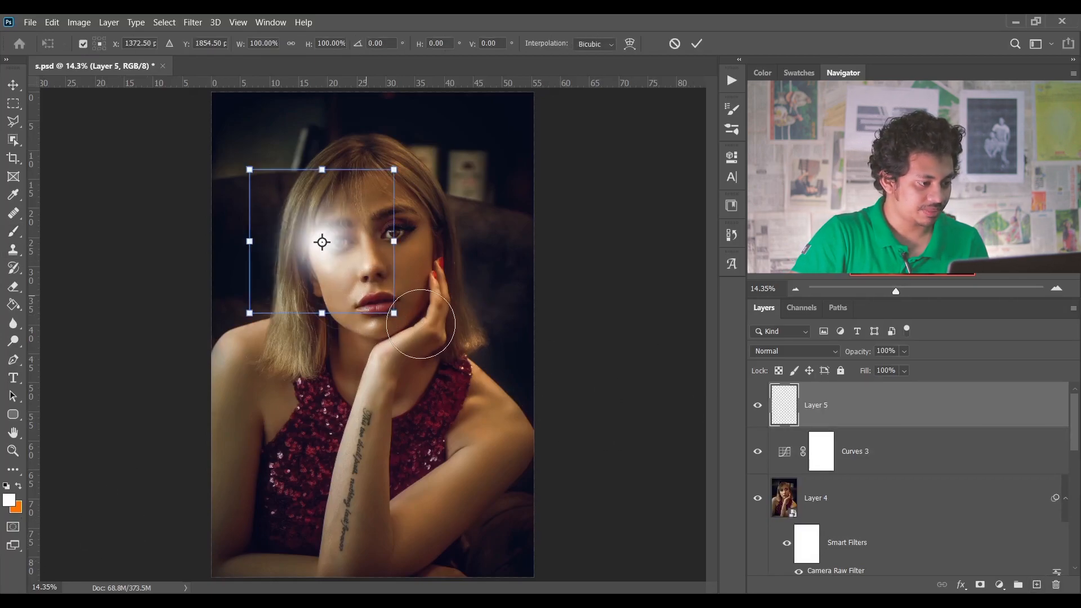
mouse_move(575, 517)
mouse_down()
mouse_move(588, 508)
mouse_move(587, 518)
mouse_up()
drag(541, 388, 497, 202)
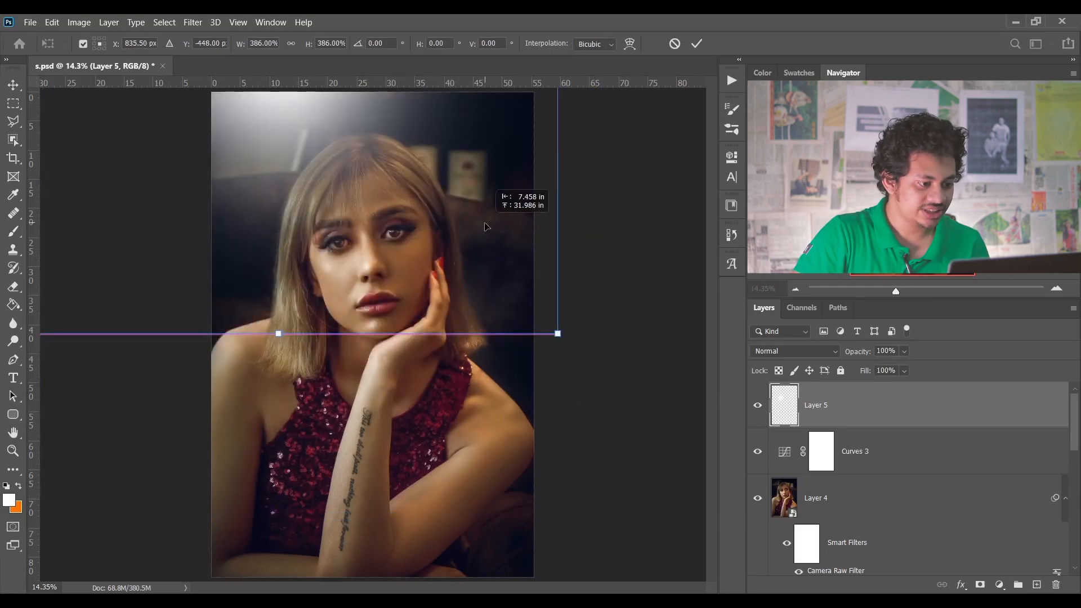
drag(557, 333, 638, 415)
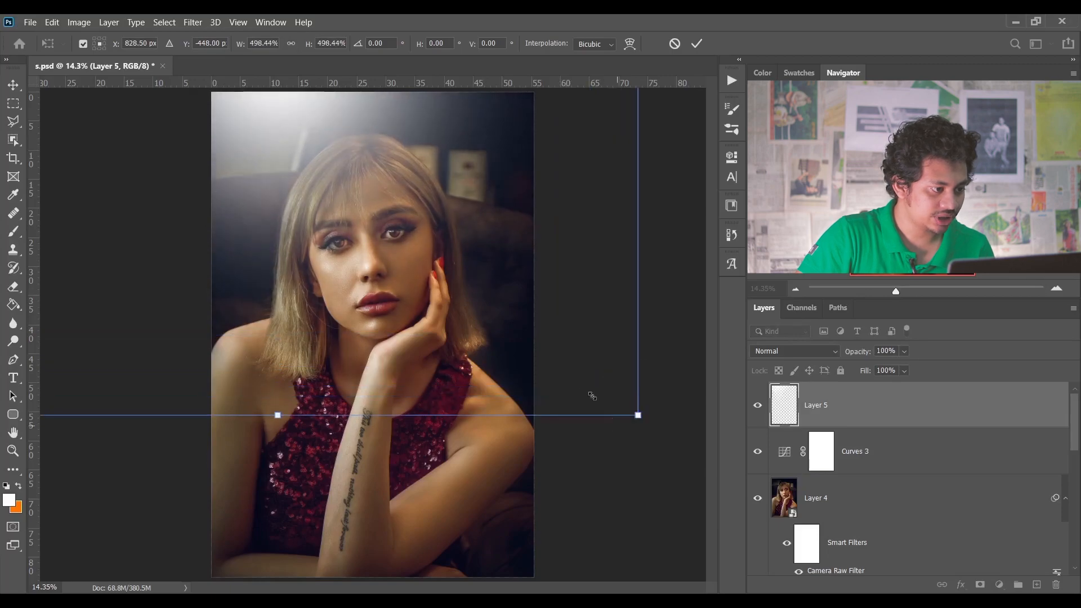
drag(552, 321, 551, 315)
key(b)
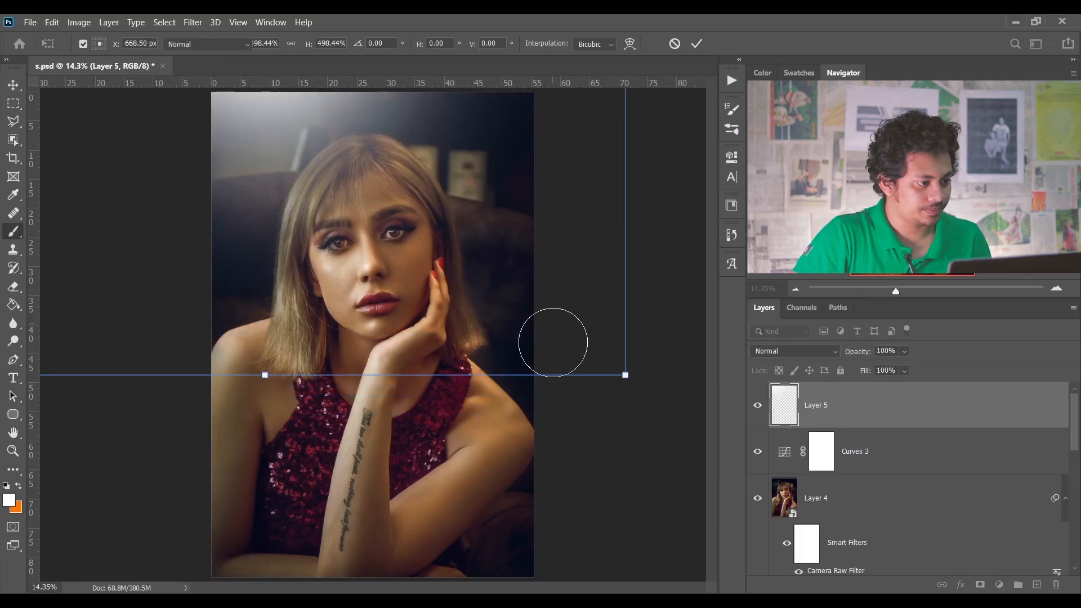
key(Return)
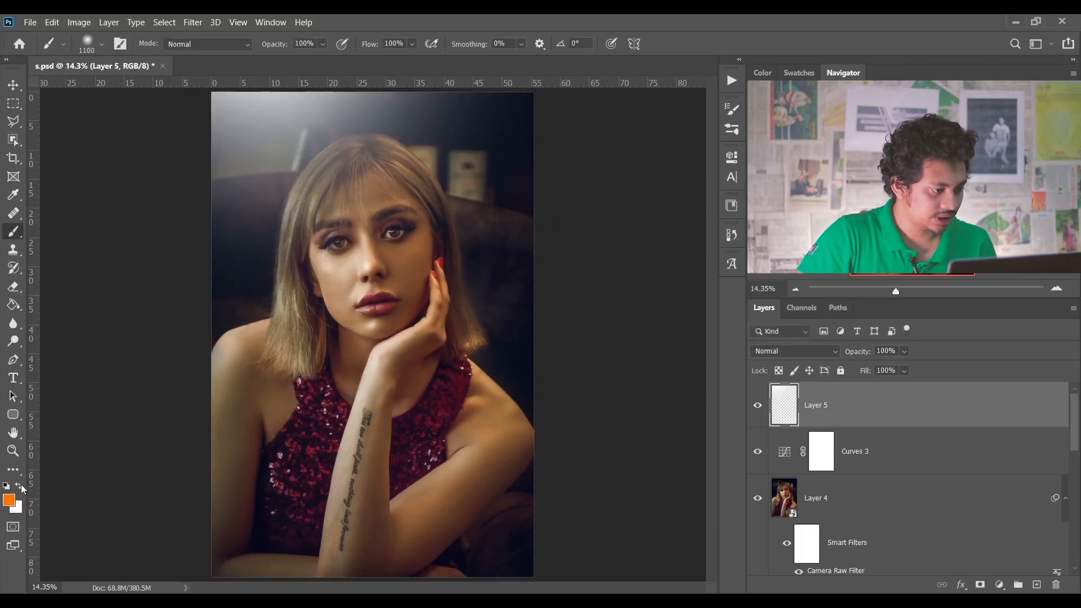
- Paint a soft orange spot on another new layer and set that layer's blend mode to Screen
click(1036, 586)
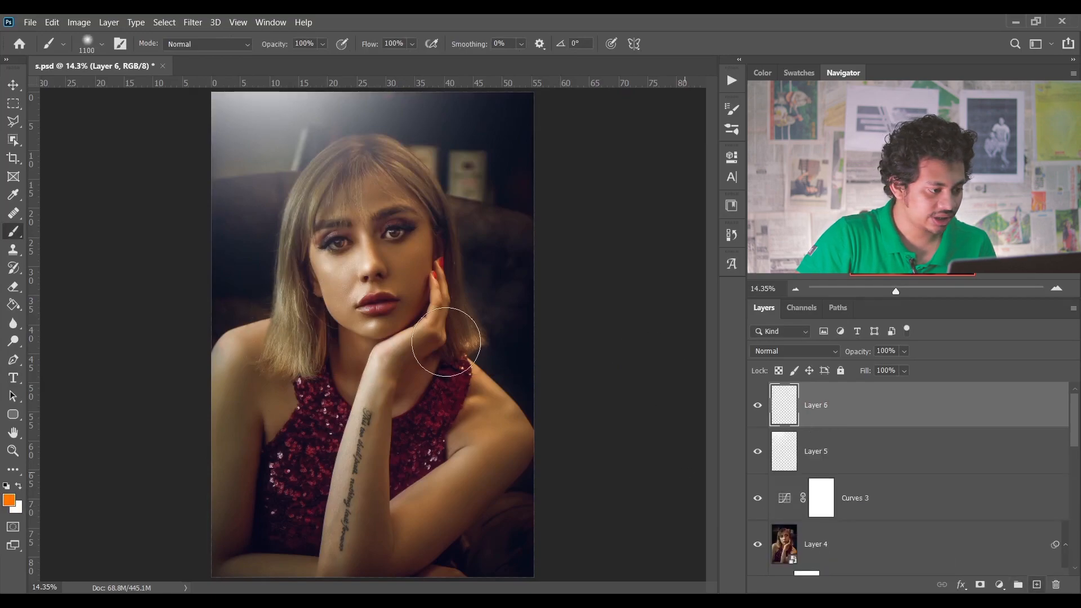
click(345, 314)
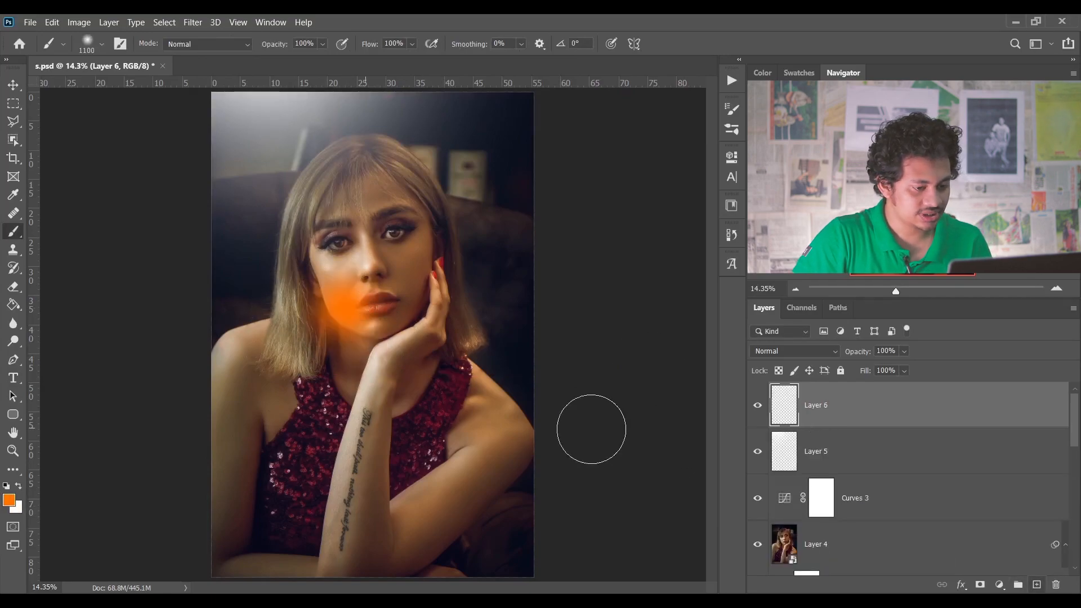
click(819, 351)
click(775, 357)
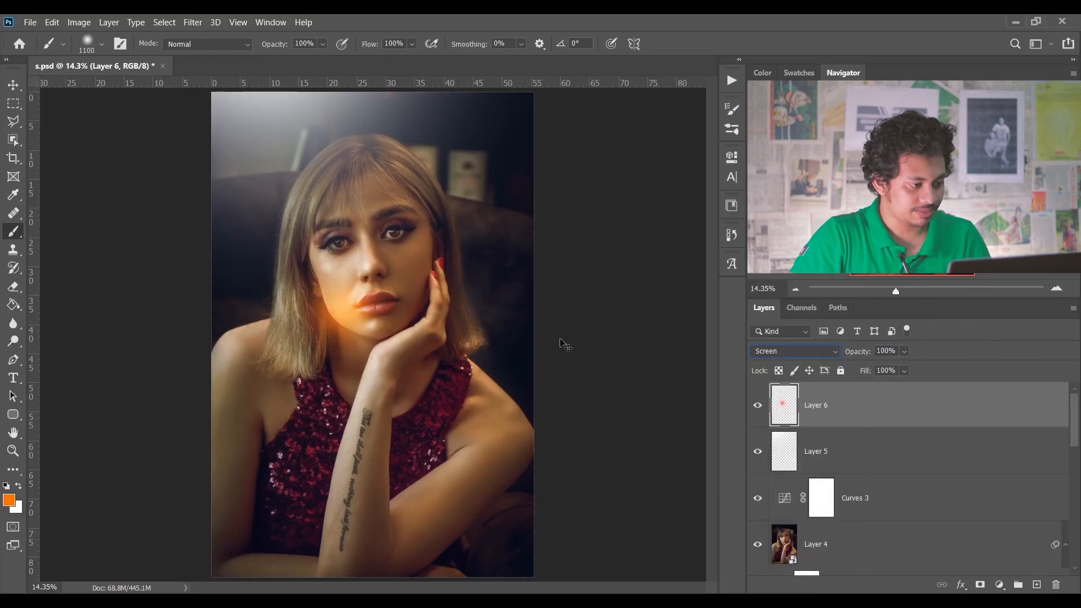
- Enlarge the orange spot to about 390% and place it over the white glow in the photo's upper-left corner
key(ctrl+t)
drag(417, 381, 626, 589)
drag(463, 168, 480, 260)
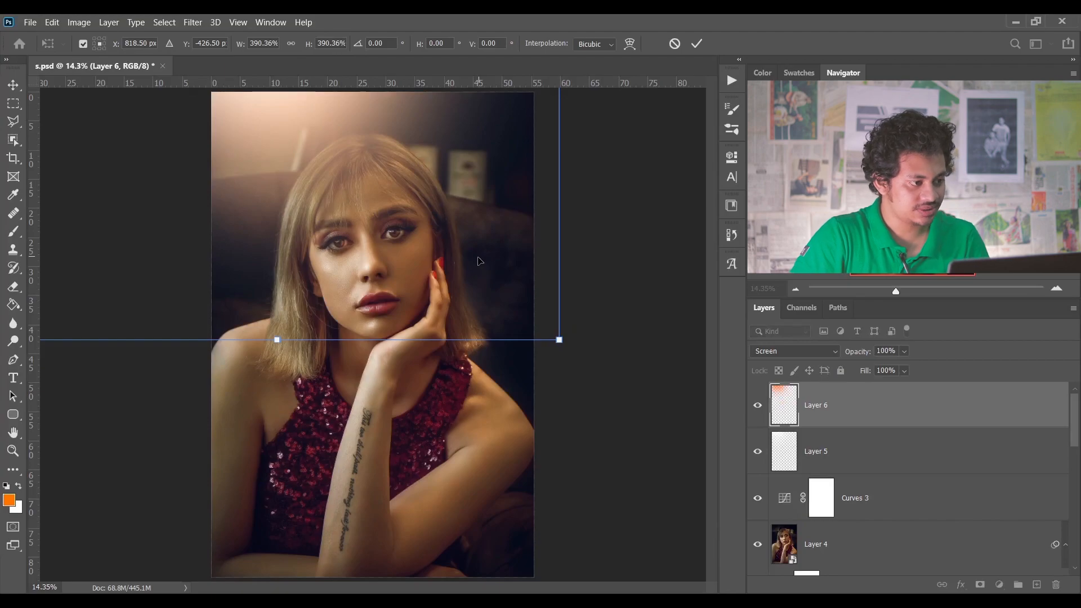
key(b)
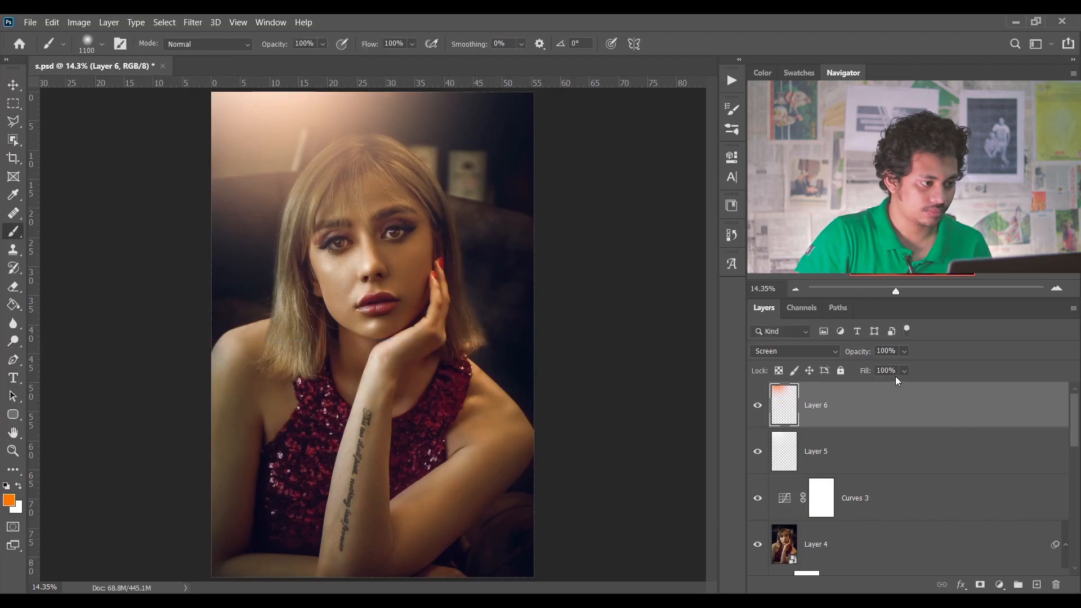
- Move the white glow on Layer 5 farther left so it sits deeper in the photo's corner
click(858, 451)
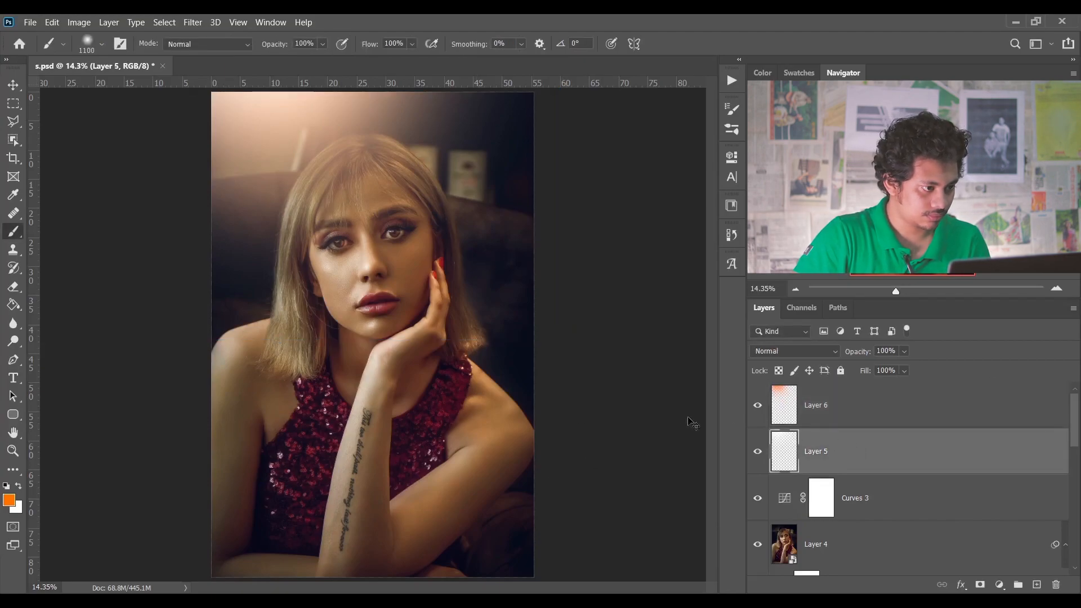
key(ctrl+t)
drag(449, 220, 411, 219)
key(b)
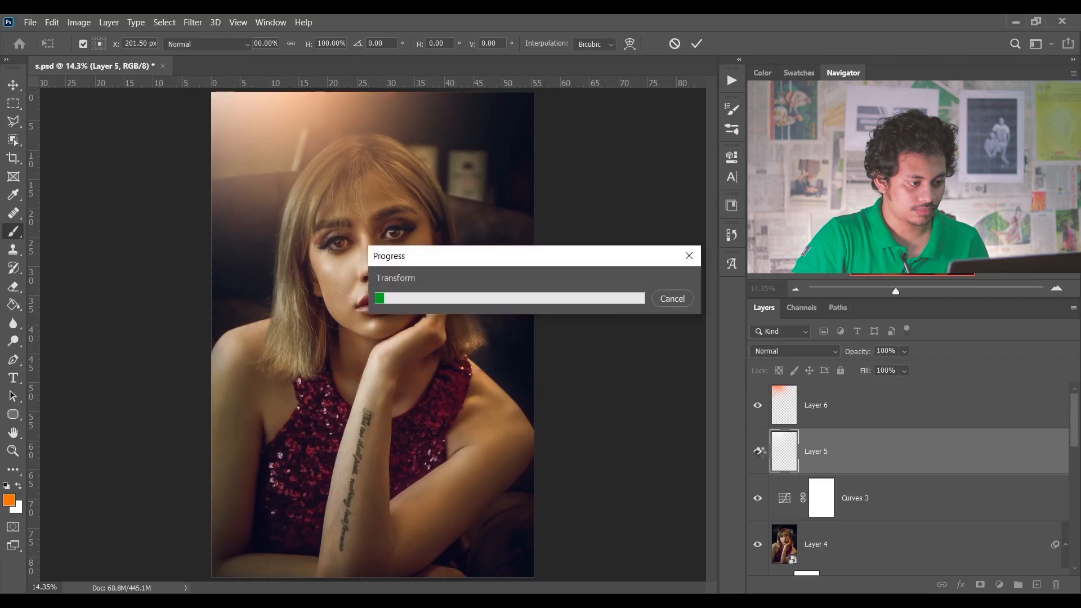
- Compare the portrait with and without the two glow layers, and look through the layer stack down to the Background
click(759, 403)
click(759, 452)
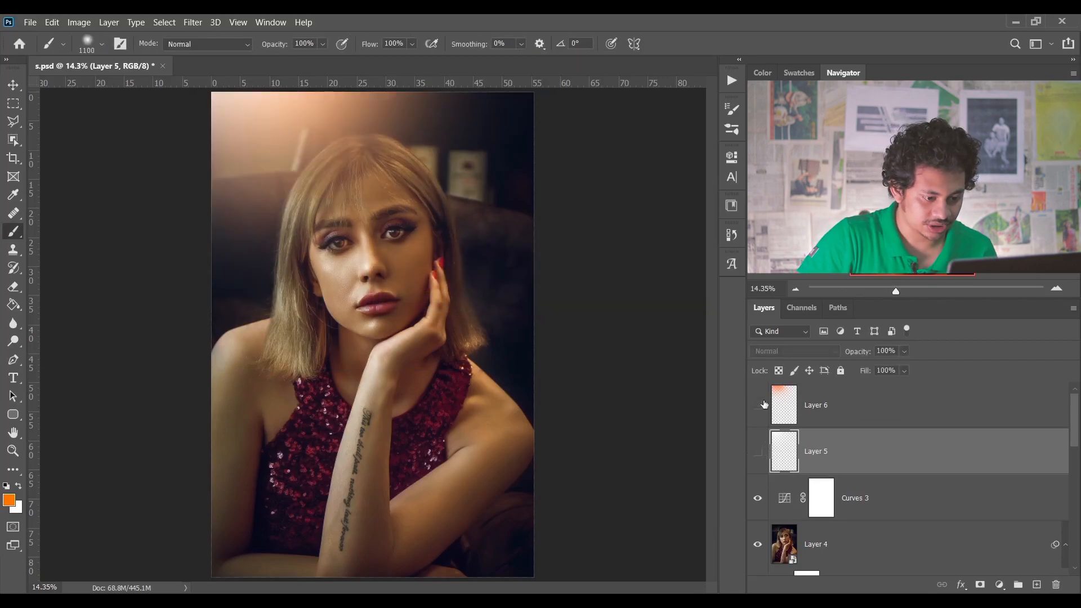
click(759, 452)
click(759, 452)
click(839, 406)
scroll(871, 395, down, 3)
scroll(871, 394, up, 3)
scroll(869, 405, down, 8)
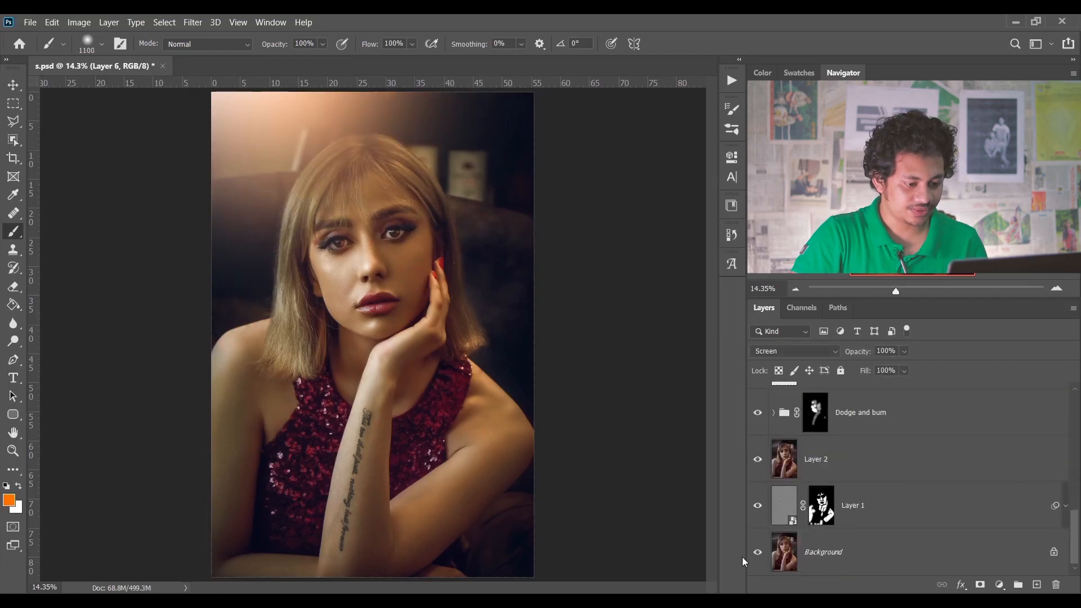